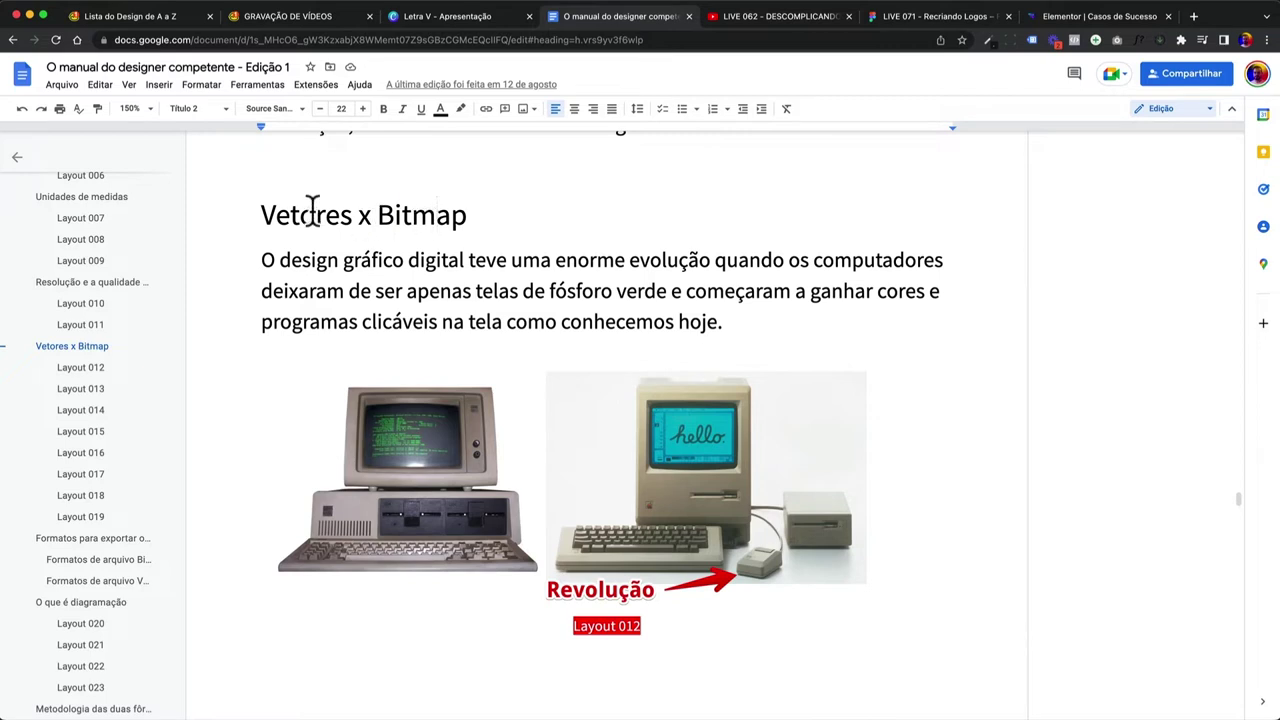
Read the Vetores x Bitmap section of the manual down to the circle vector example at Layout 014.
{"action": "left_click", "coordinate": [314, 210]}
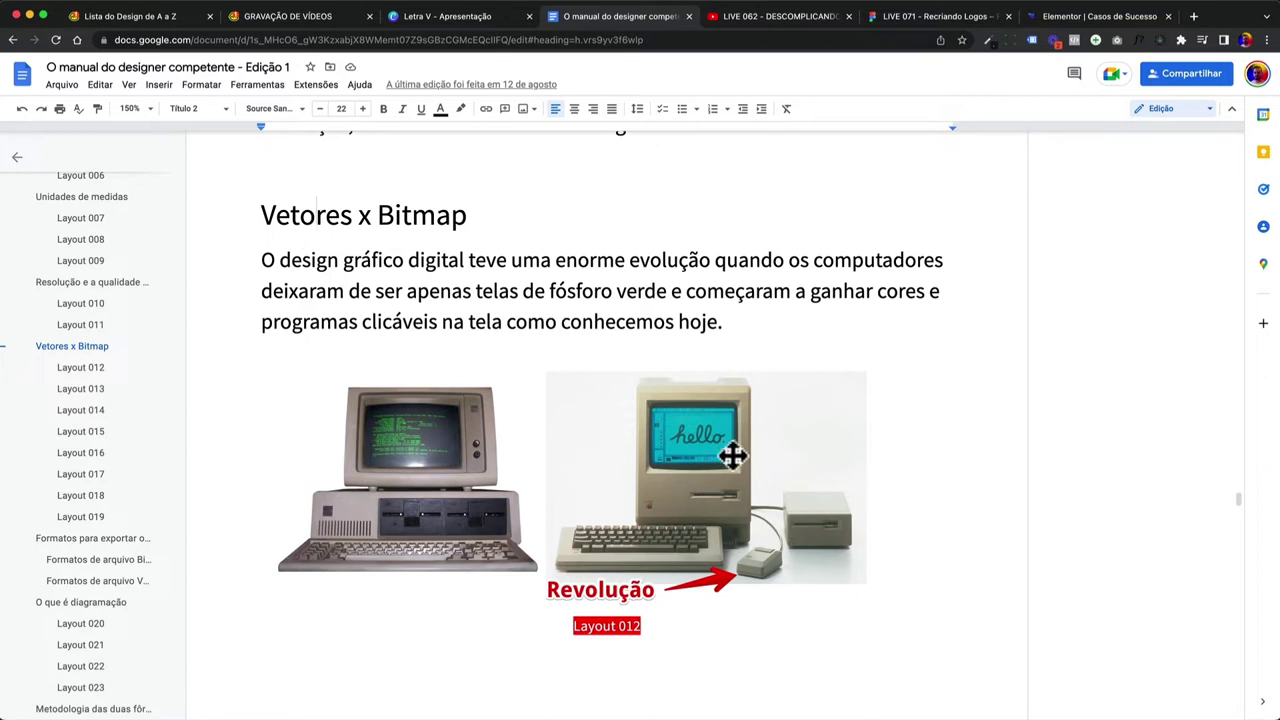
{"action": "scroll", "coordinate": [720, 443], "scroll_direction": "down", "scroll_amount": 6}
{"action": "scroll", "coordinate": [694, 291], "scroll_direction": "down", "scroll_amount": 2}
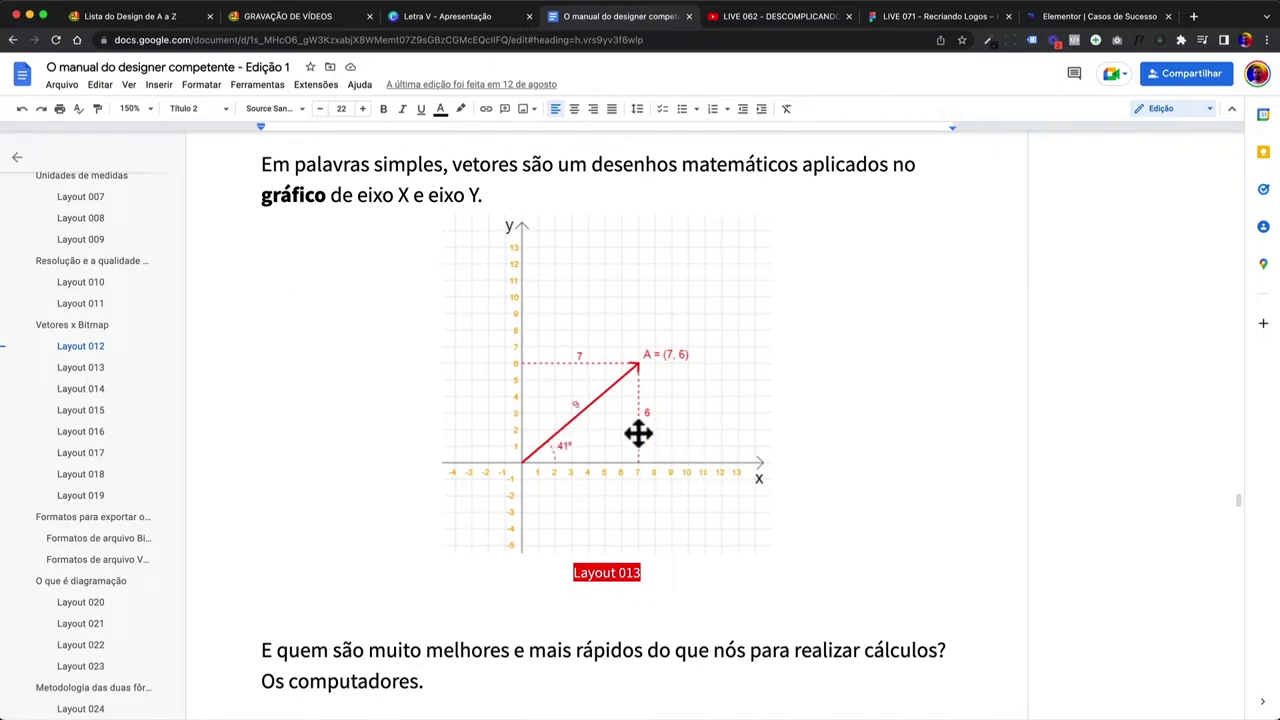
{"action": "scroll", "coordinate": [638, 432], "scroll_direction": "down", "scroll_amount": 10}
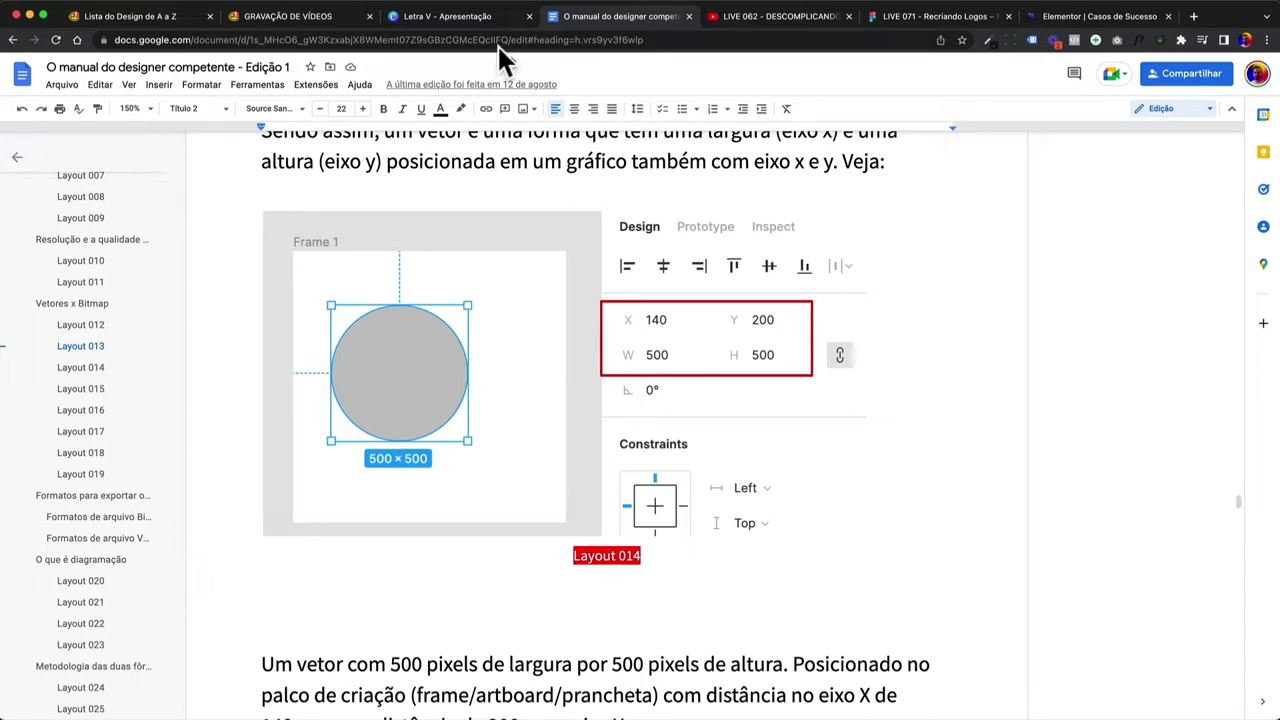
Switch to the Letra V presentation in Canva and add the black triangular logo from the Filtroverso images to page 2.
{"action": "left_click", "coordinate": [476, 20]}
{"action": "left_click", "coordinate": [446, 557]}
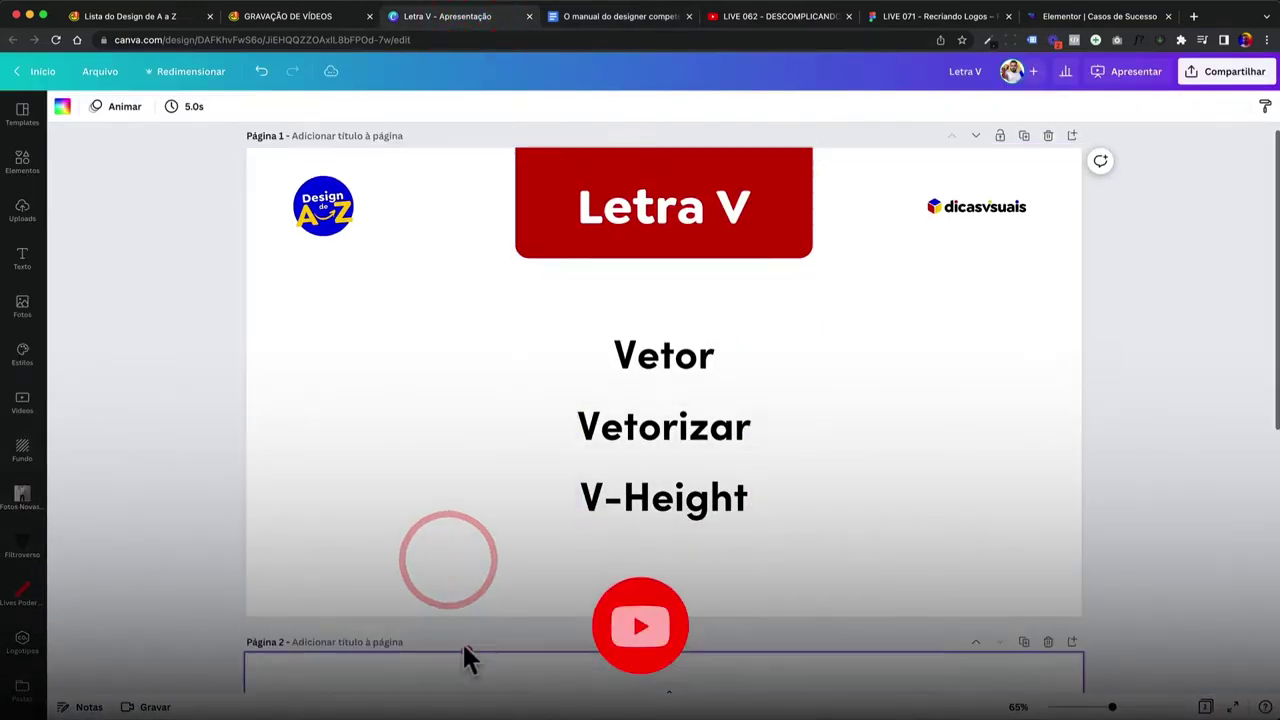
{"action": "left_click", "coordinate": [464, 652]}
{"action": "scroll", "coordinate": [453, 600], "scroll_direction": "down", "scroll_amount": 5}
{"action": "left_click", "coordinate": [23, 548]}
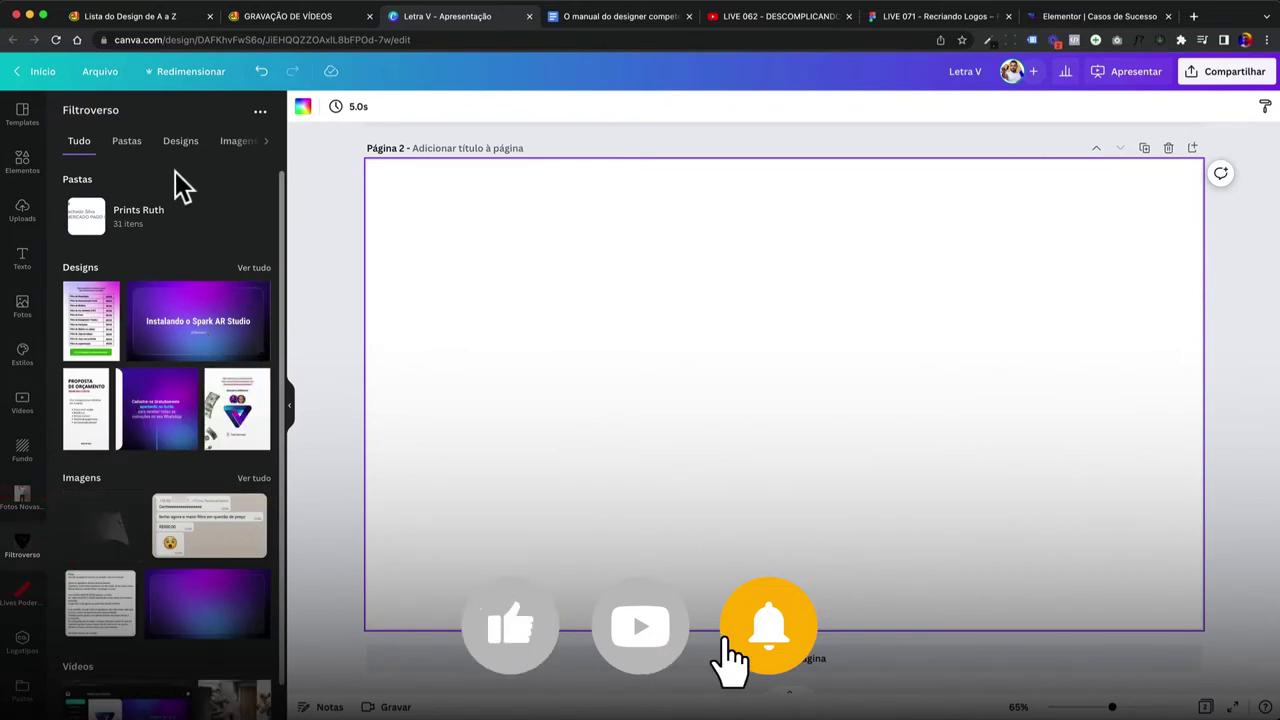
{"action": "left_click", "coordinate": [236, 143]}
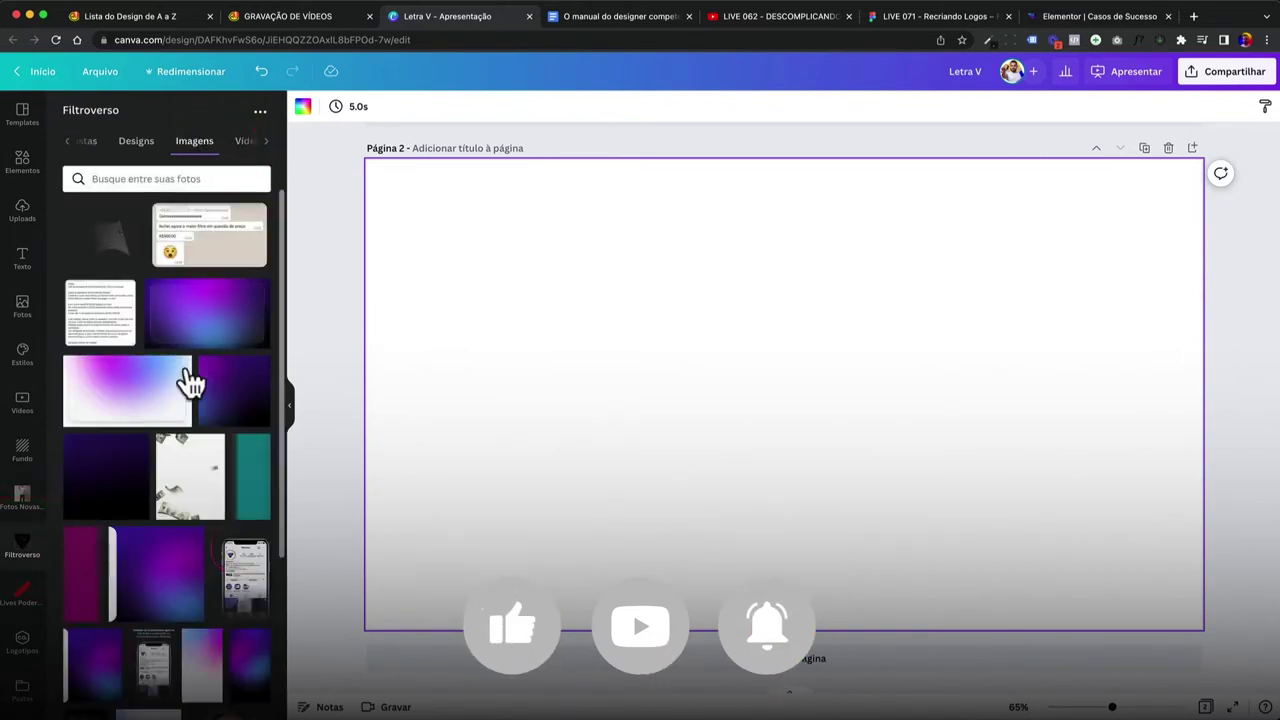
{"action": "scroll", "coordinate": [190, 380], "scroll_direction": "down", "scroll_amount": 5}
{"action": "left_click", "coordinate": [120, 677]}
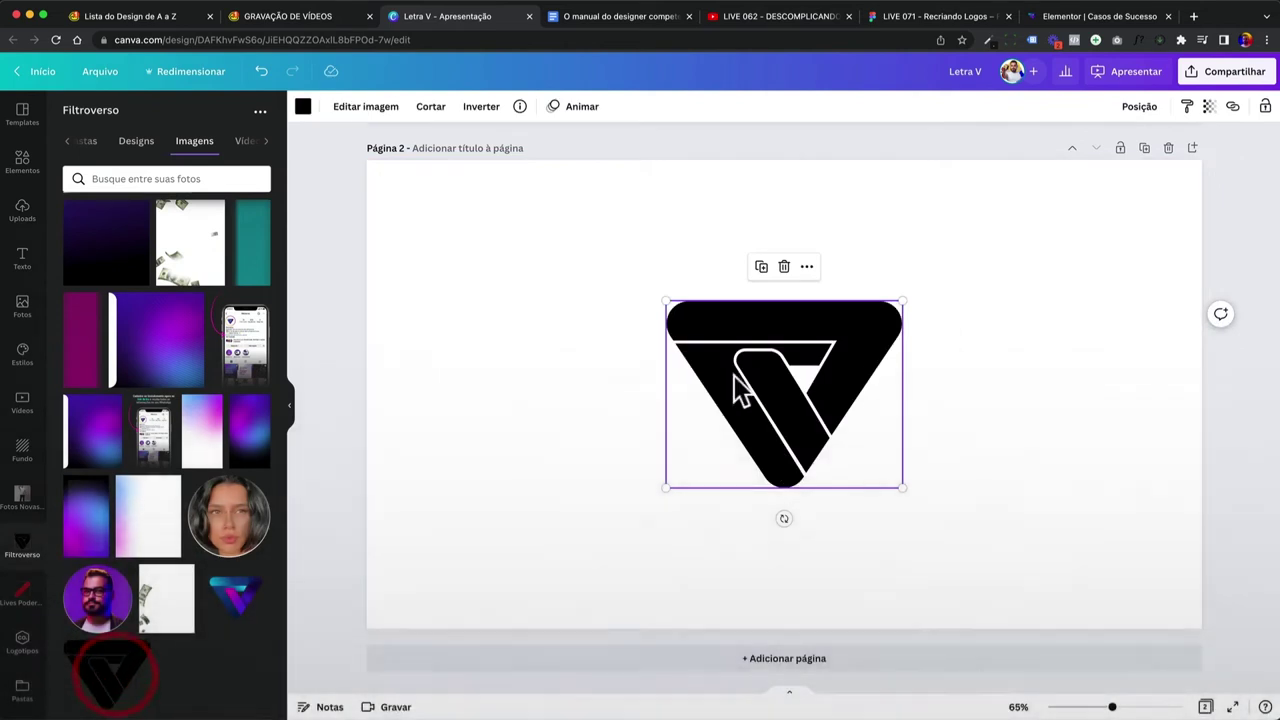
Recolour the triangular logo on page 2 blue and enlarge it to fill most of the page's height.
{"action": "left_click_drag", "start_coordinate": [667, 300], "coordinate": [650, 266]}
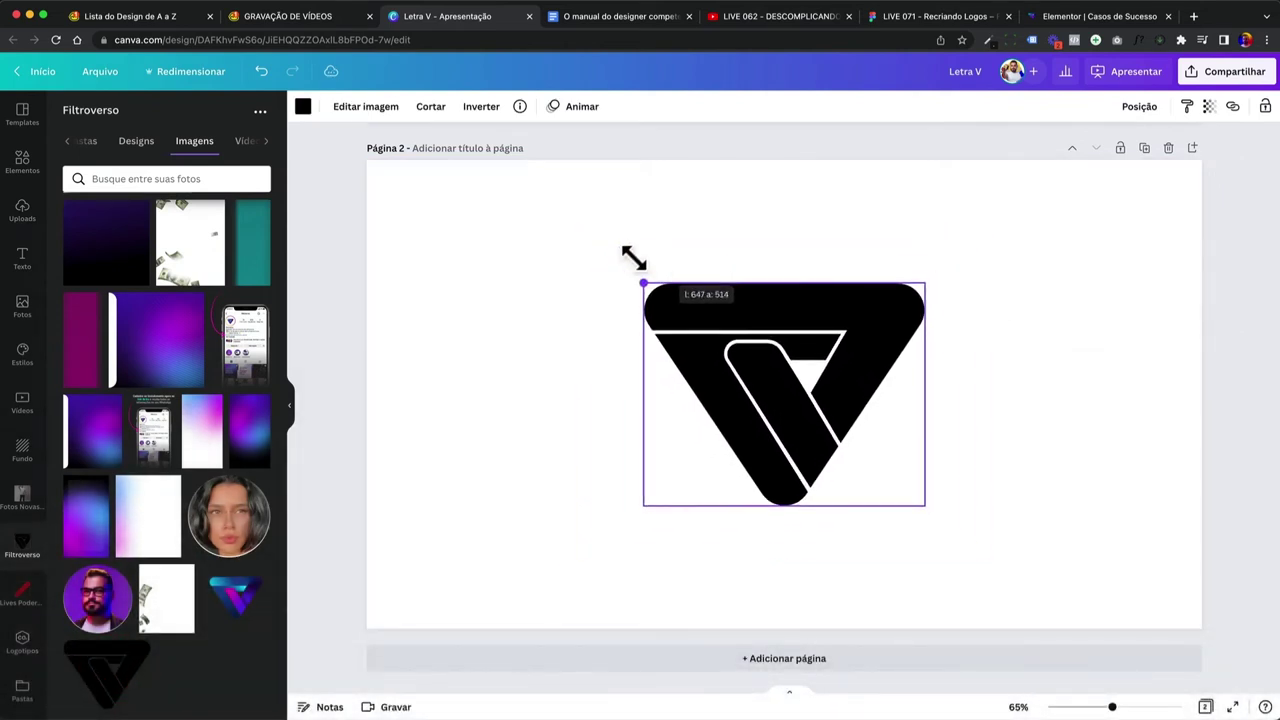
{"action": "left_click", "coordinate": [303, 106]}
{"action": "left_click", "coordinate": [184, 176]}
{"action": "left_click", "coordinate": [148, 176]}
{"action": "left_click_drag", "start_coordinate": [645, 285], "coordinate": [548, 207]}
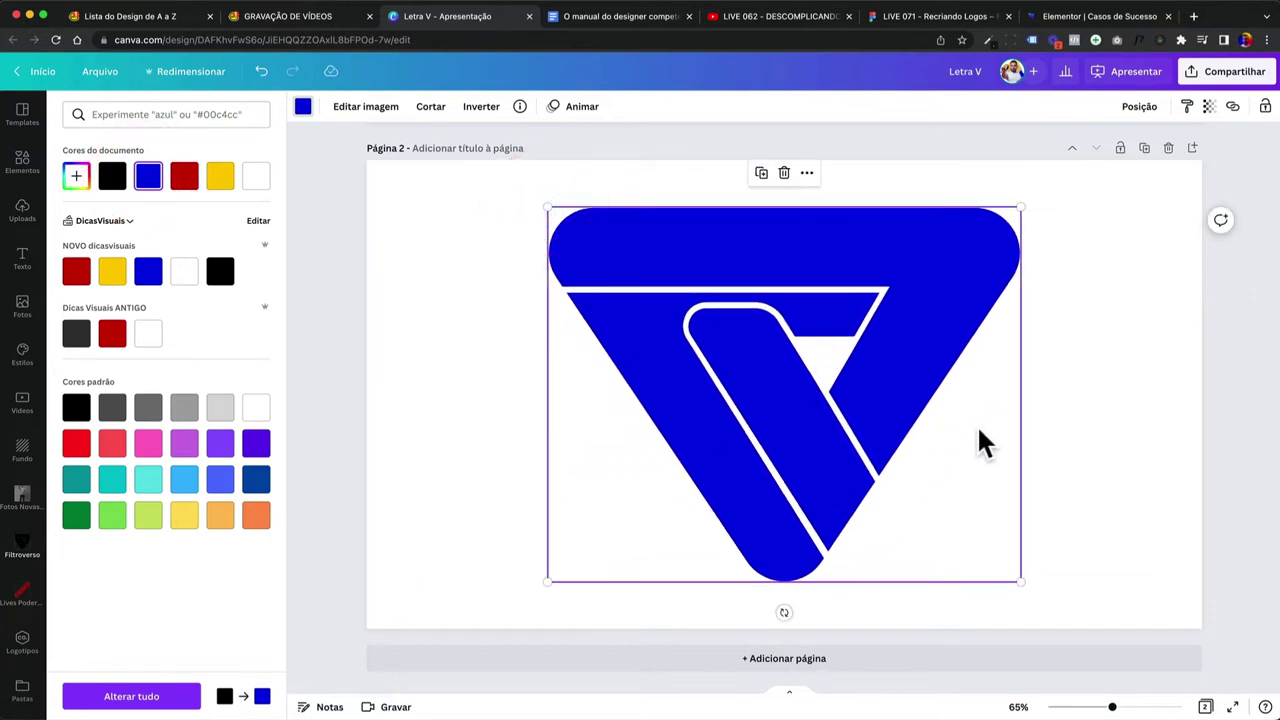
Switch to the Recriando Logos file in Figma and select the Instagram logo group up close.
{"action": "left_click", "coordinate": [922, 22]}
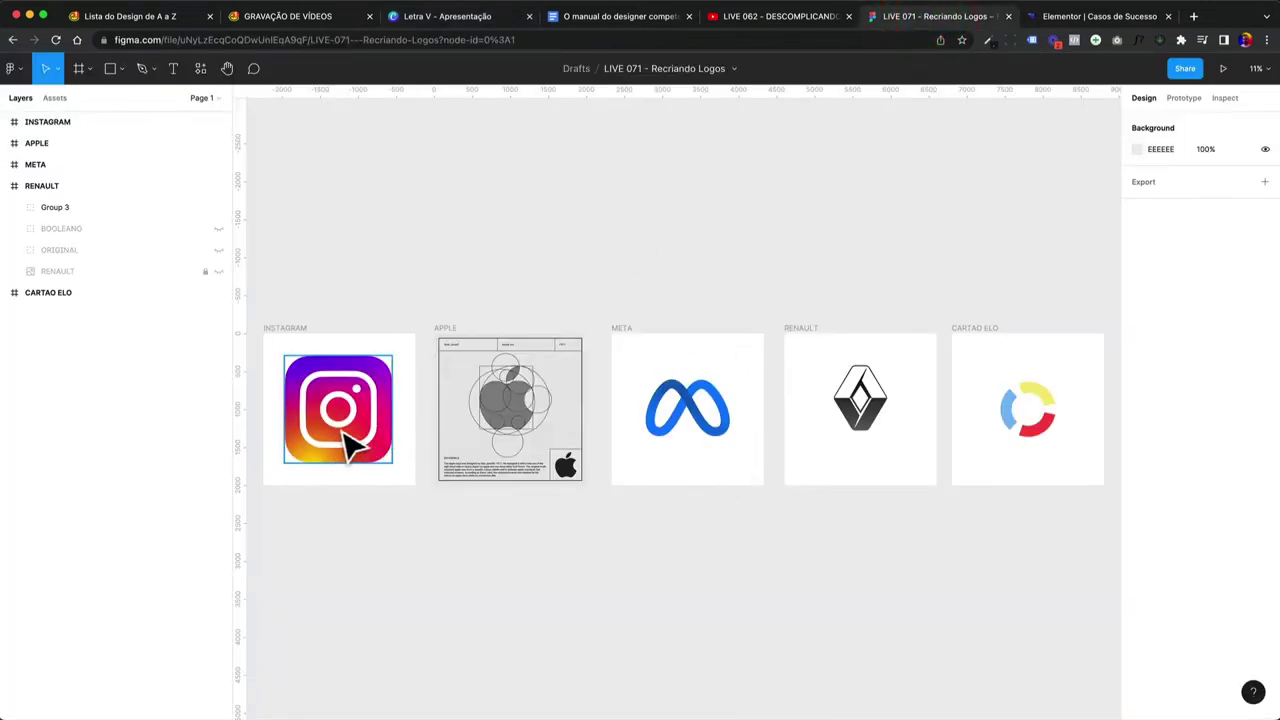
{"action": "scroll", "coordinate": [323, 434], "scroll_direction": "up", "scroll_amount": 5}
{"action": "scroll", "coordinate": [329, 429], "scroll_direction": "left", "scroll_amount": 3}
{"action": "left_click", "coordinate": [420, 410]}
{"action": "scroll", "coordinate": [445, 405], "scroll_direction": "up", "scroll_amount": 3}
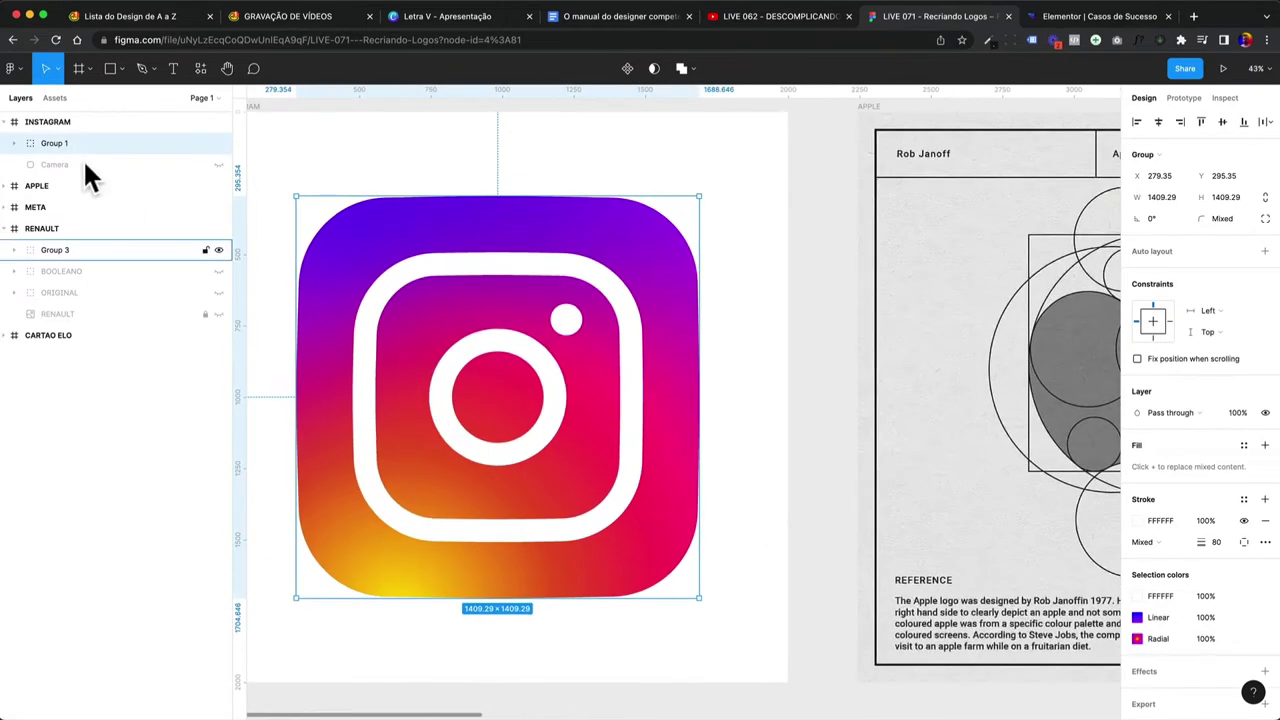
Toggle the visibility of the Instagram group, the Camera layer, and the Flash and Meio layers to inspect the logo's separate shapes.
{"action": "left_click", "coordinate": [215, 142]}
{"action": "left_click", "coordinate": [218, 164]}
{"action": "left_click", "coordinate": [218, 142]}
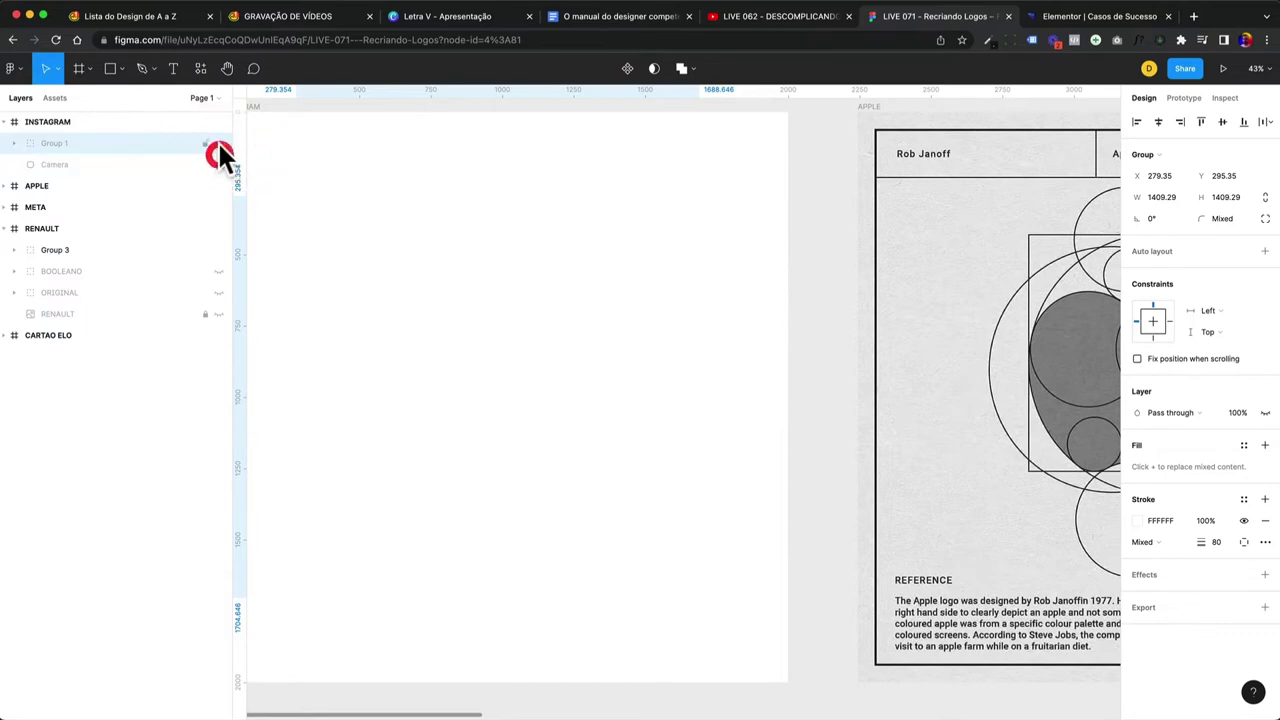
{"action": "left_click", "coordinate": [14, 143]}
{"action": "left_click", "coordinate": [66, 166]}
{"action": "left_click", "coordinate": [218, 164]}
{"action": "left_click", "coordinate": [218, 164]}
{"action": "left_click", "coordinate": [218, 185]}
{"action": "left_click", "coordinate": [218, 185]}
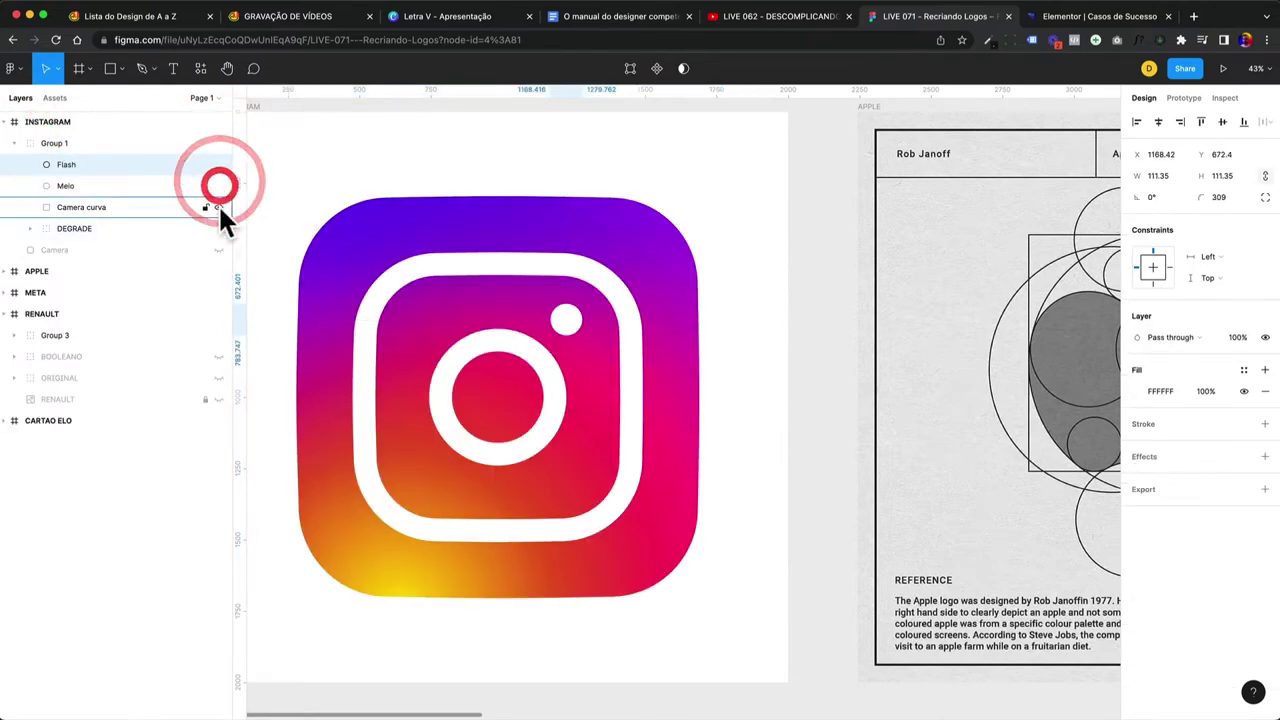
Inspect the Camera curva shape's stroke colour settings, closing them without changing the colour.
{"action": "left_click", "coordinate": [120, 207]}
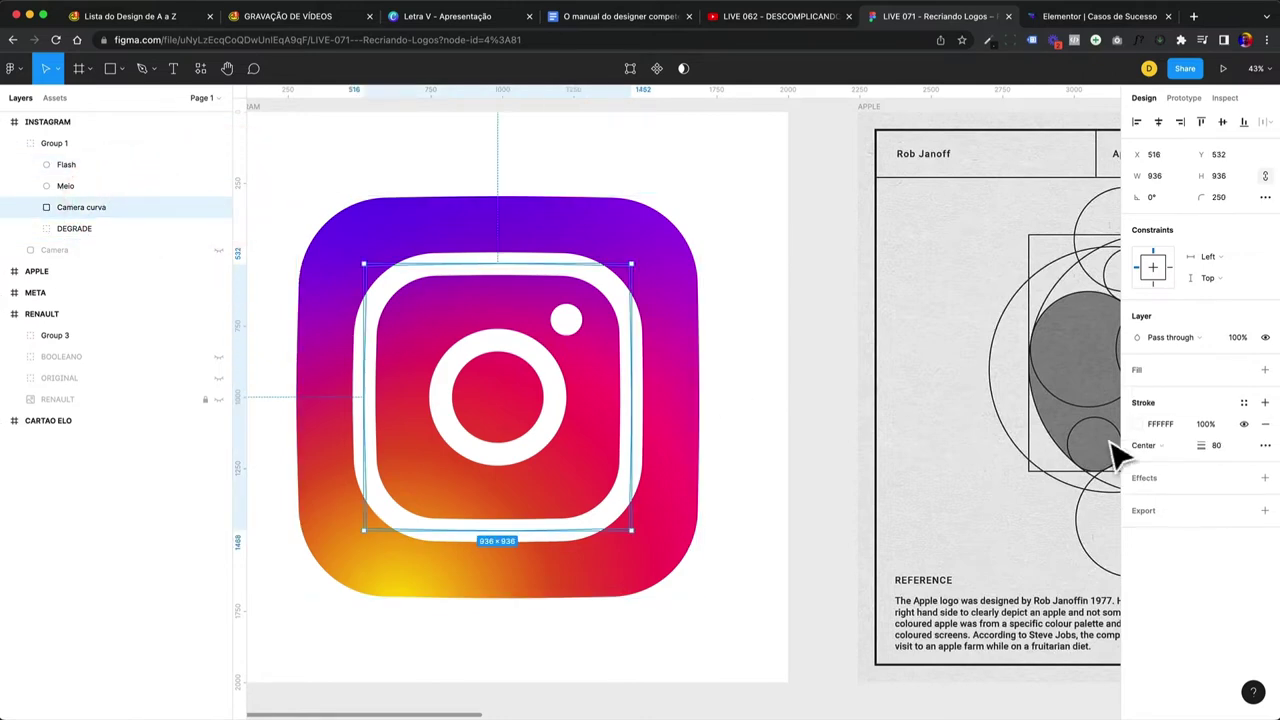
{"action": "left_click", "coordinate": [1137, 423]}
{"action": "mouse_move", "coordinate": [1208, 450]}
{"action": "left_mouse_down"}
{"action": "mouse_move", "coordinate": [1232, 450]}
{"action": "mouse_move", "coordinate": [1221, 446]}
{"action": "left_mouse_up"}
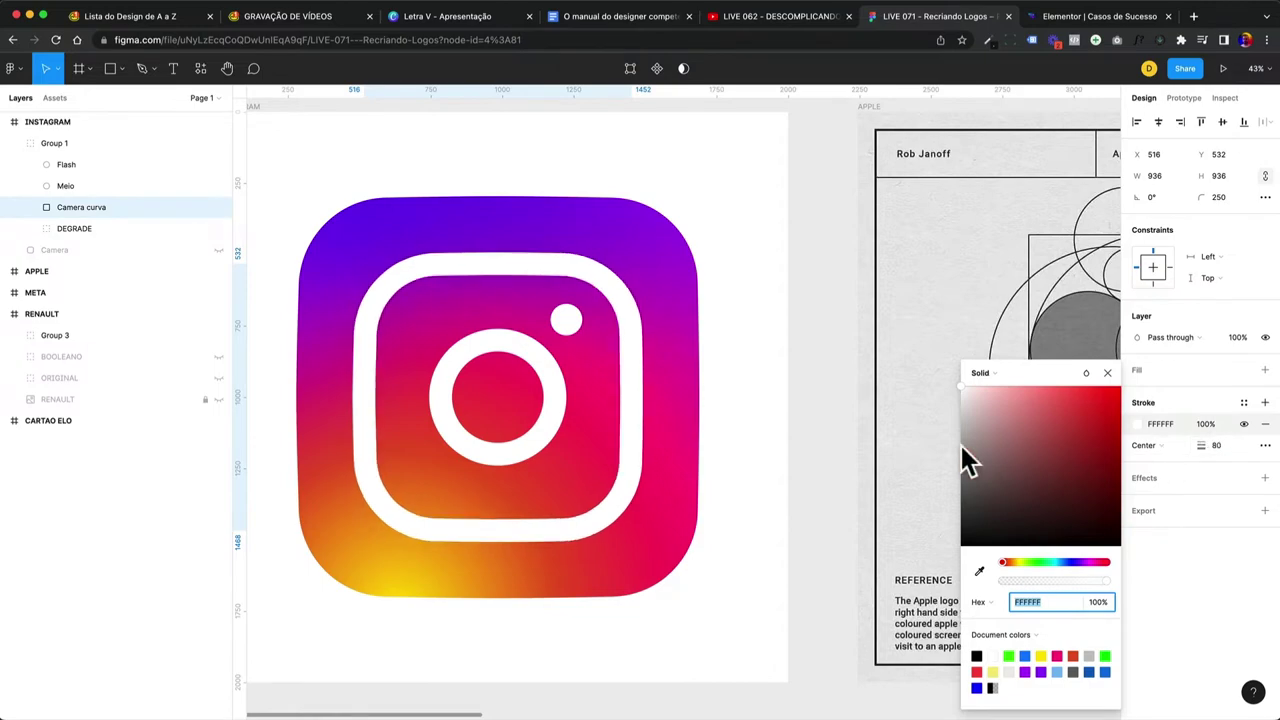
{"action": "scroll", "coordinate": [657, 417], "scroll_direction": "left", "scroll_amount": 5}
{"action": "left_click", "coordinate": [353, 328]}
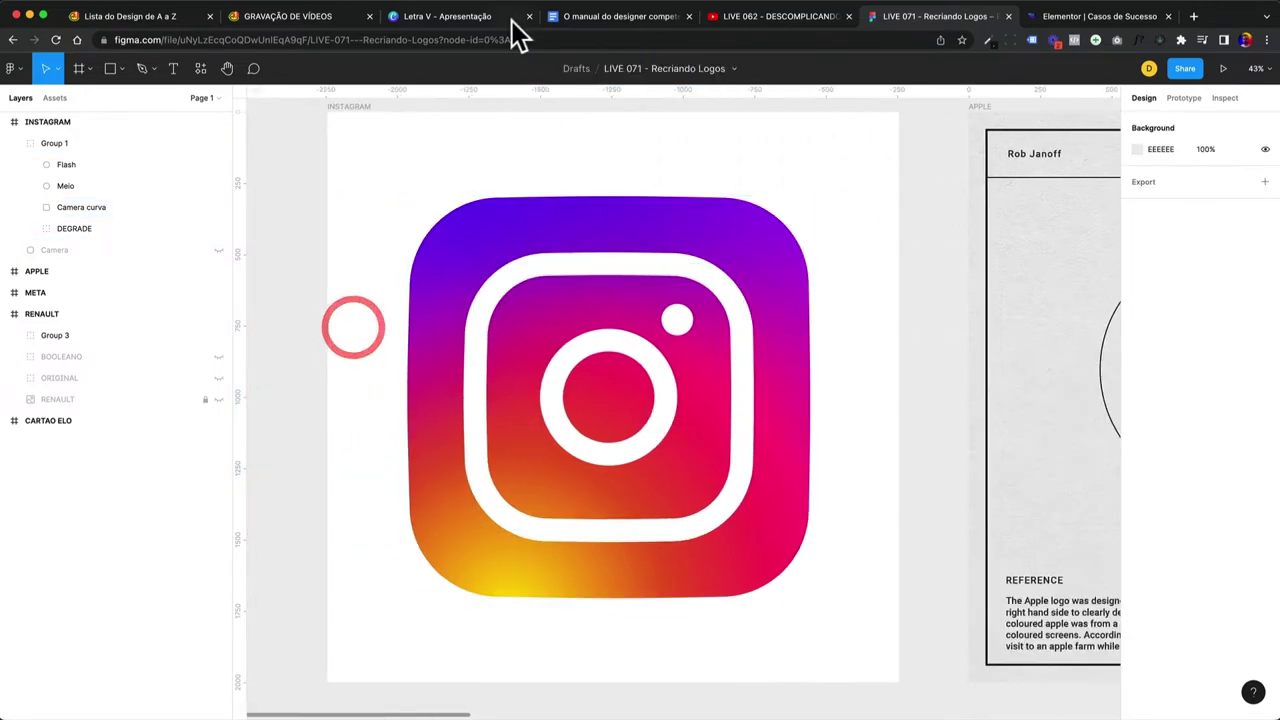
Return to the manual in Google Docs and read on to the vector versus bitmap Figma logo comparison at Layout 016.
{"action": "left_click", "coordinate": [620, 18]}
{"action": "scroll", "coordinate": [580, 337], "scroll_direction": "down", "scroll_amount": 10}
{"action": "scroll", "coordinate": [583, 341], "scroll_direction": "down", "scroll_amount": 15}
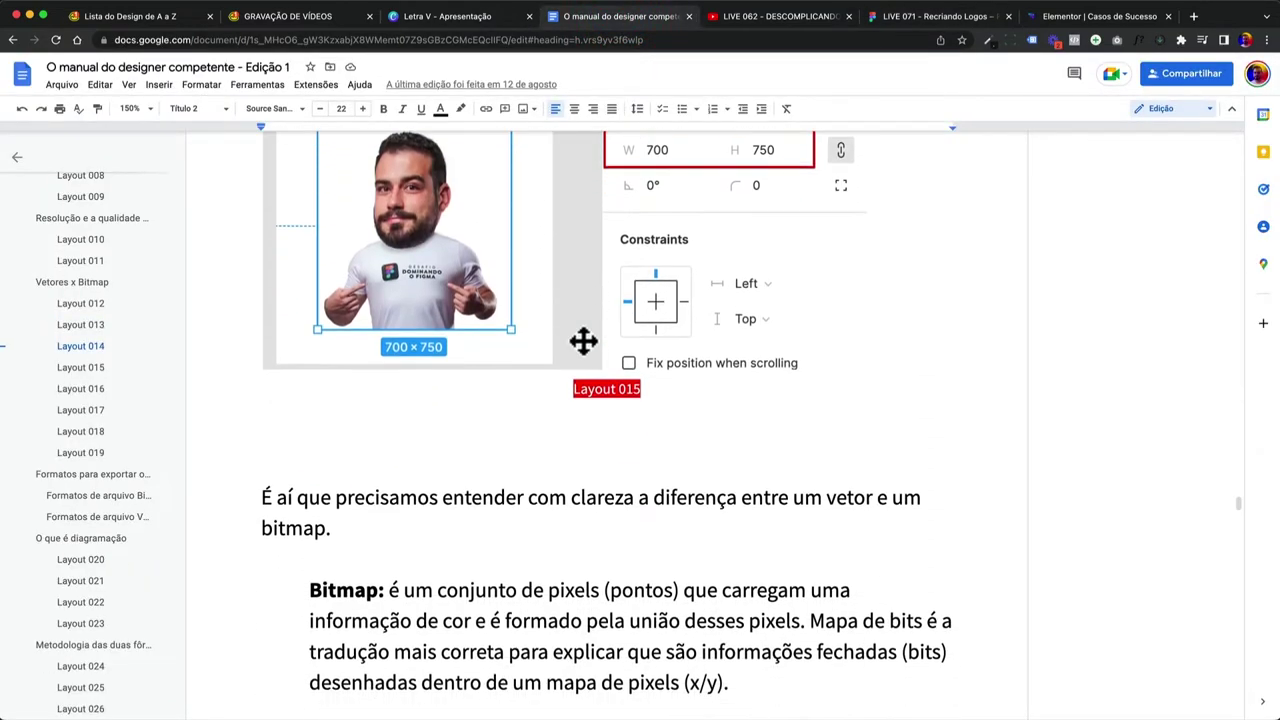
{"action": "scroll", "coordinate": [500, 360], "scroll_direction": "up", "scroll_amount": 2}
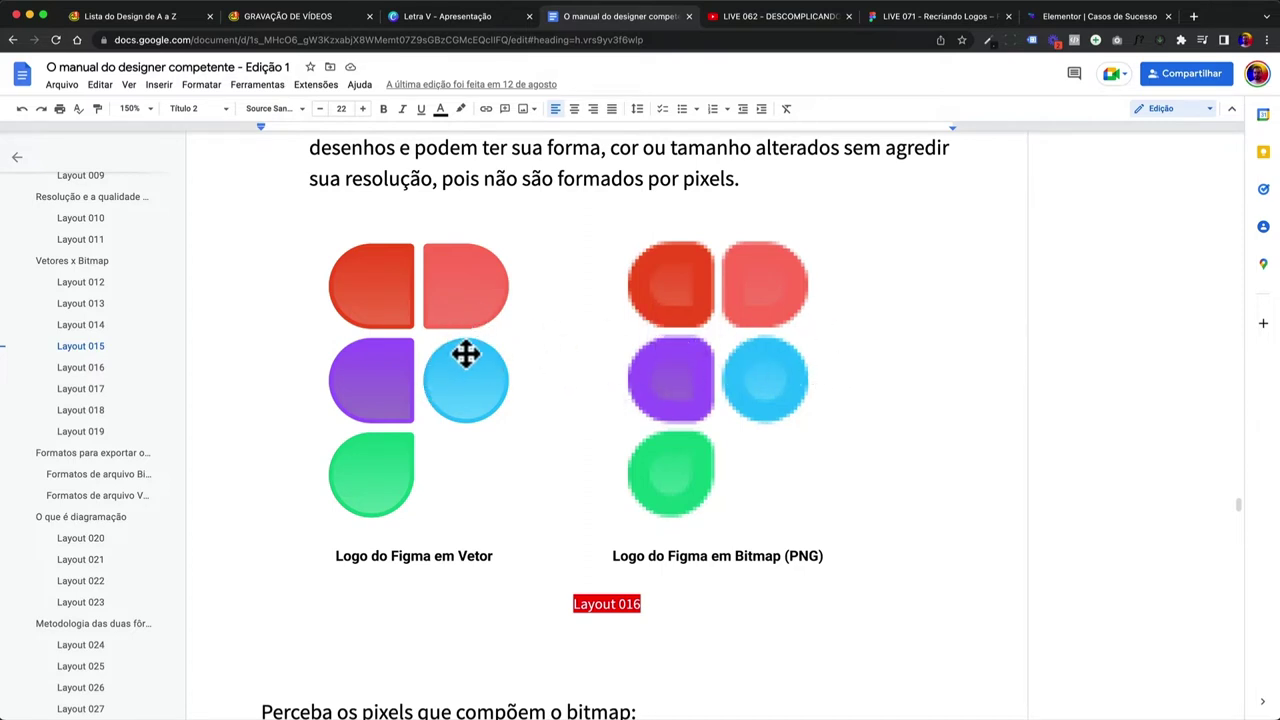
In the Figma logos file, duplicate the Instagram logo group onto the empty canvas beyond the CARTAO ELO frame.
{"action": "left_click", "coordinate": [928, 22]}
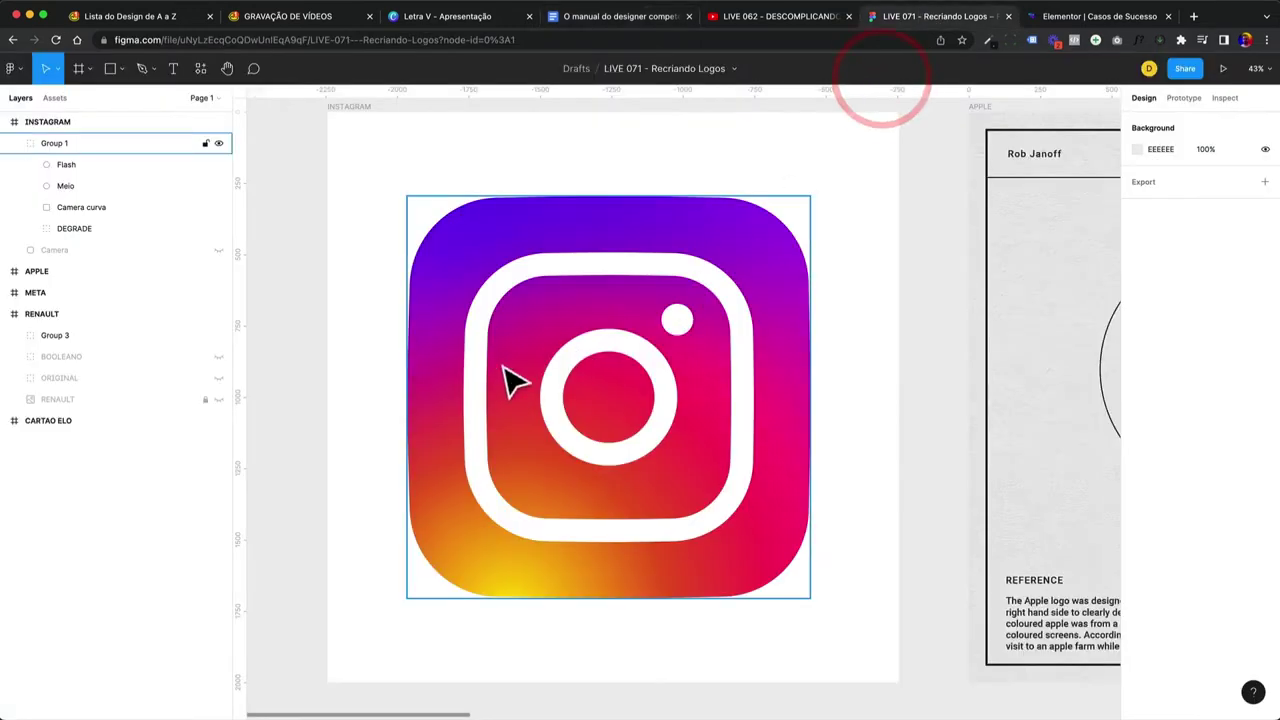
{"action": "left_click", "coordinate": [530, 350]}
{"action": "scroll", "coordinate": [530, 350], "scroll_direction": "down", "scroll_amount": 5}
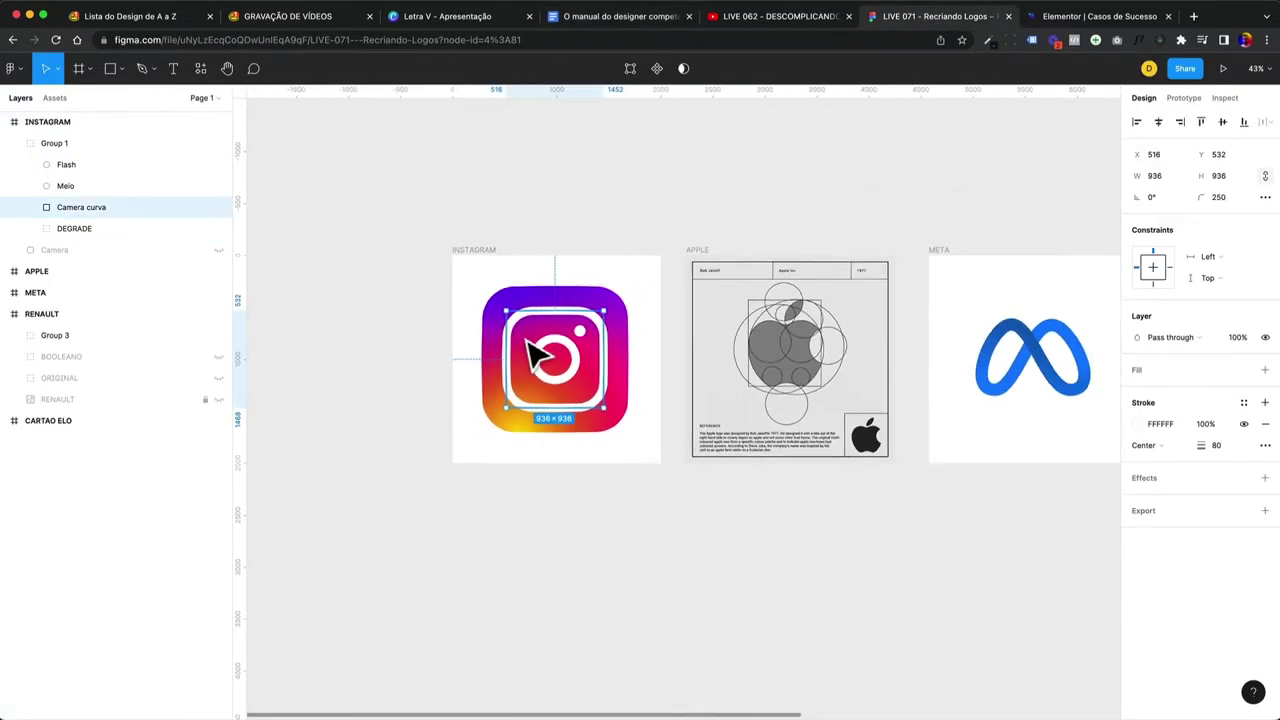
{"action": "left_click", "coordinate": [63, 146]}
{"action": "scroll", "coordinate": [458, 336], "scroll_direction": "down", "scroll_amount": 2}
{"action": "scroll", "coordinate": [458, 336], "scroll_direction": "down", "scroll_amount": 3}
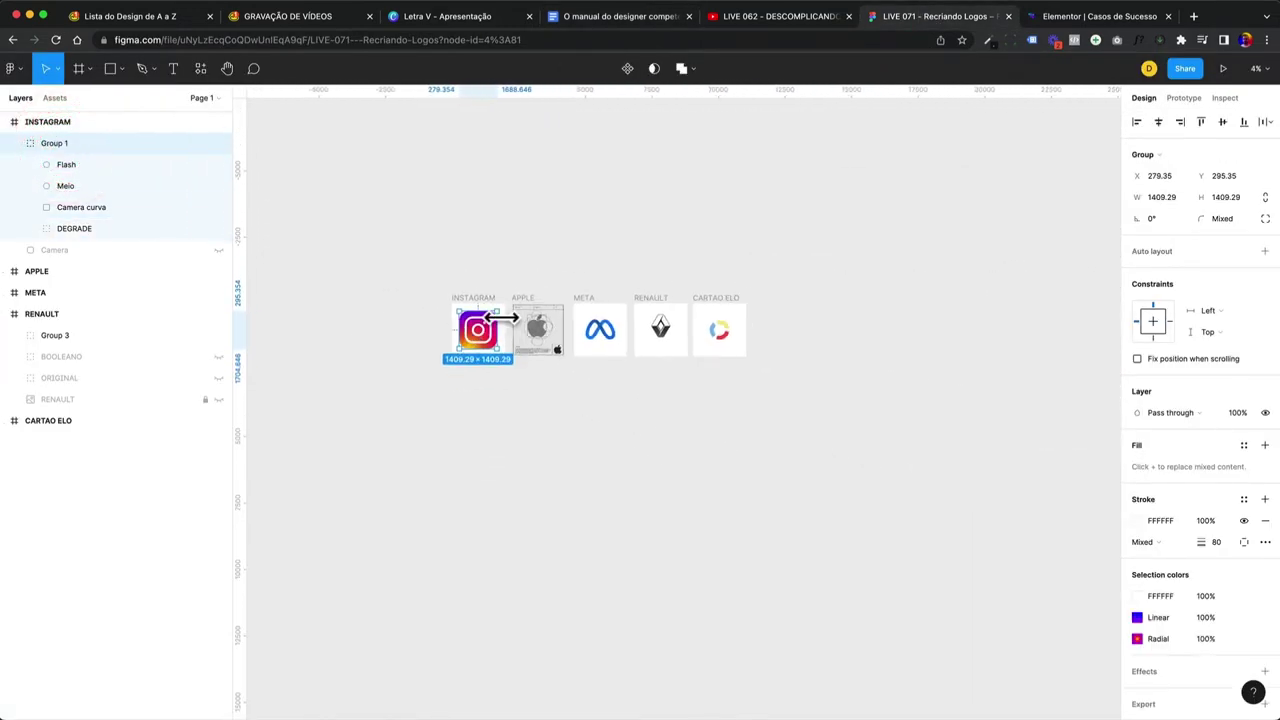
{"action": "key", "text": "ctrl+v"}
{"action": "left_click_drag", "start_coordinate": [490, 350], "coordinate": [929, 337]}
{"action": "scroll", "coordinate": [929, 337], "scroll_direction": "right", "scroll_amount": 5}
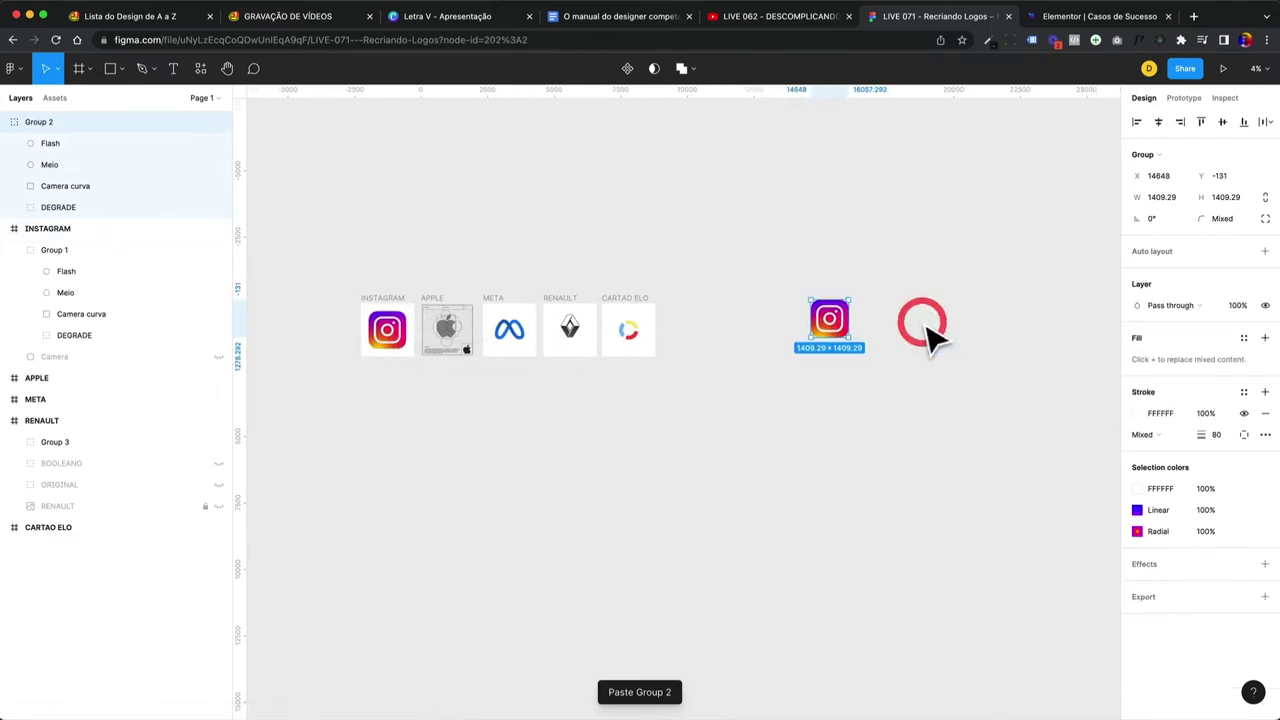
Scale the Instagram logo copy up proportionally to about 22818 × 22818.
{"action": "key", "text": "k"}
{"action": "left_click_drag", "start_coordinate": [641, 348], "coordinate": [1034, 643]}
{"action": "scroll", "coordinate": [951, 543], "scroll_direction": "down", "scroll_amount": 3}
{"action": "scroll", "coordinate": [951, 543], "scroll_direction": "right", "scroll_amount": 2}
{"action": "left_click_drag", "start_coordinate": [960, 626], "coordinate": [1051, 674]}
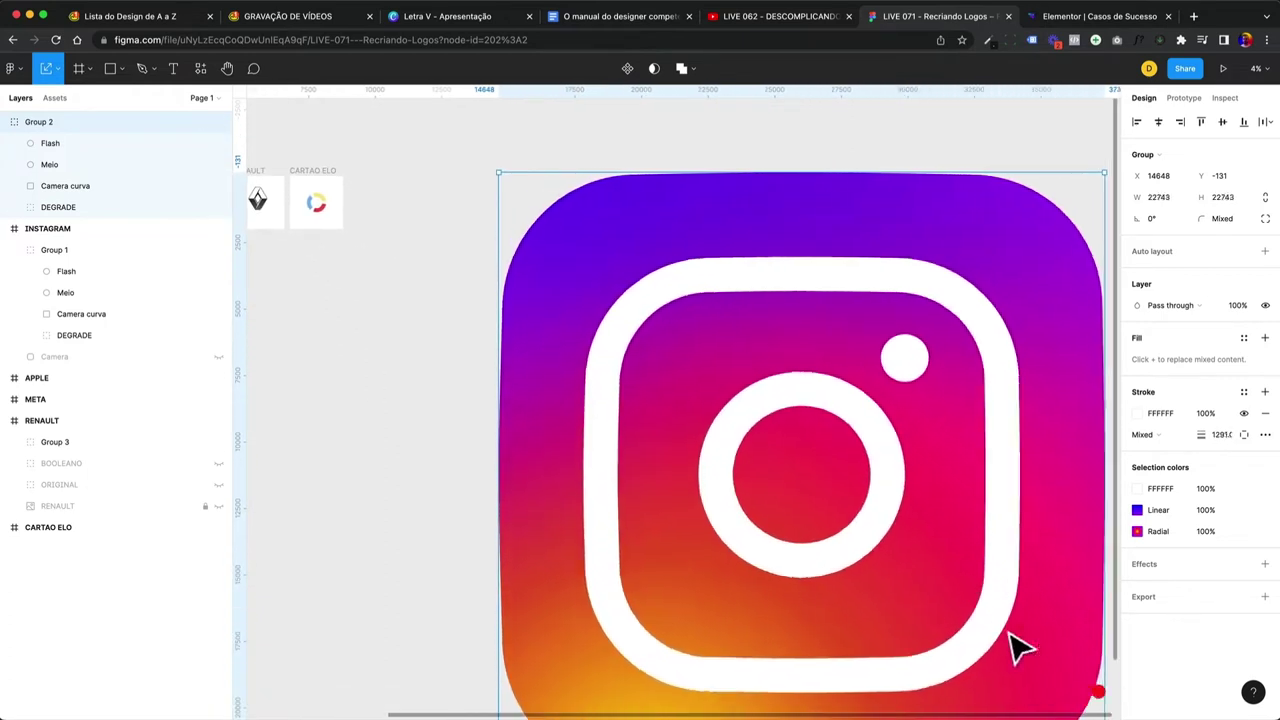
{"action": "scroll", "coordinate": [957, 580], "scroll_direction": "down", "scroll_amount": 3}
{"action": "scroll", "coordinate": [957, 580], "scroll_direction": "right", "scroll_amount": 1}
{"action": "scroll", "coordinate": [952, 575], "scroll_direction": "down", "scroll_amount": 3}
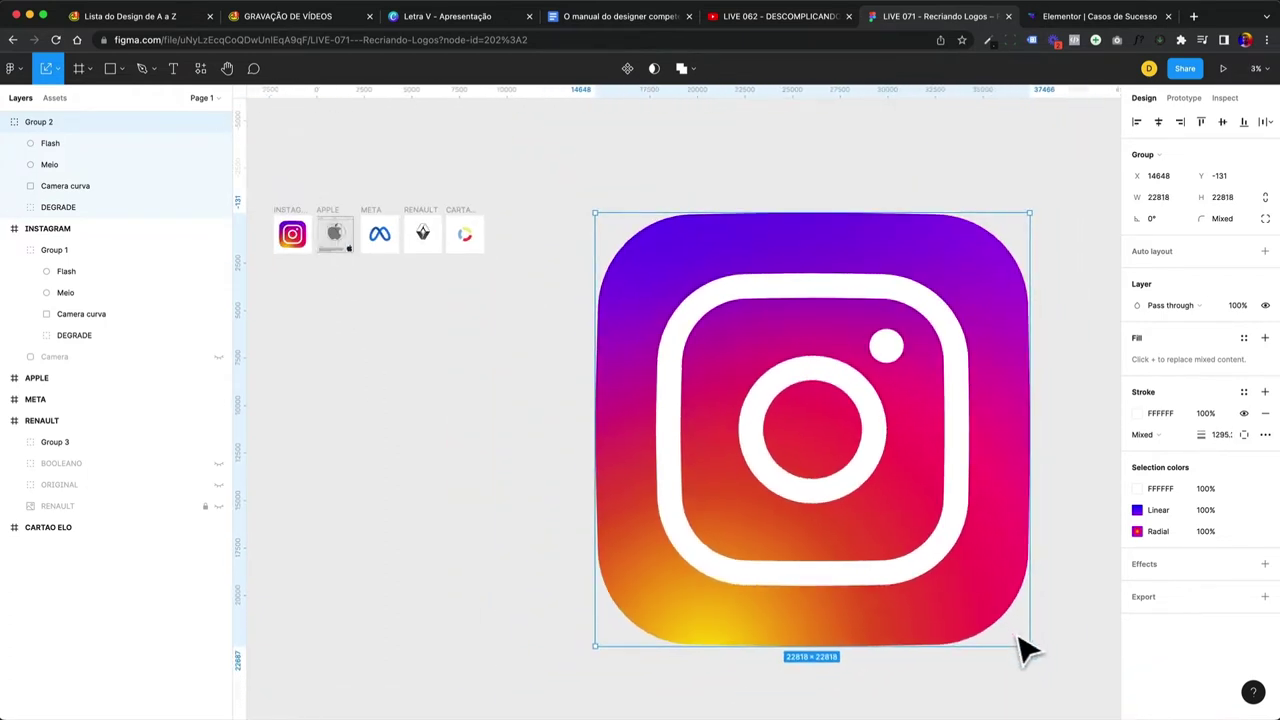
Undo the stray change to the enlarged Instagram logo copy and scale it down to about 590 × 590.
{"action": "left_click_drag", "start_coordinate": [735, 365], "coordinate": [686, 314]}
{"action": "key", "text": "super+z"}
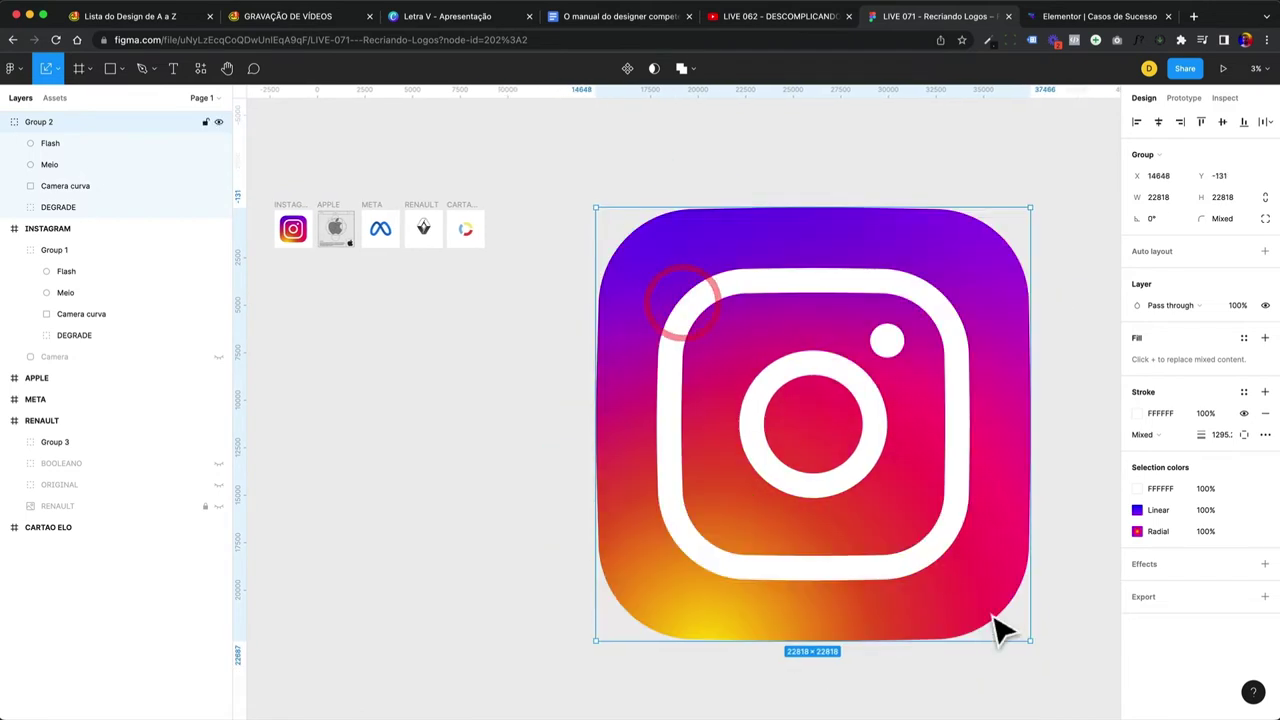
{"action": "left_click_drag", "start_coordinate": [1022, 636], "coordinate": [612, 222]}
{"action": "left_click", "coordinate": [600, 208]}
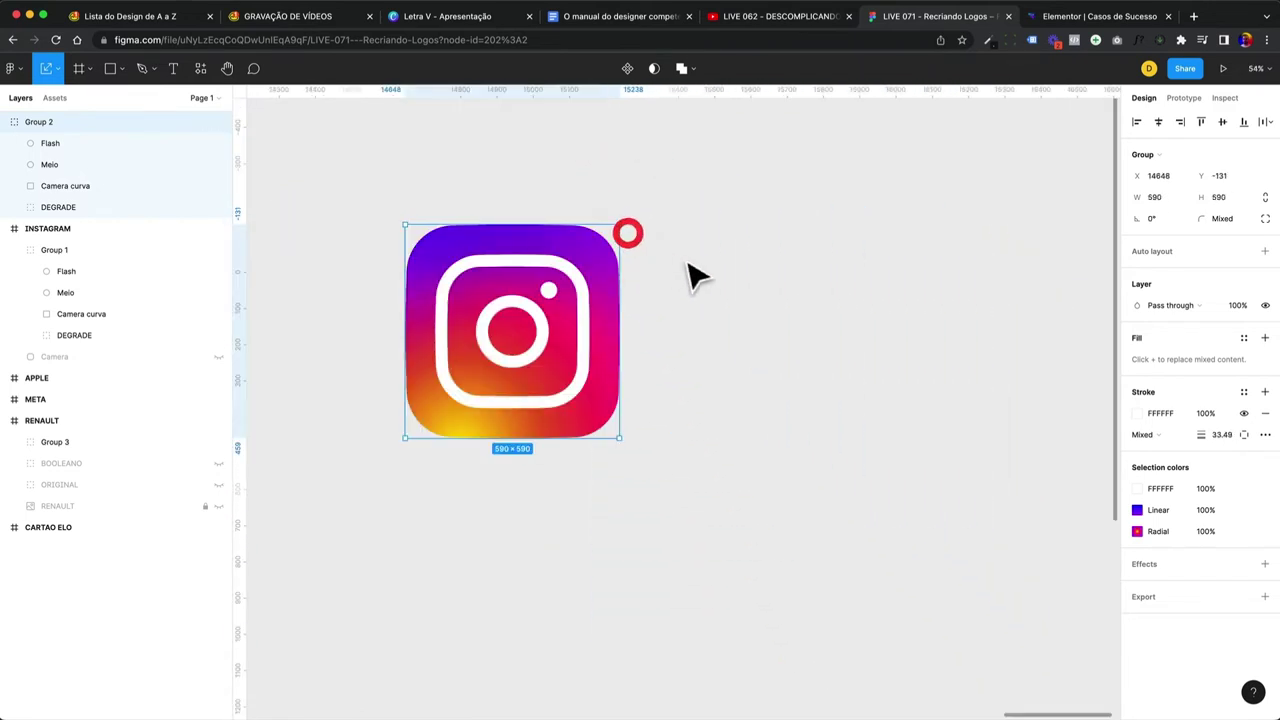
{"action": "scroll", "coordinate": [740, 307], "scroll_direction": "left", "scroll_amount": 2}
{"action": "scroll", "coordinate": [740, 307], "scroll_direction": "right", "scroll_amount": 1}
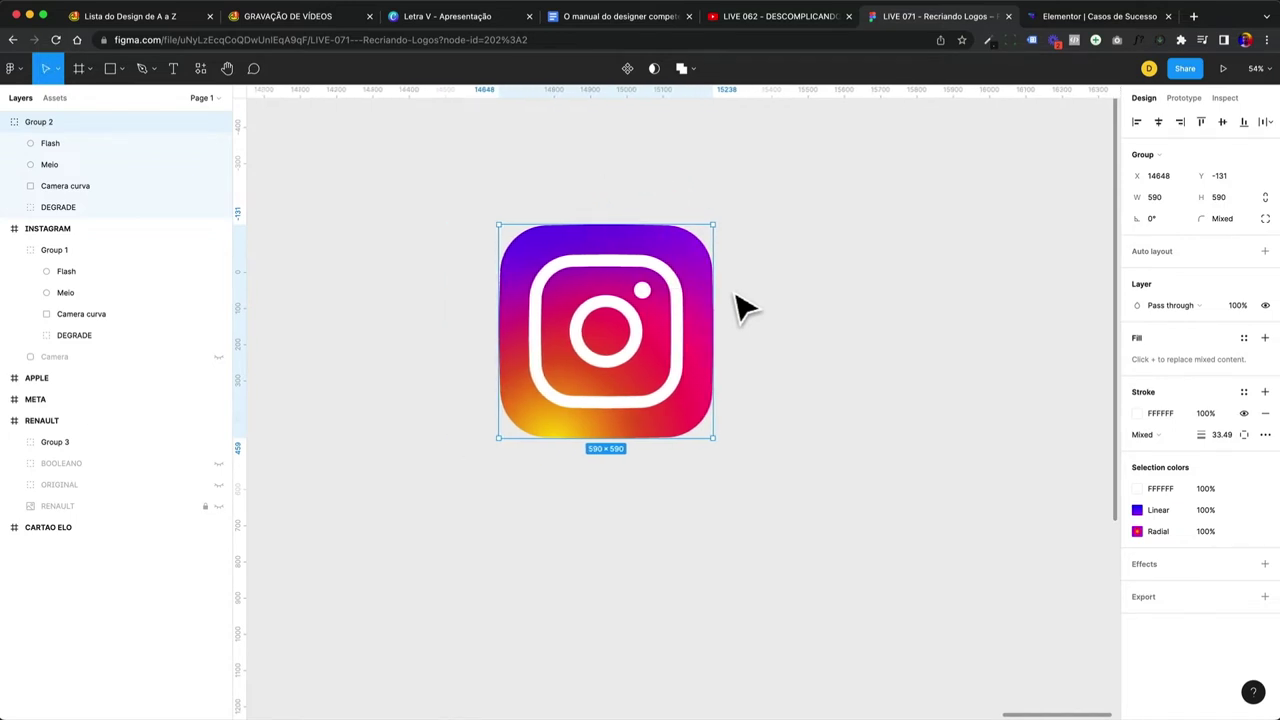
Delete the Instagram logo copy and fit all the logo frames in the view.
{"action": "key", "text": "Delete"}
{"action": "key", "text": "shift+1"}
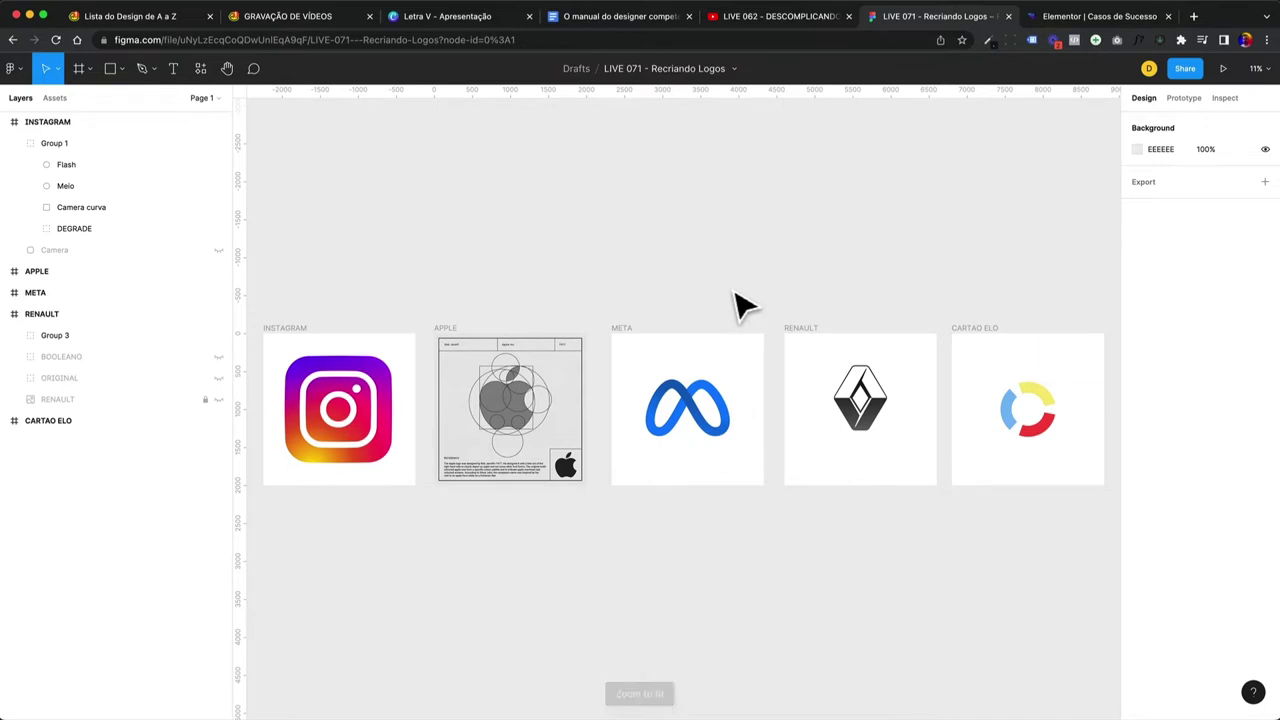
Switch back to the Letra V presentation in Canva and highlight the word Vetor on page 1.
{"action": "left_click", "coordinate": [448, 17]}
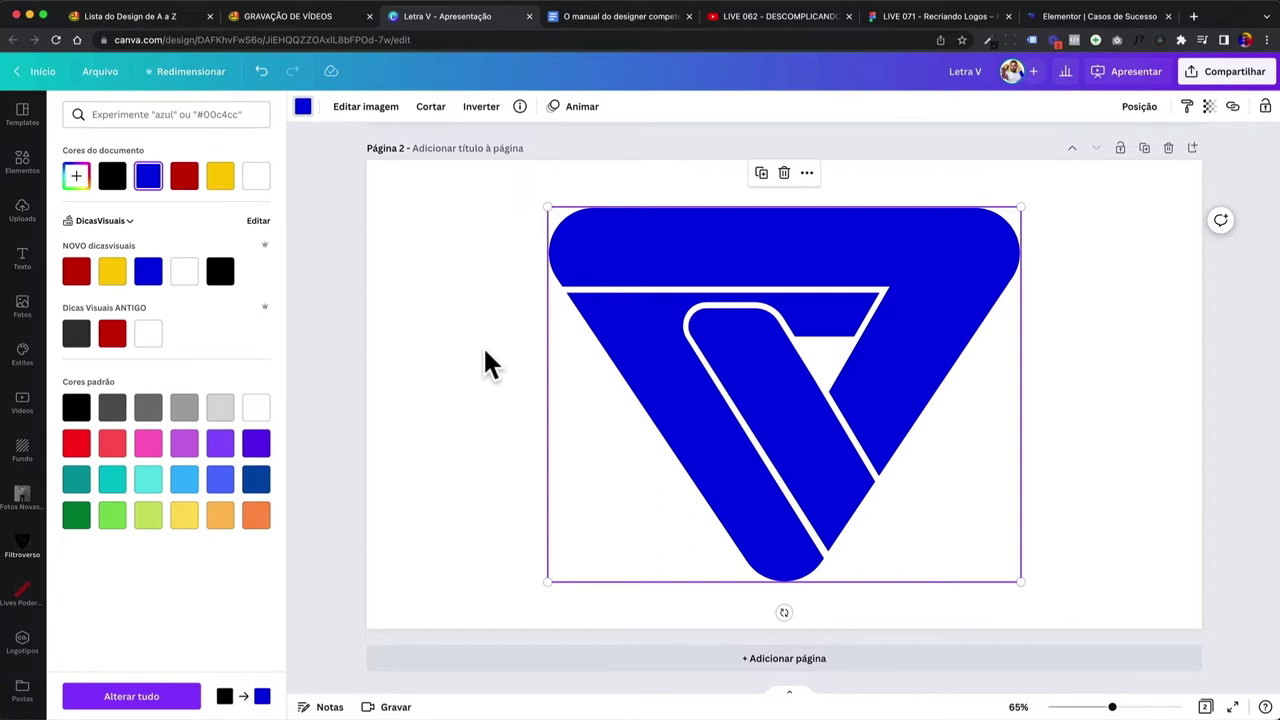
{"action": "scroll", "coordinate": [483, 363], "scroll_direction": "up", "scroll_amount": 5}
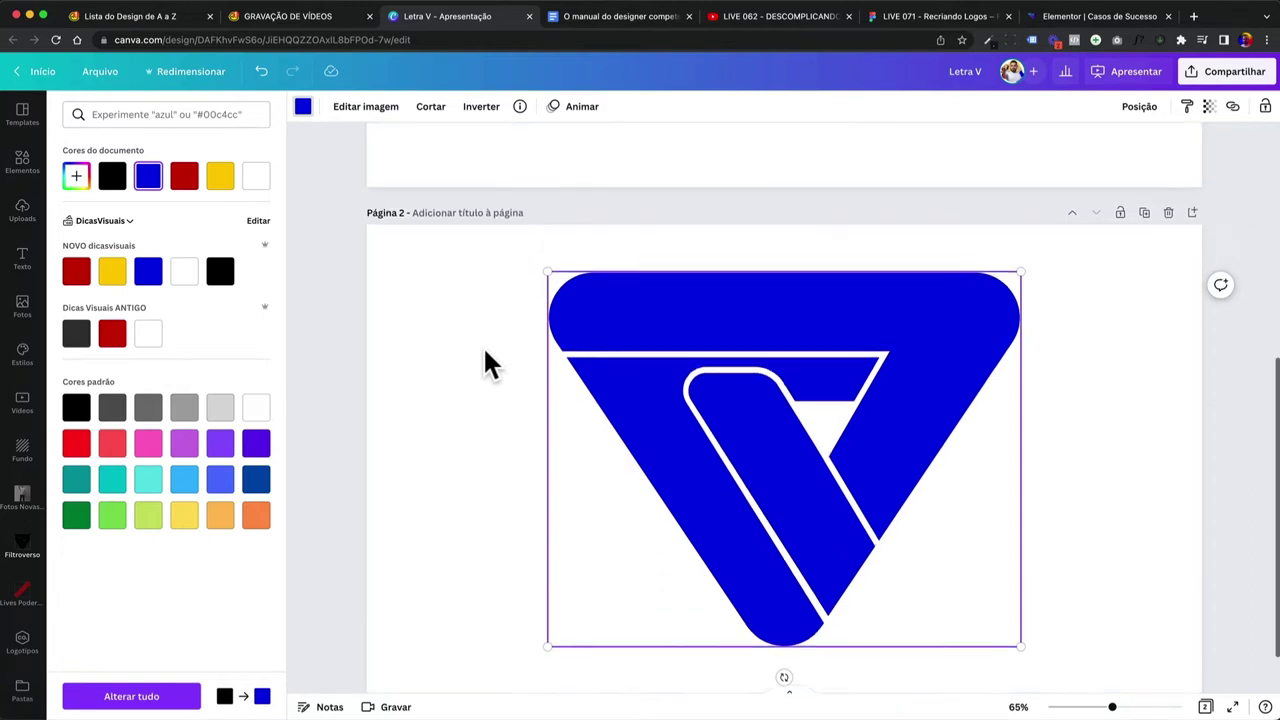
{"action": "left_click", "coordinate": [775, 370]}
{"action": "double_click", "coordinate": [775, 370]}
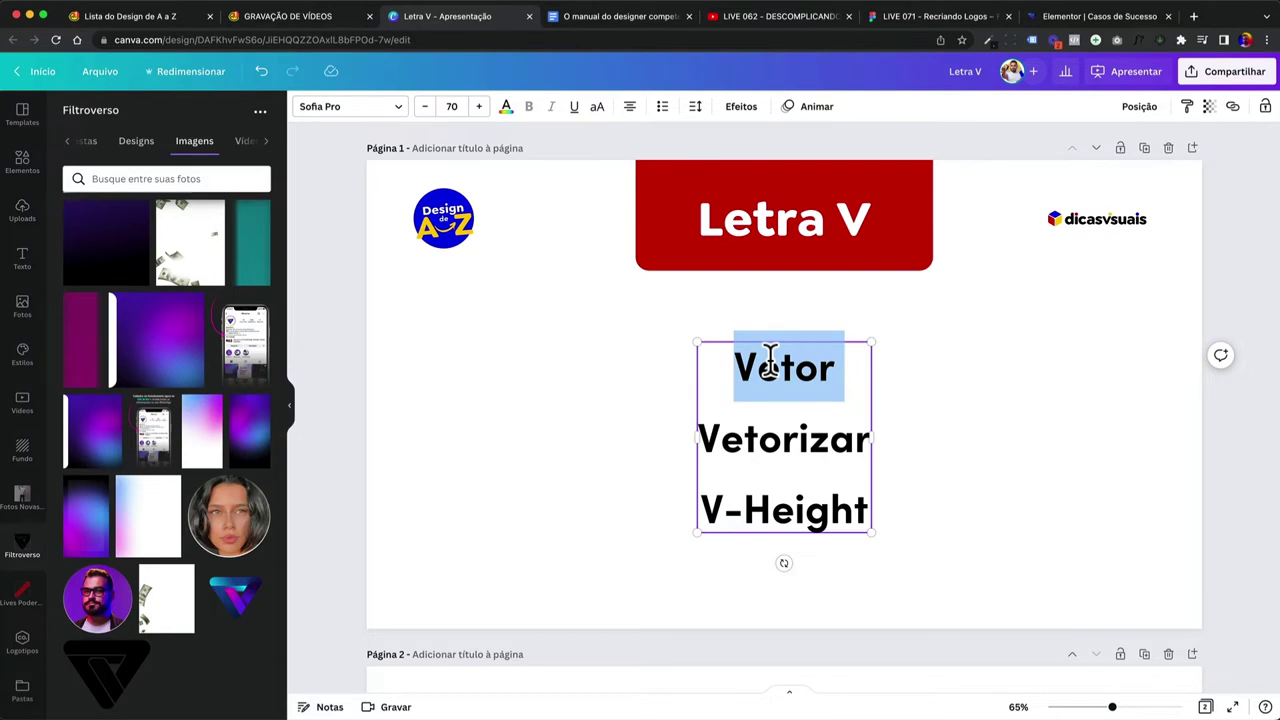
Switch to the LIVE 062 Descomplicando Vetores video on YouTube and jump to about 2:02:40 in the Operações Booleanas chapter.
{"action": "left_click", "coordinate": [882, 18]}
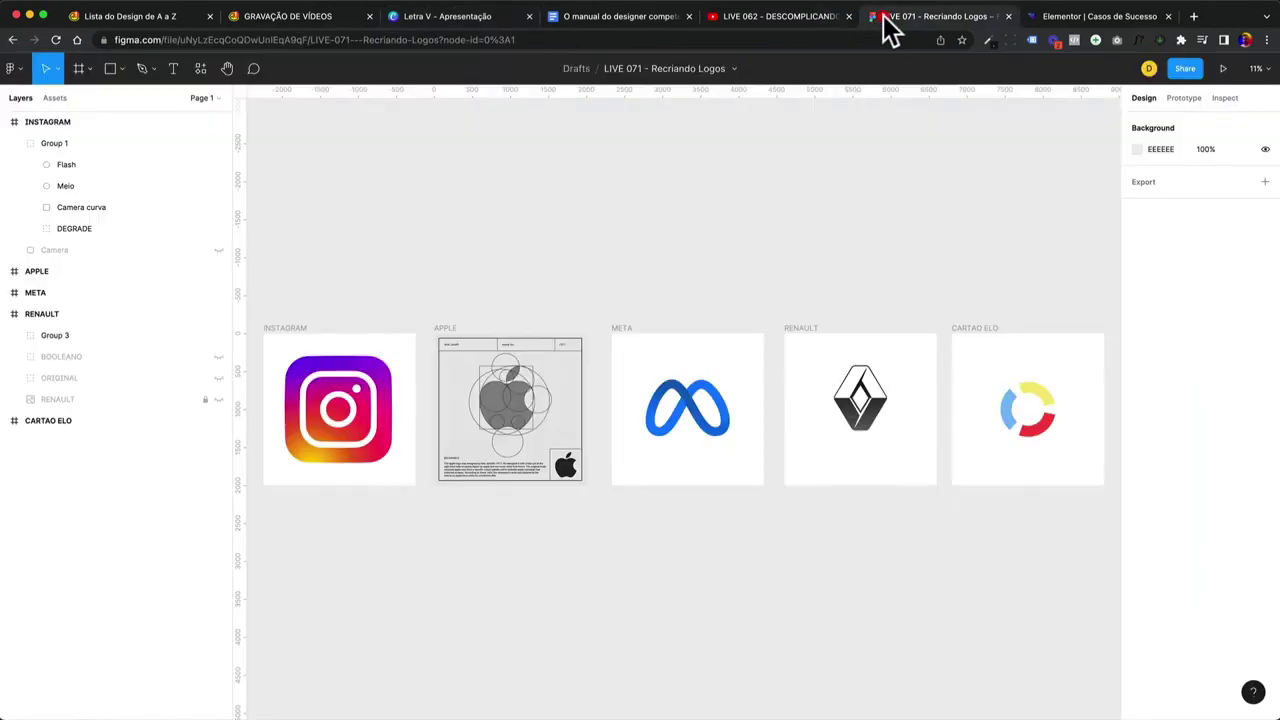
{"action": "left_click", "coordinate": [803, 18]}
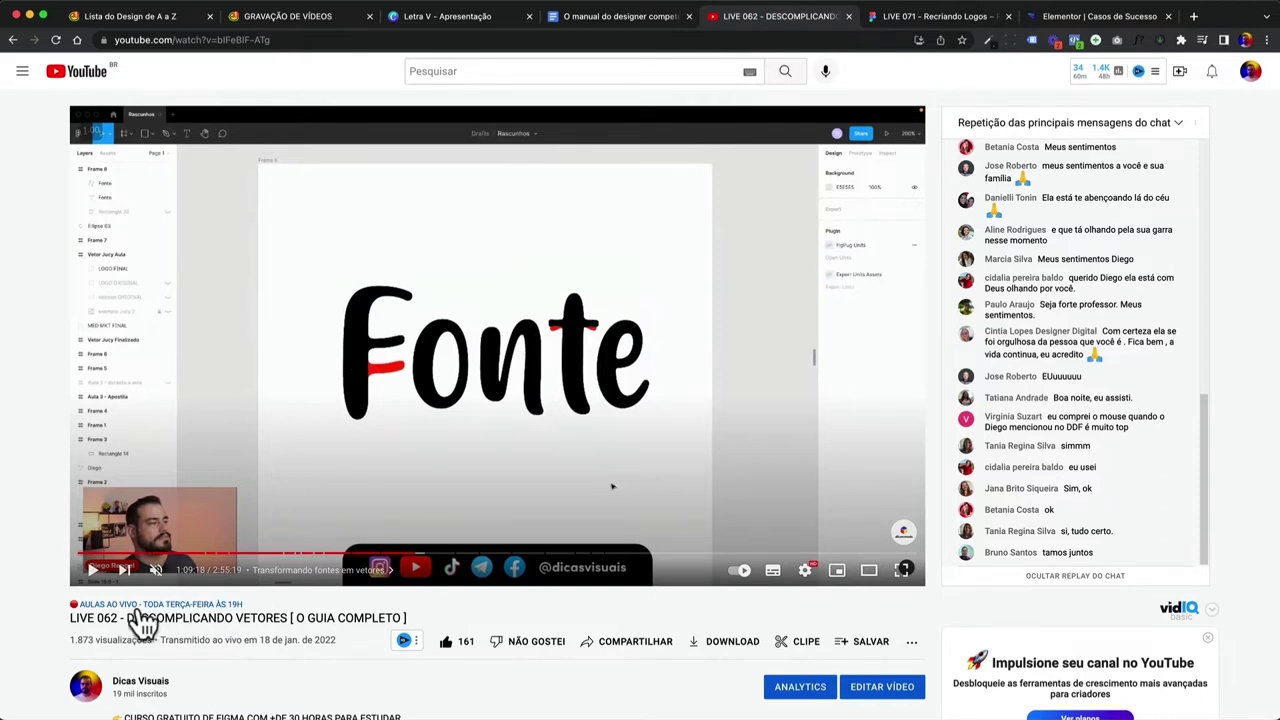
{"action": "left_click_drag", "start_coordinate": [131, 617], "coordinate": [354, 614]}
{"action": "left_click", "coordinate": [352, 614]}
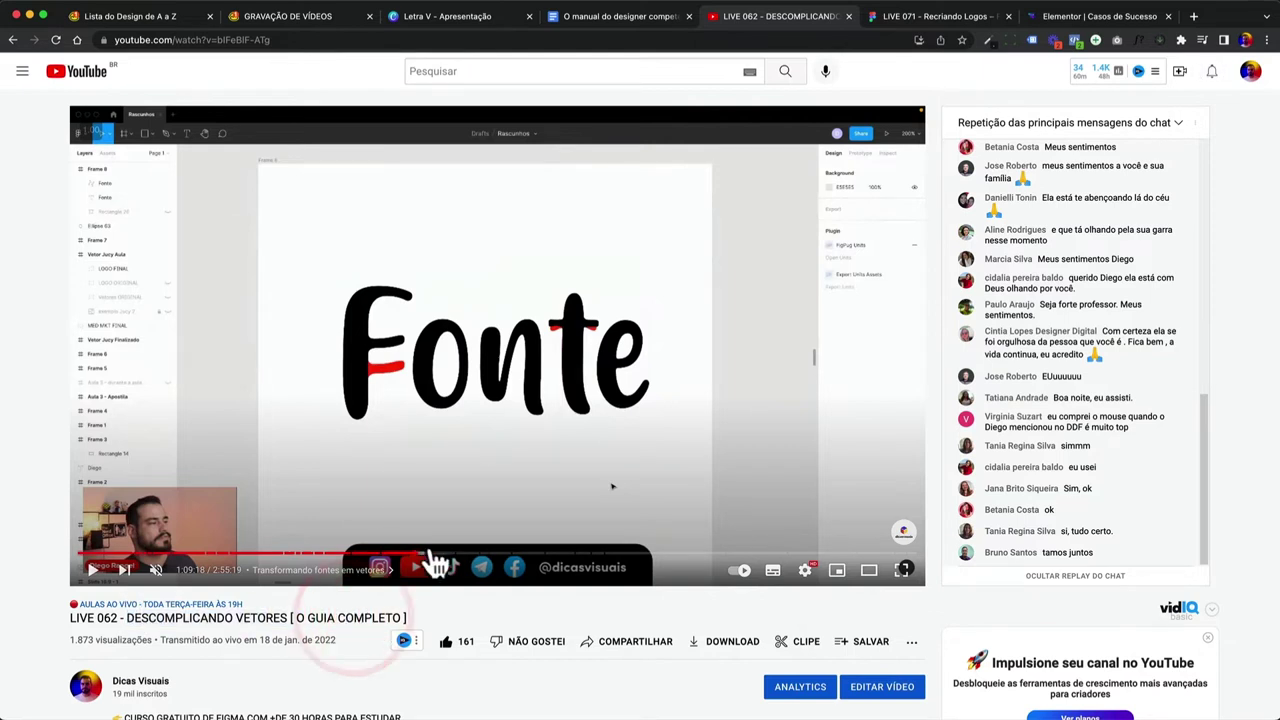
{"action": "left_click", "coordinate": [670, 556]}
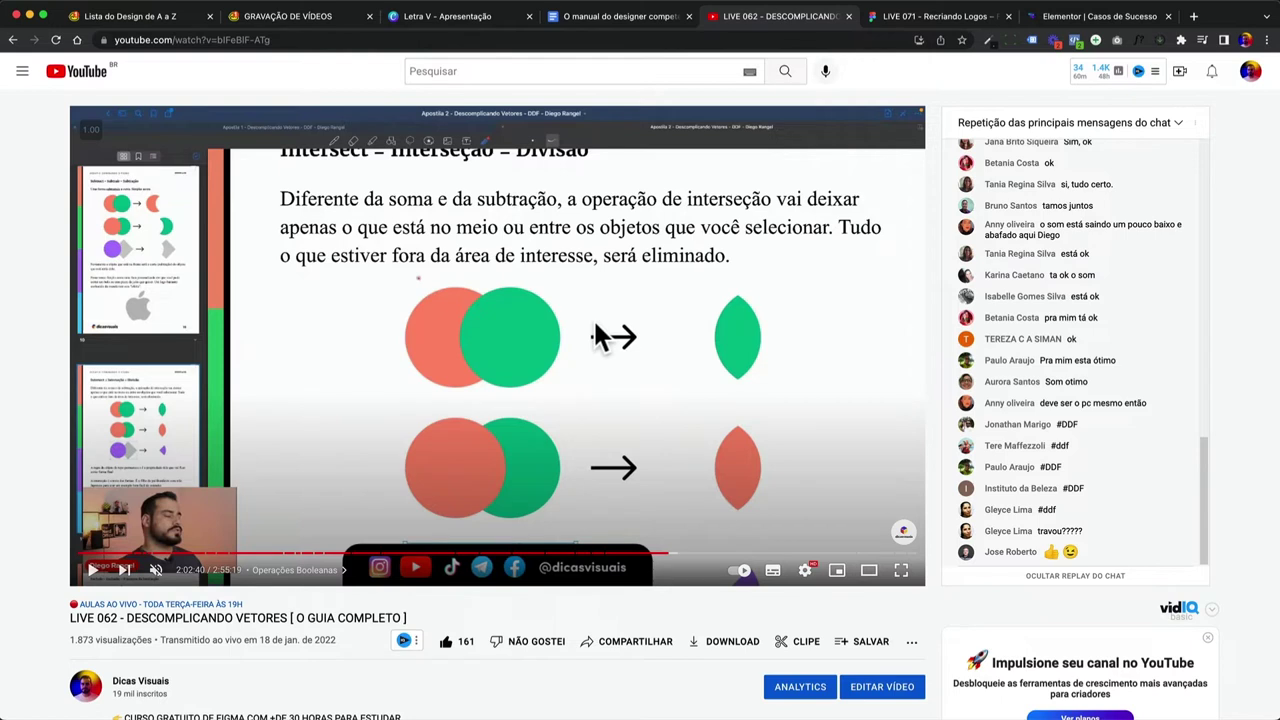
Jump the LIVE 062 video to about 2:08:14, where stripes are laid over the IBM lettering.
{"action": "left_click", "coordinate": [694, 556]}
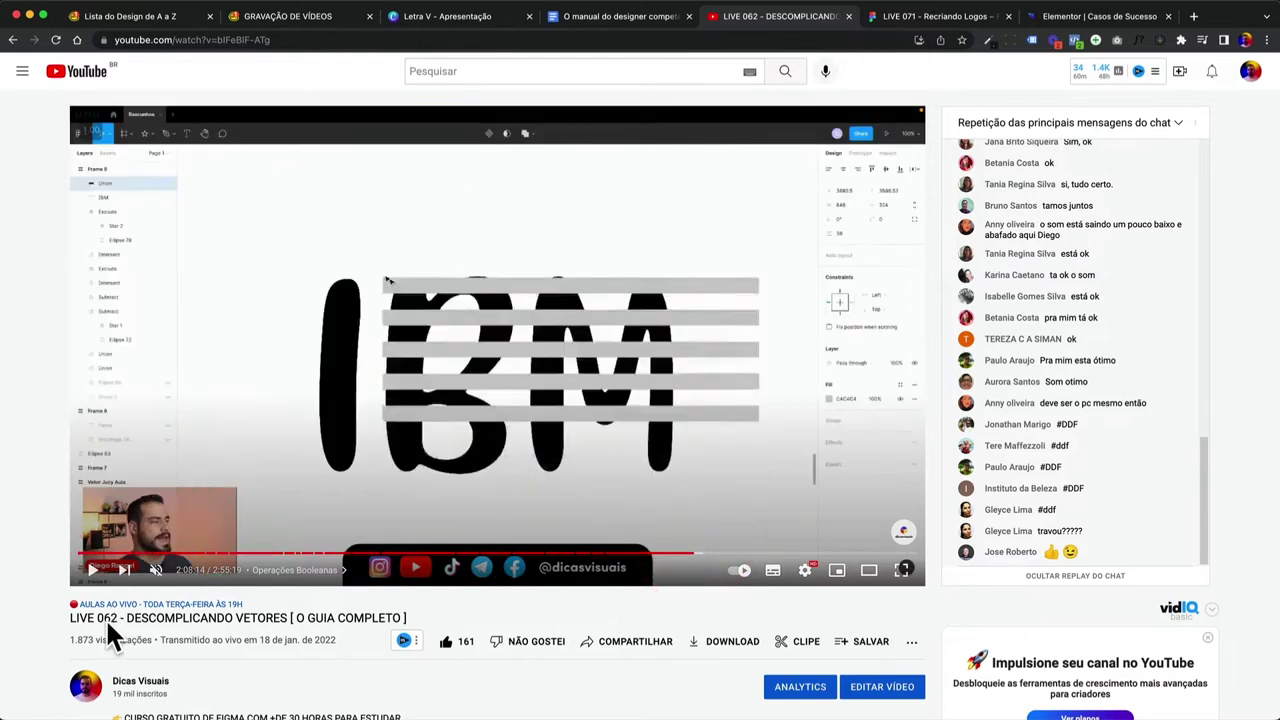
{"action": "left_click", "coordinate": [157, 618]}
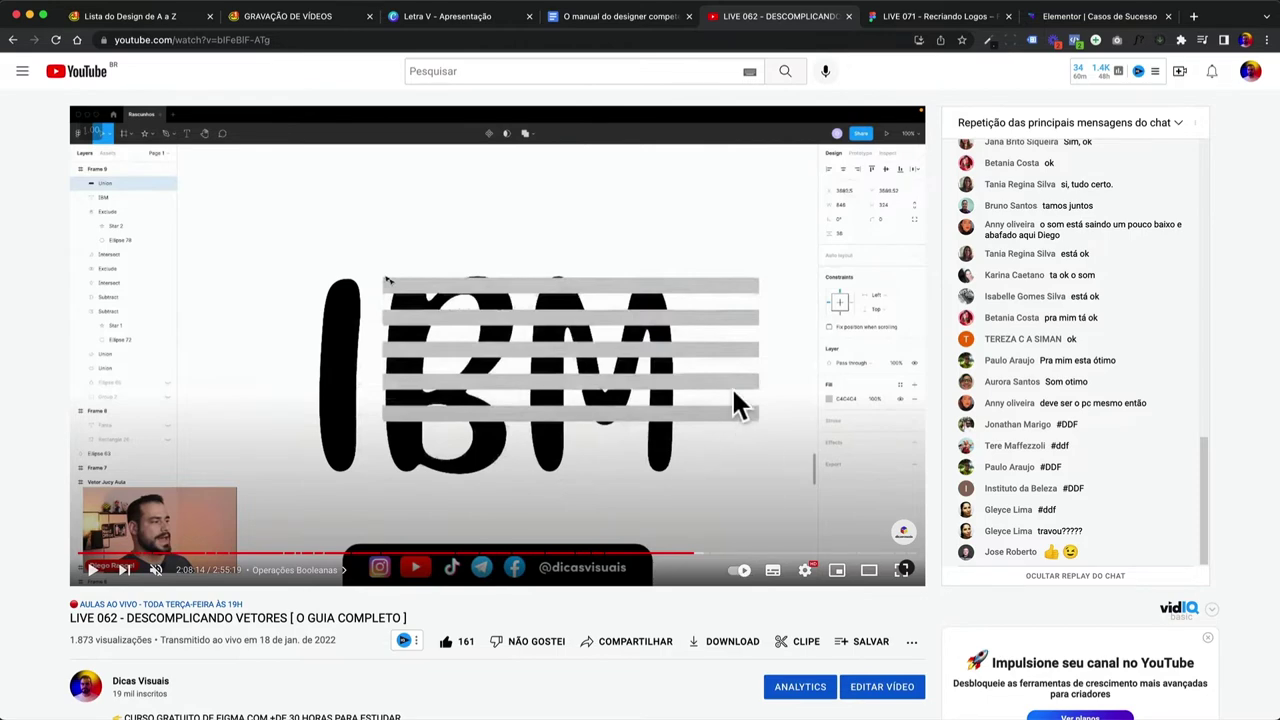
Switch back to the Letra V presentation in Canva, highlight the word Vetorizar on page 1 and collapse the image library.
{"action": "left_click", "coordinate": [480, 18]}
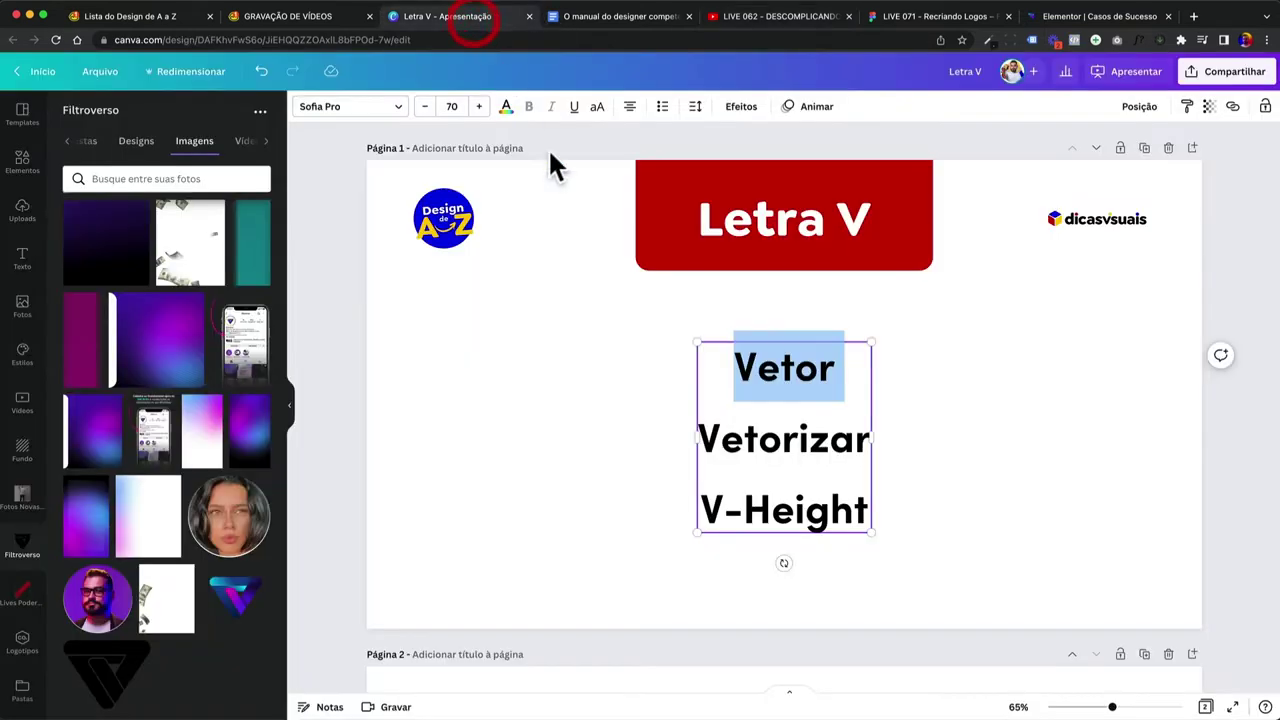
{"action": "double_click", "coordinate": [791, 443]}
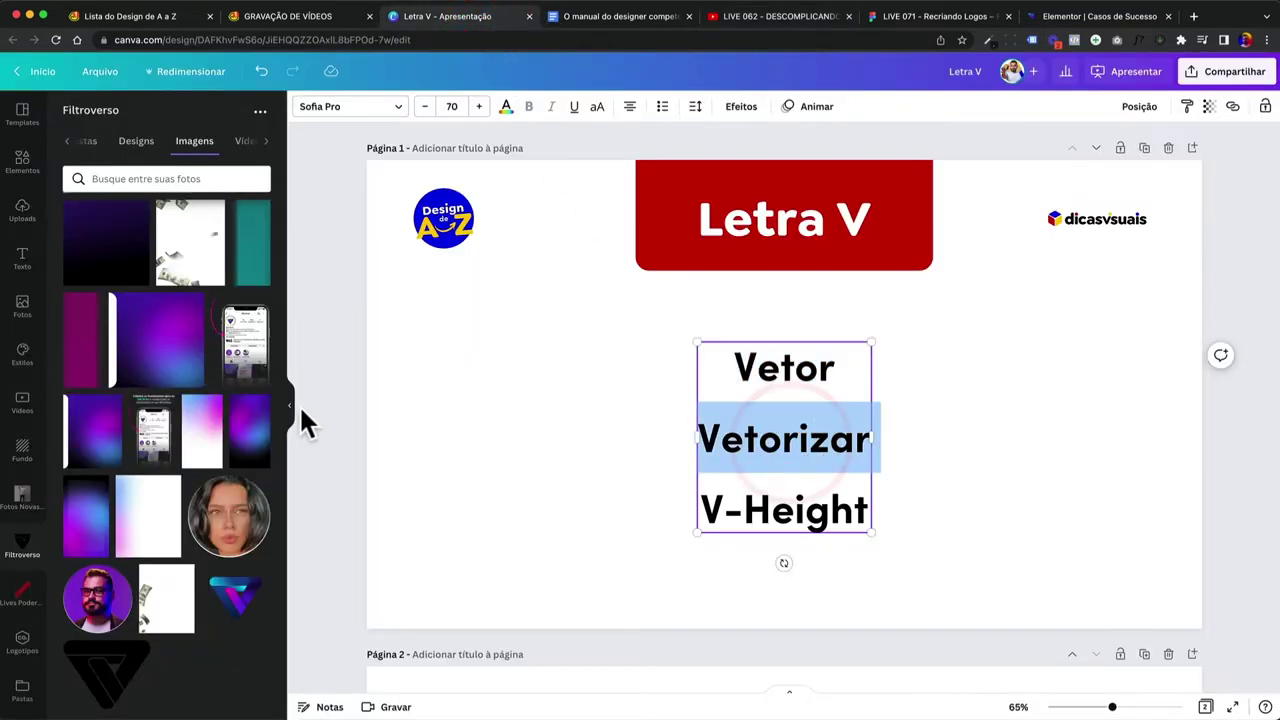
{"action": "left_click", "coordinate": [289, 404]}
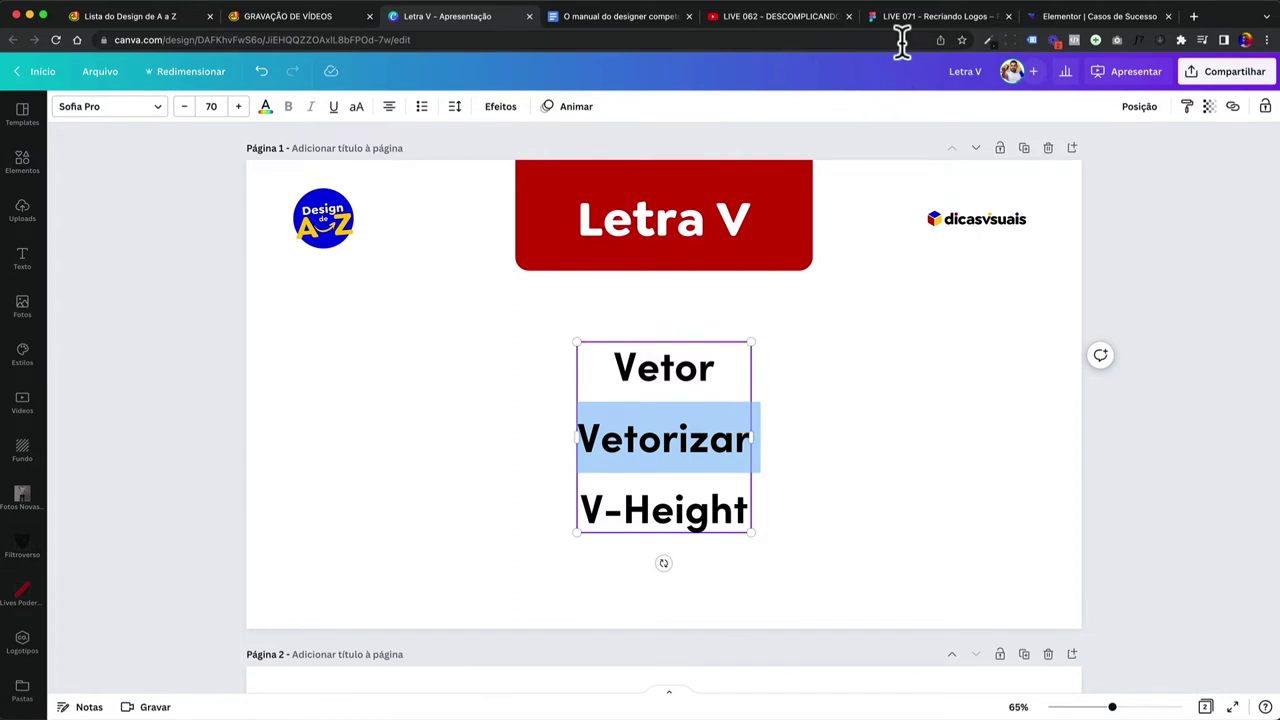
Look at the vector and bitmap comparison in Google Docs and switch to the LIVE 071 Figma file, collapsing the INSTAGRAM frame's layers.
{"action": "left_click", "coordinate": [652, 18]}
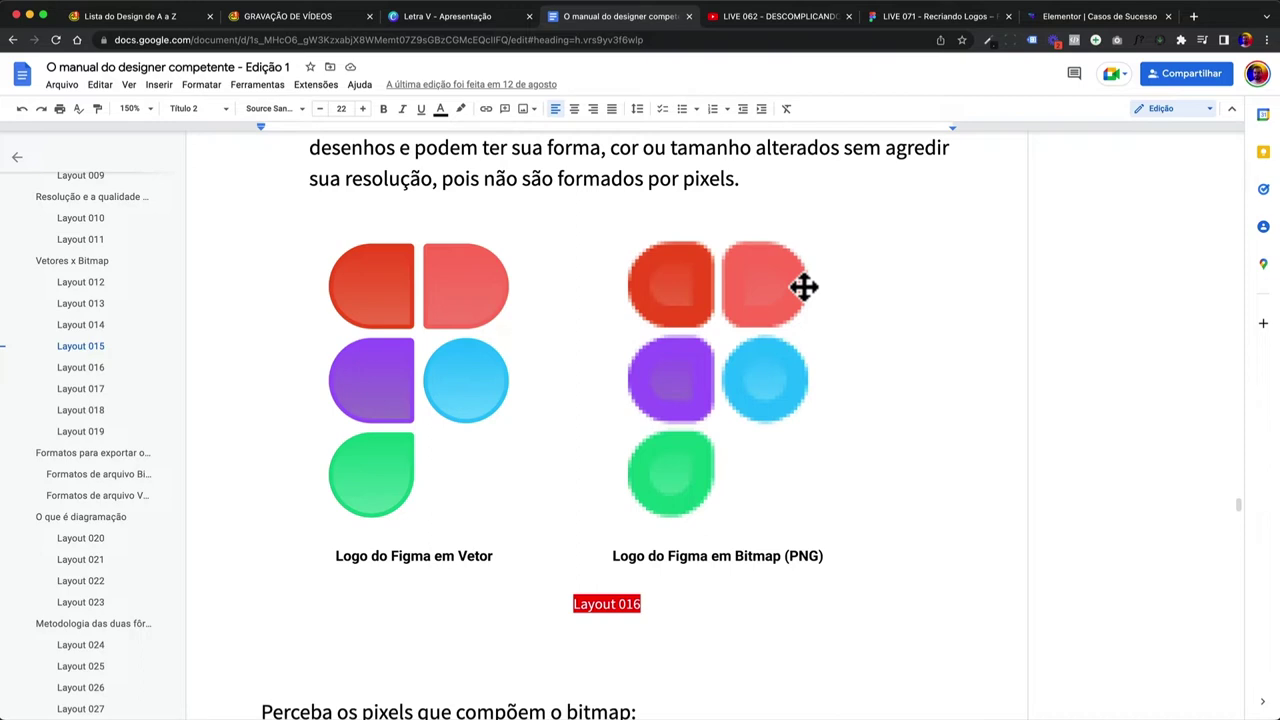
{"action": "left_click", "coordinate": [900, 24]}
{"action": "left_click", "coordinate": [725, 188]}
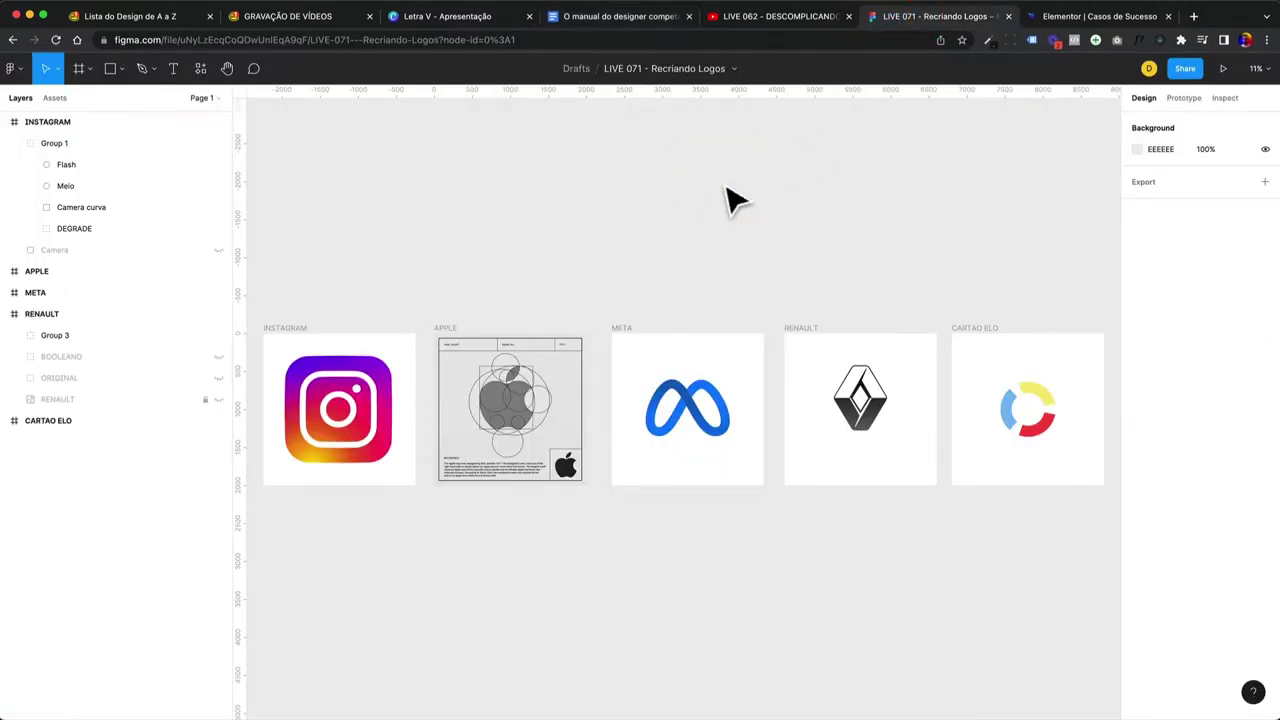
{"action": "left_click", "coordinate": [9, 122]}
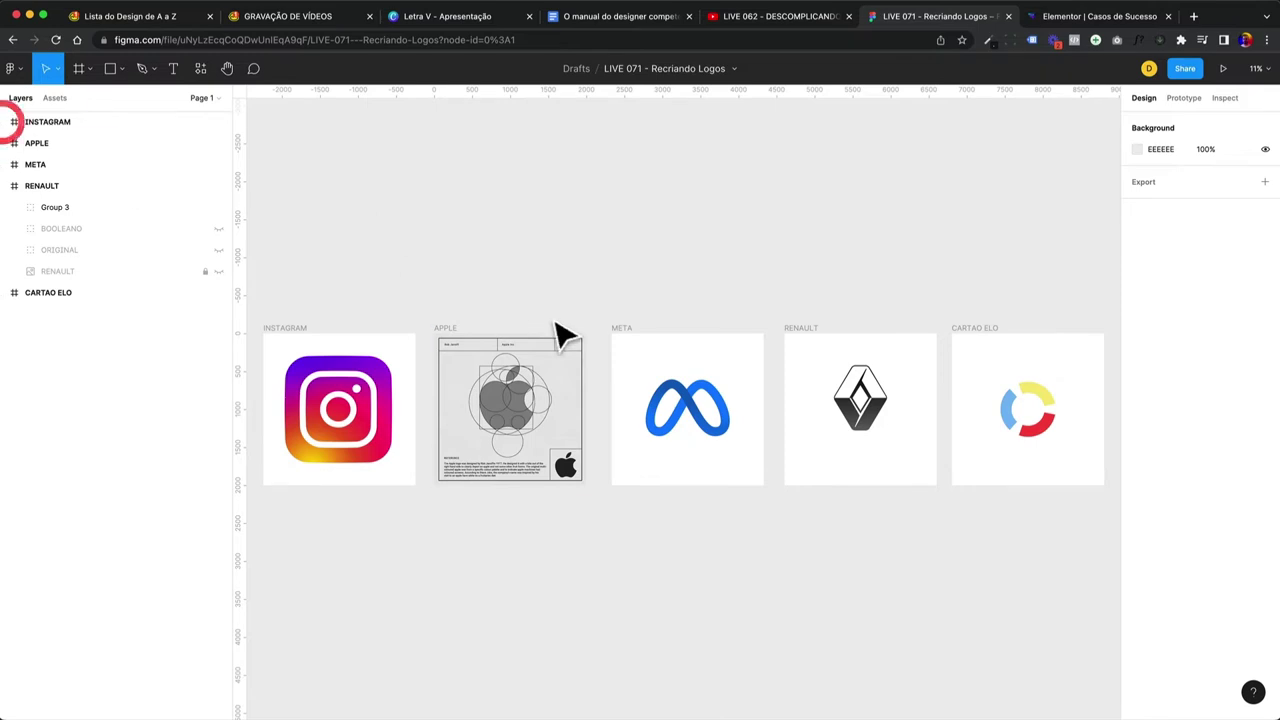
Select the blue logo group in the META frame for a closer look.
{"action": "scroll", "coordinate": [620, 425], "scroll_direction": "up", "scroll_amount": 10}
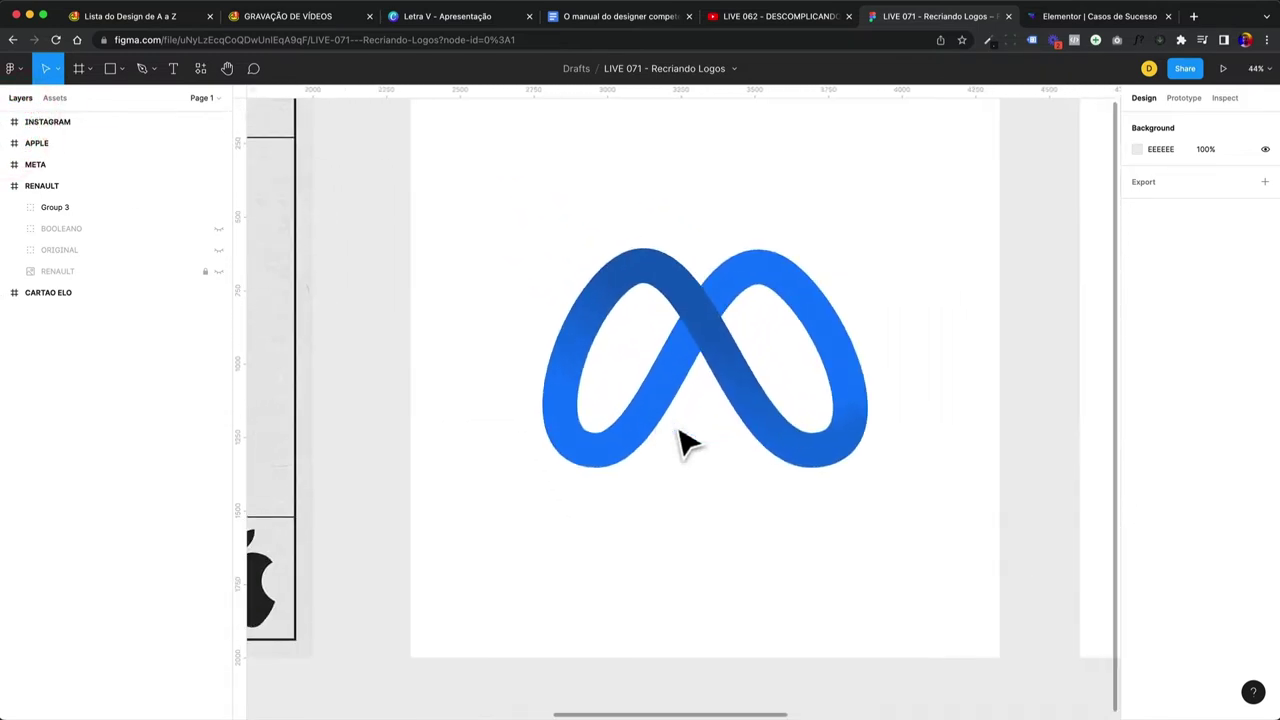
{"action": "left_click", "coordinate": [600, 368]}
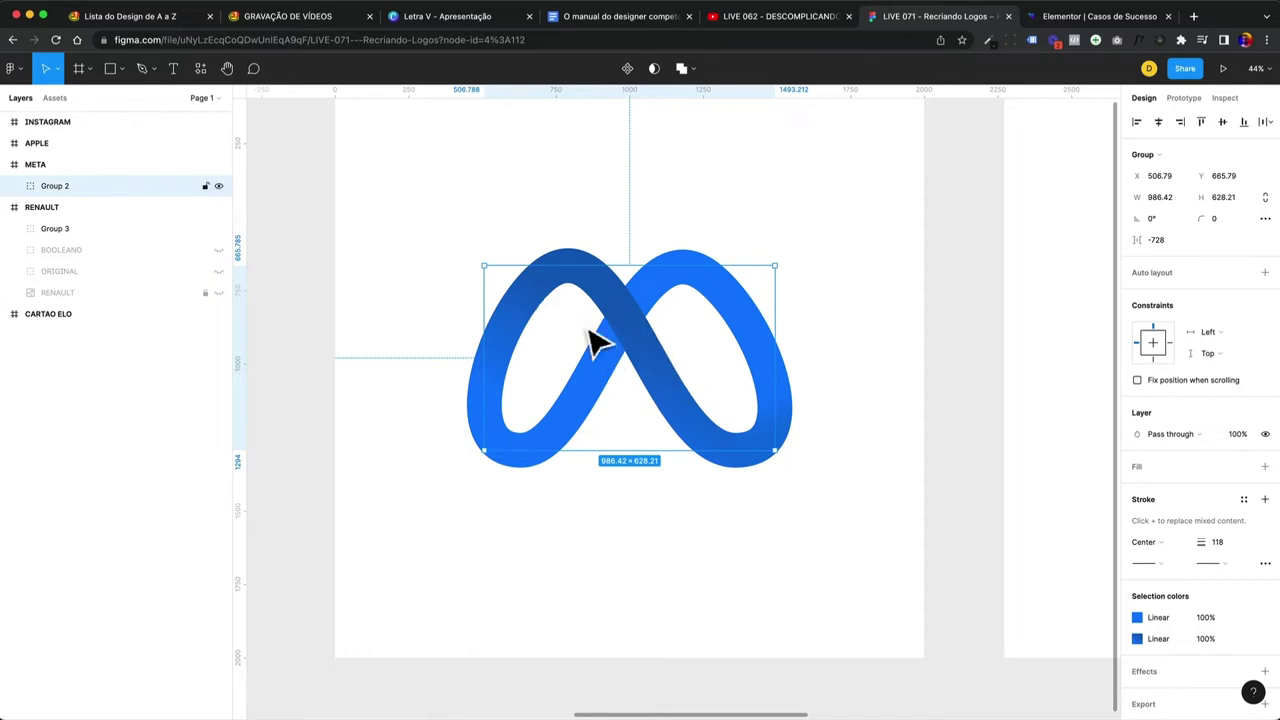
{"action": "scroll", "coordinate": [623, 434], "scroll_direction": "down", "scroll_amount": 3}
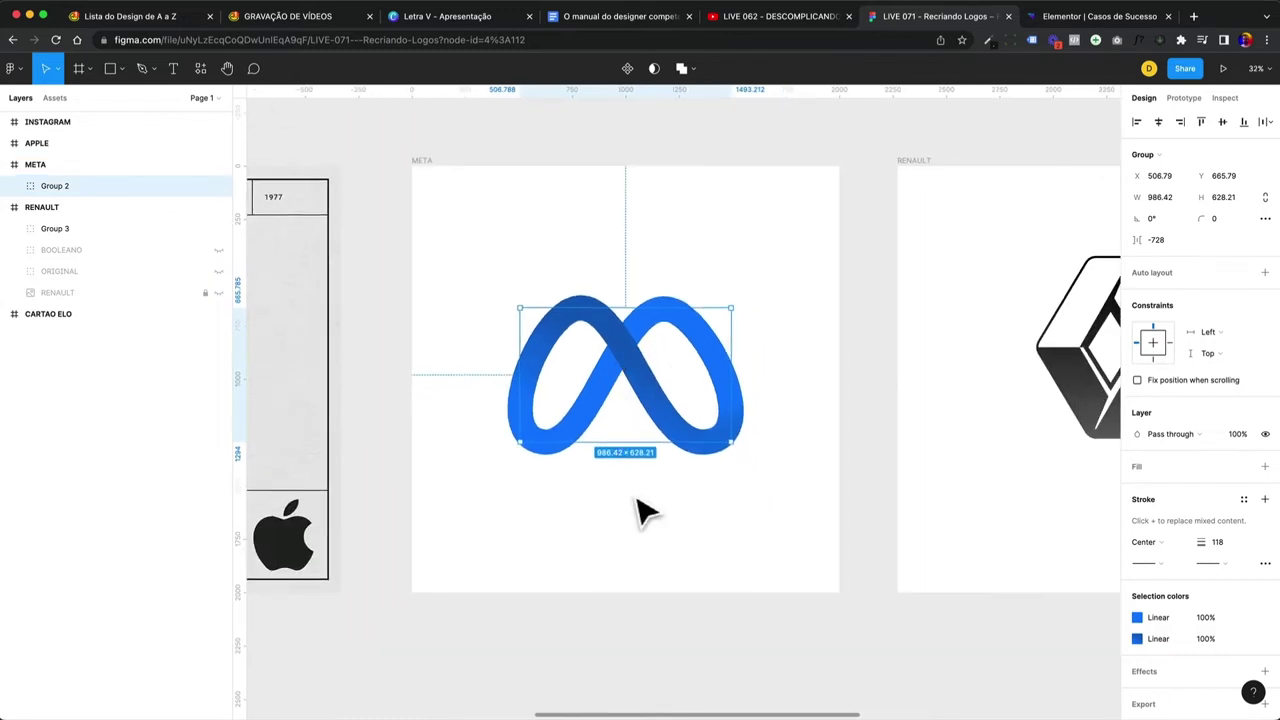
Hide Group 3 in the RENAULT frame and show the RENAULT reference image beneath it.
{"action": "scroll", "coordinate": [650, 470], "scroll_direction": "right", "scroll_amount": 5}
{"action": "left_click", "coordinate": [638, 376]}
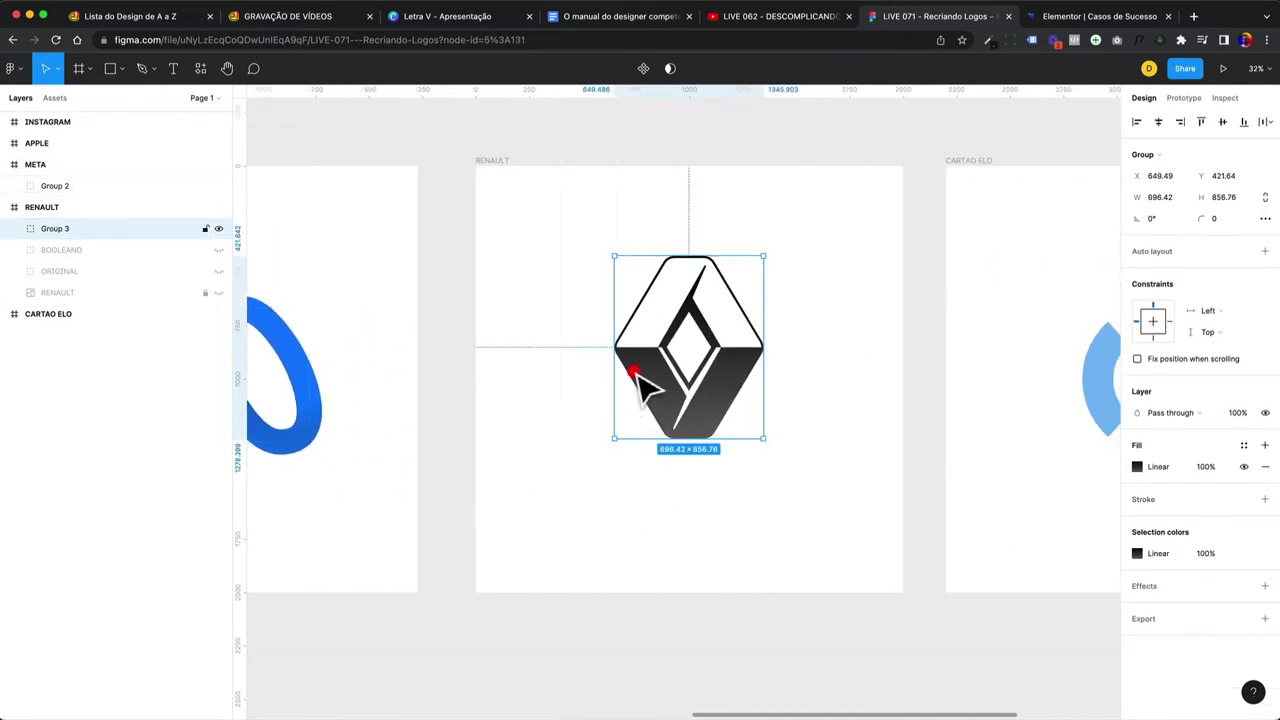
{"action": "left_click", "coordinate": [219, 228]}
{"action": "left_click", "coordinate": [218, 291]}
{"action": "left_click", "coordinate": [216, 289]}
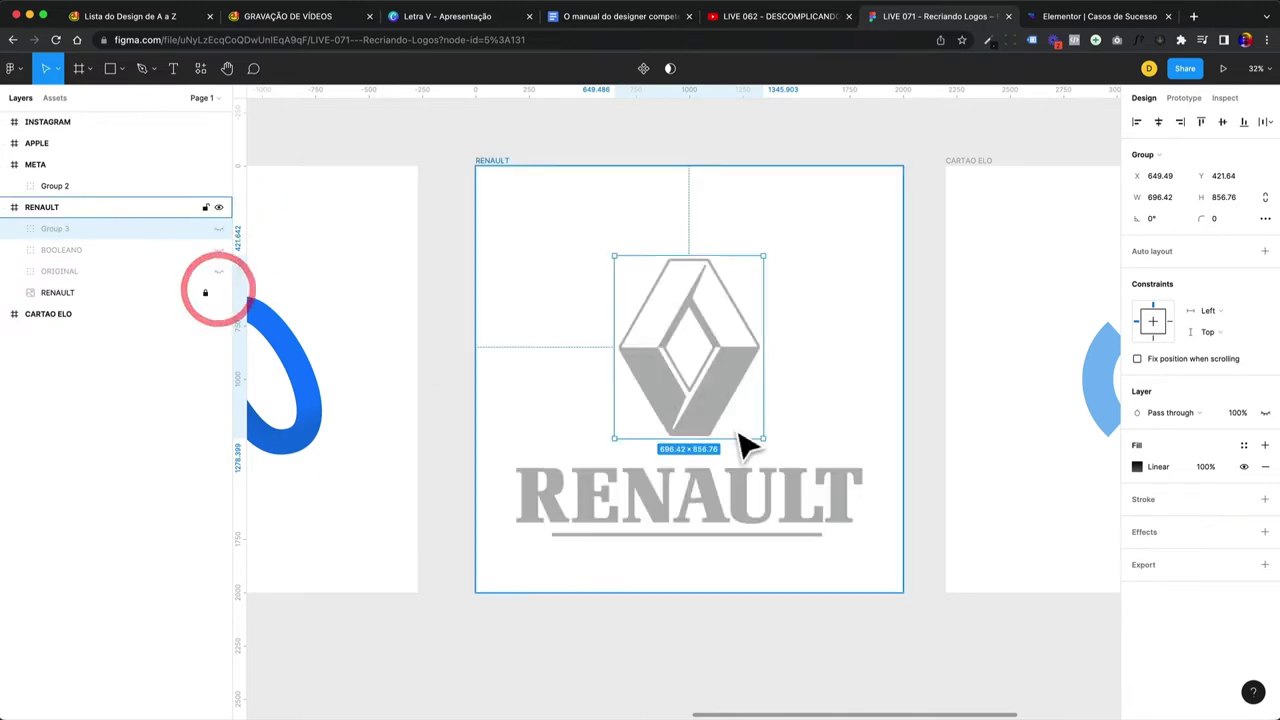
Compare the ORIGINAL and BOOLEANO versions of the Renault logo, restore Group 3 and hide the reference image.
{"action": "scroll", "coordinate": [743, 443], "scroll_direction": "up", "scroll_amount": 3}
{"action": "left_click", "coordinate": [157, 271]}
{"action": "left_click", "coordinate": [220, 271]}
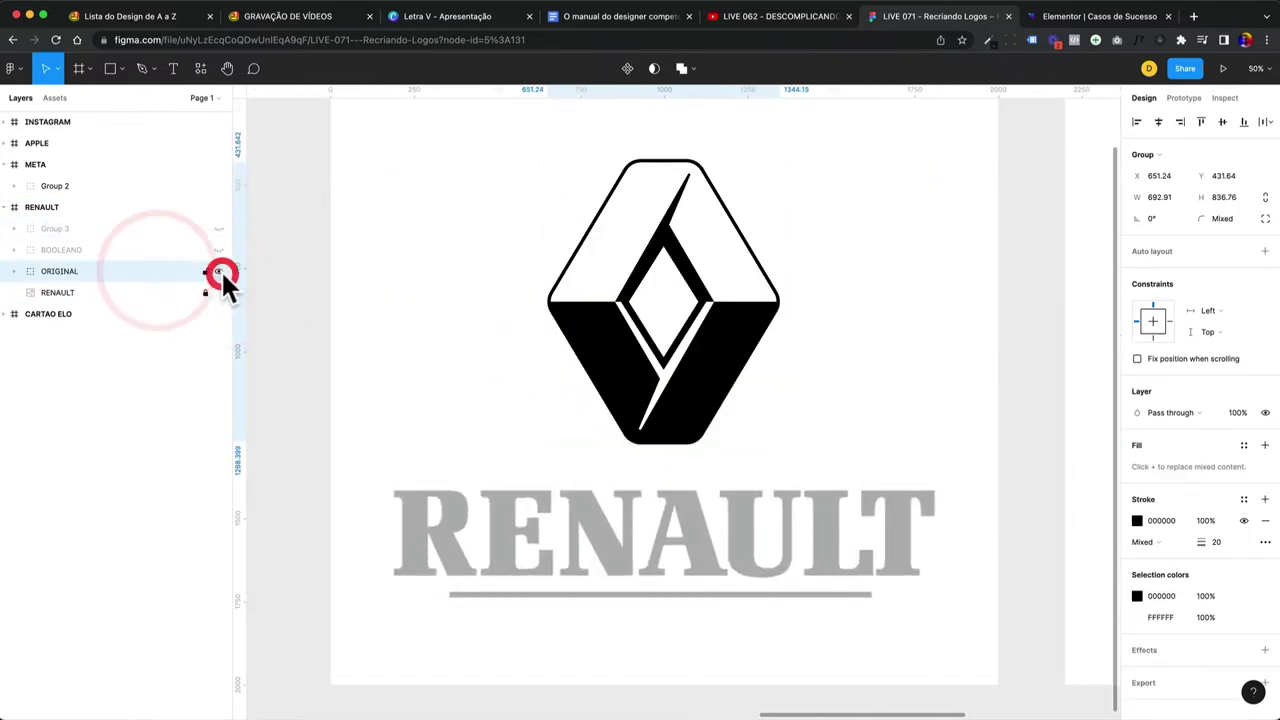
{"action": "left_click", "coordinate": [220, 271]}
{"action": "left_click", "coordinate": [219, 249]}
{"action": "left_click", "coordinate": [221, 246]}
{"action": "left_click", "coordinate": [221, 249]}
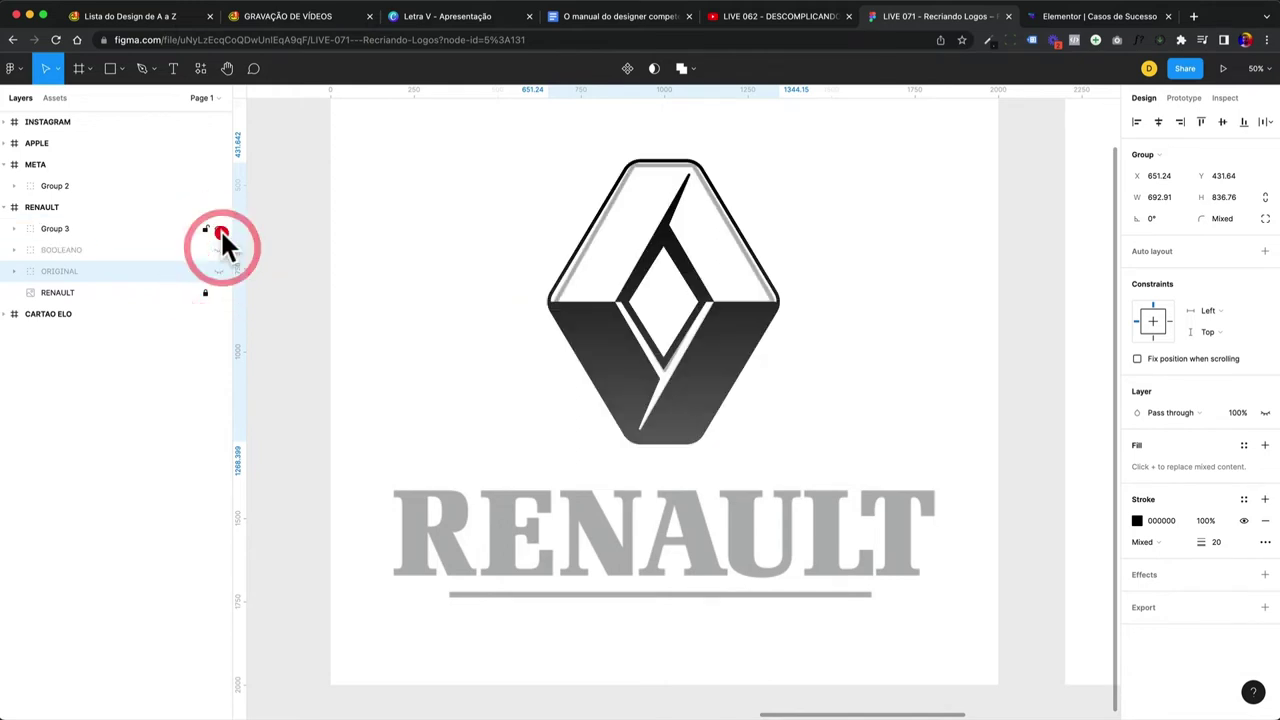
{"action": "left_click", "coordinate": [214, 292]}
Recolour the Renault logo's linear gradient so it runs from black to dark red A12626.
{"action": "left_click", "coordinate": [100, 228]}
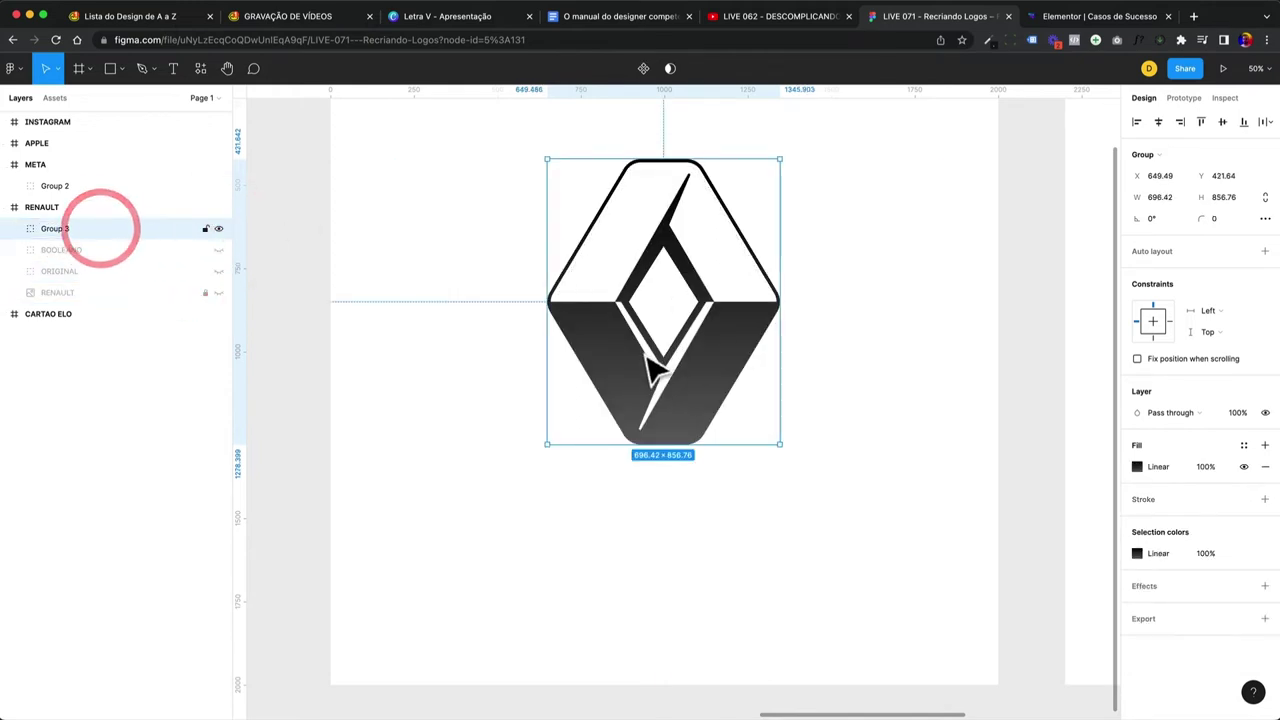
{"action": "left_click", "coordinate": [1137, 466]}
{"action": "left_click_drag", "start_coordinate": [1064, 460], "coordinate": [987, 445]}
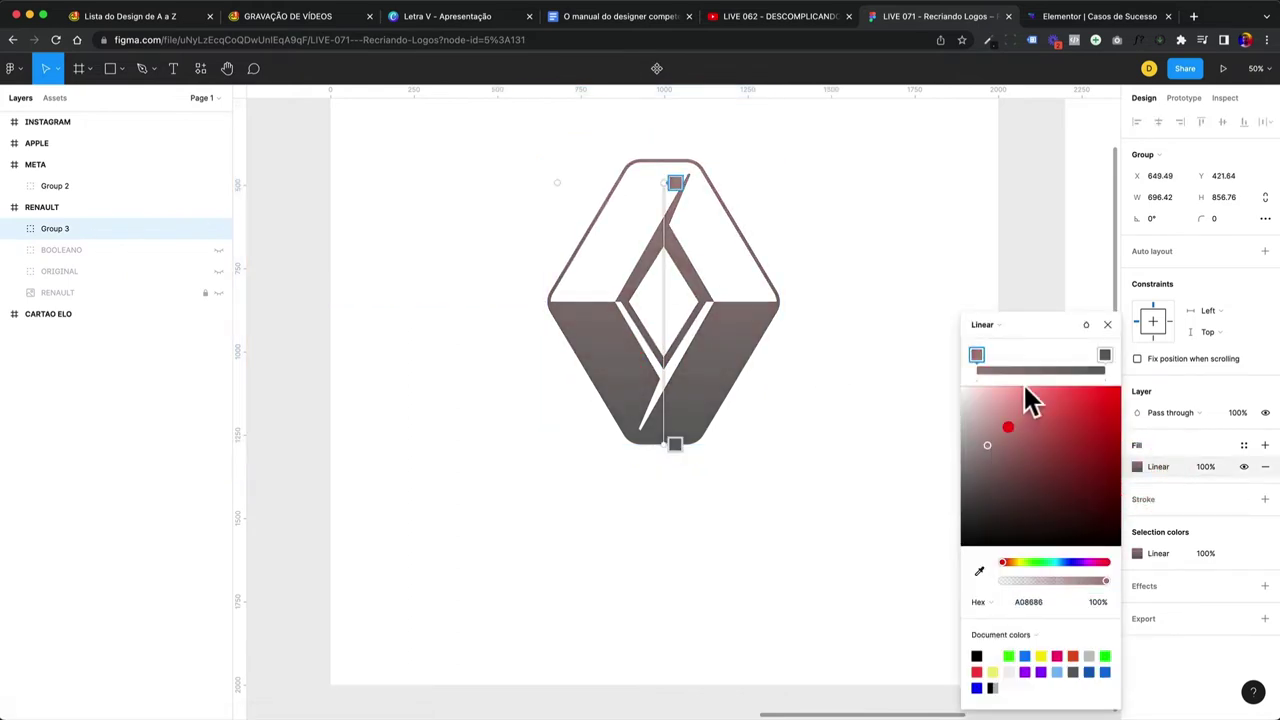
{"action": "left_click_drag", "start_coordinate": [1005, 490], "coordinate": [943, 557]}
{"action": "left_click", "coordinate": [1104, 355]}
{"action": "left_click", "coordinate": [1082, 434]}
{"action": "left_click_drag", "start_coordinate": [1097, 462], "coordinate": [1083, 444]}
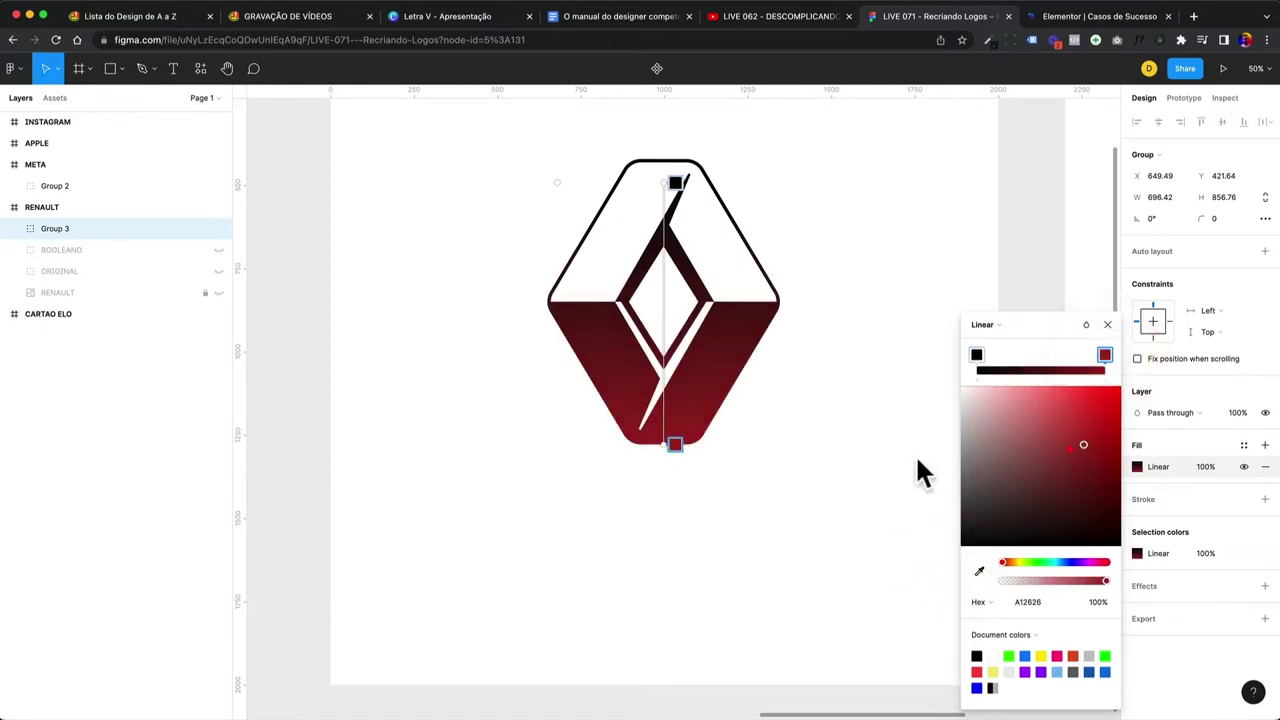
{"action": "left_click", "coordinate": [729, 451]}
{"action": "left_click", "coordinate": [667, 500]}
{"action": "scroll", "coordinate": [720, 518], "scroll_direction": "up", "scroll_amount": 3}
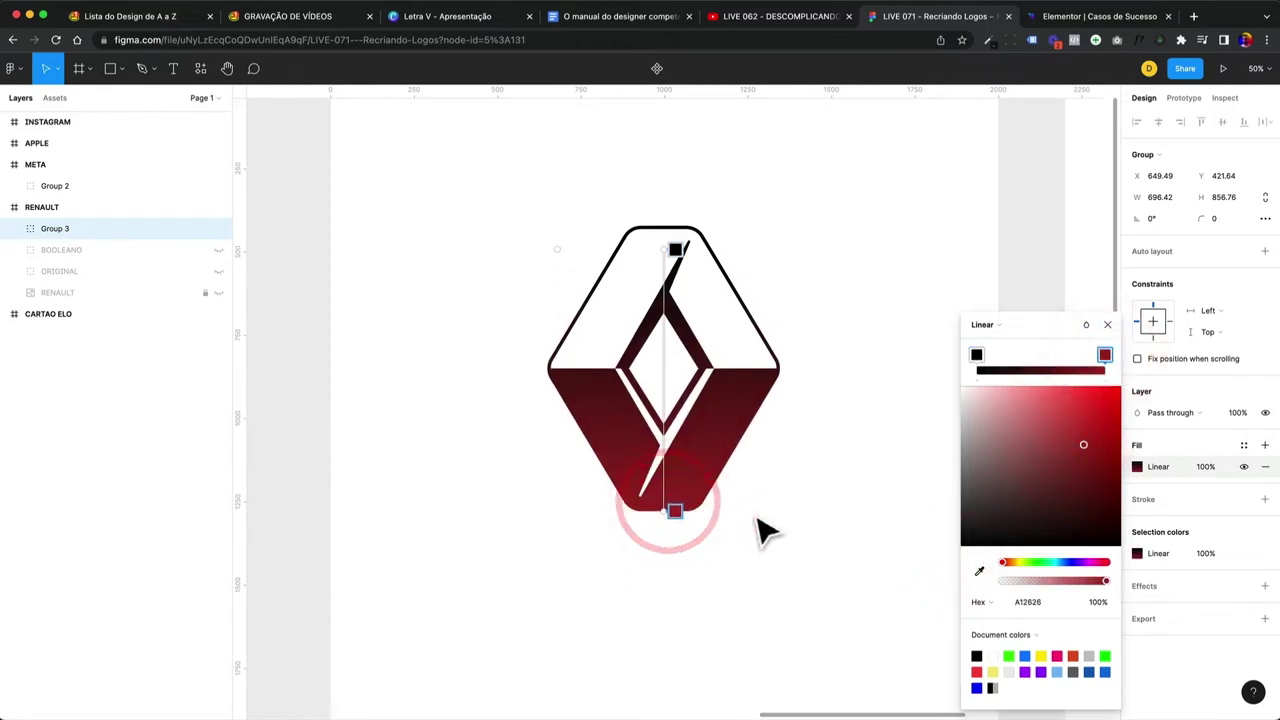
{"action": "left_click", "coordinate": [1107, 325]}
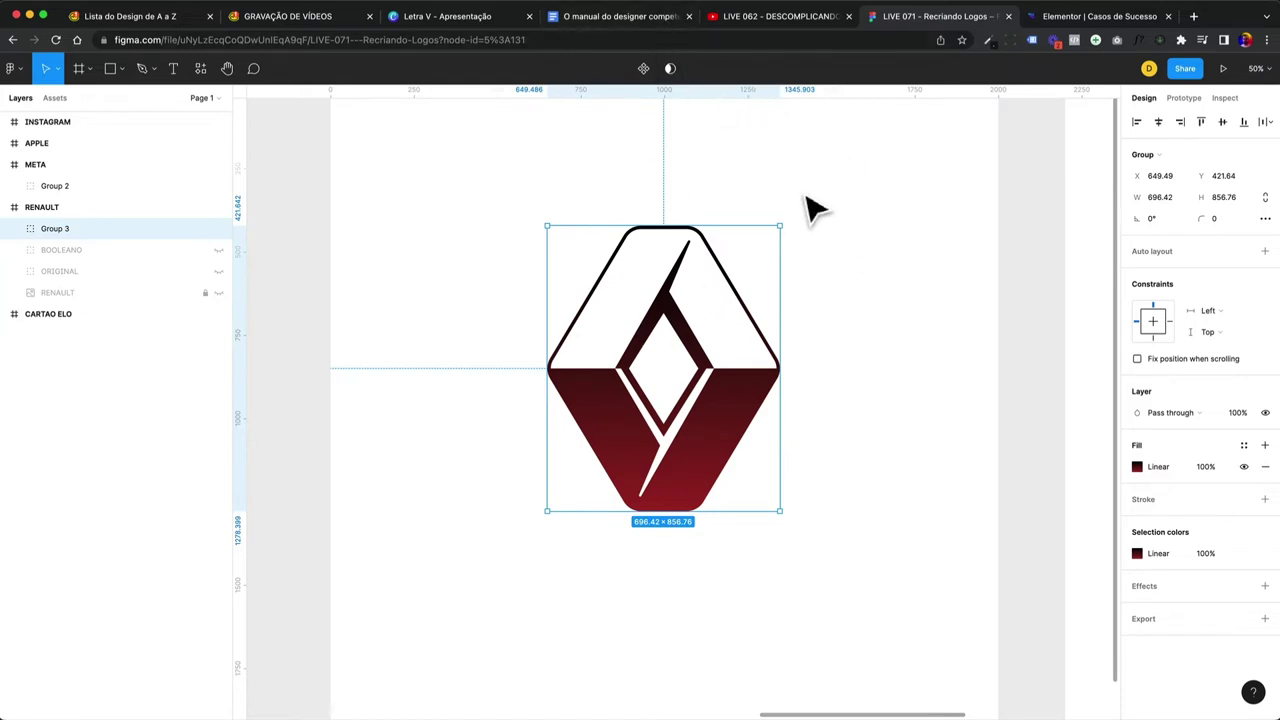
Open the Criativos Digitais Facebook group in a new tab and find the post asking for help vectorizing the gold AB logo.
{"action": "key", "text": "super+t"}
{"action": "type", "text": "fa"}
{"action": "key", "text": "Down"}
{"action": "key", "text": "Down"}
{"action": "key", "text": "Down"}
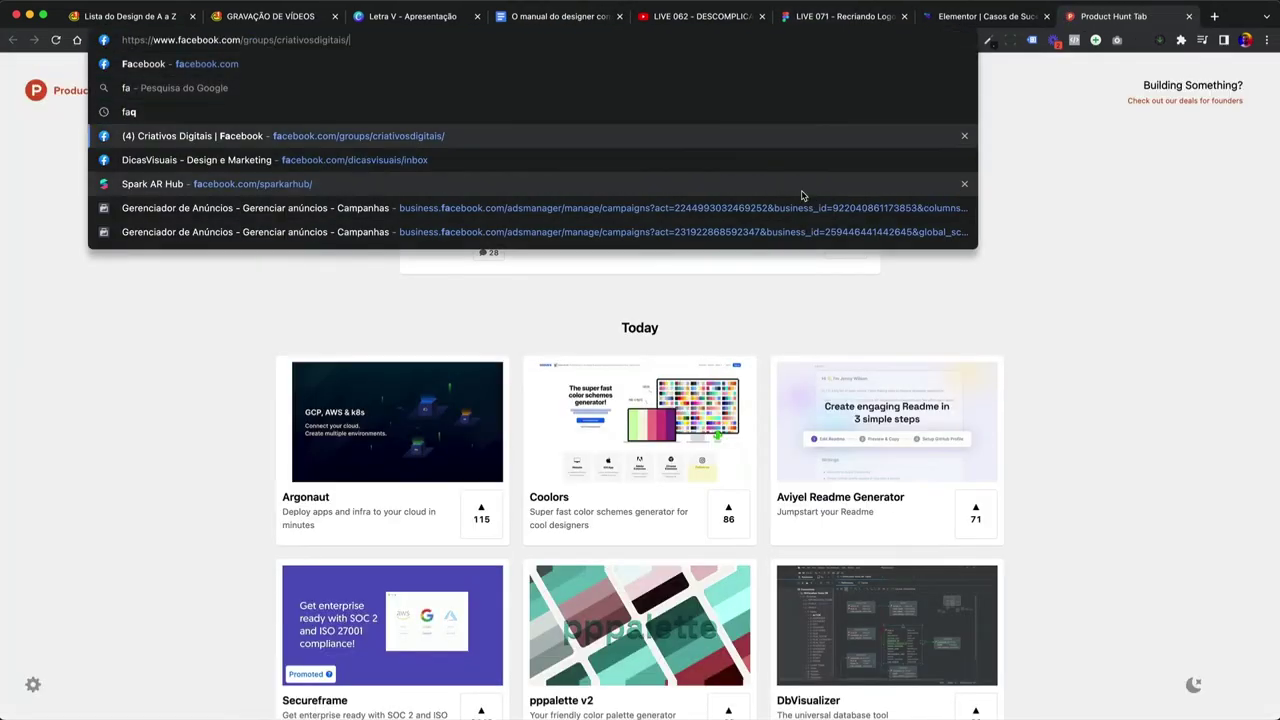
{"action": "key", "text": "Return"}
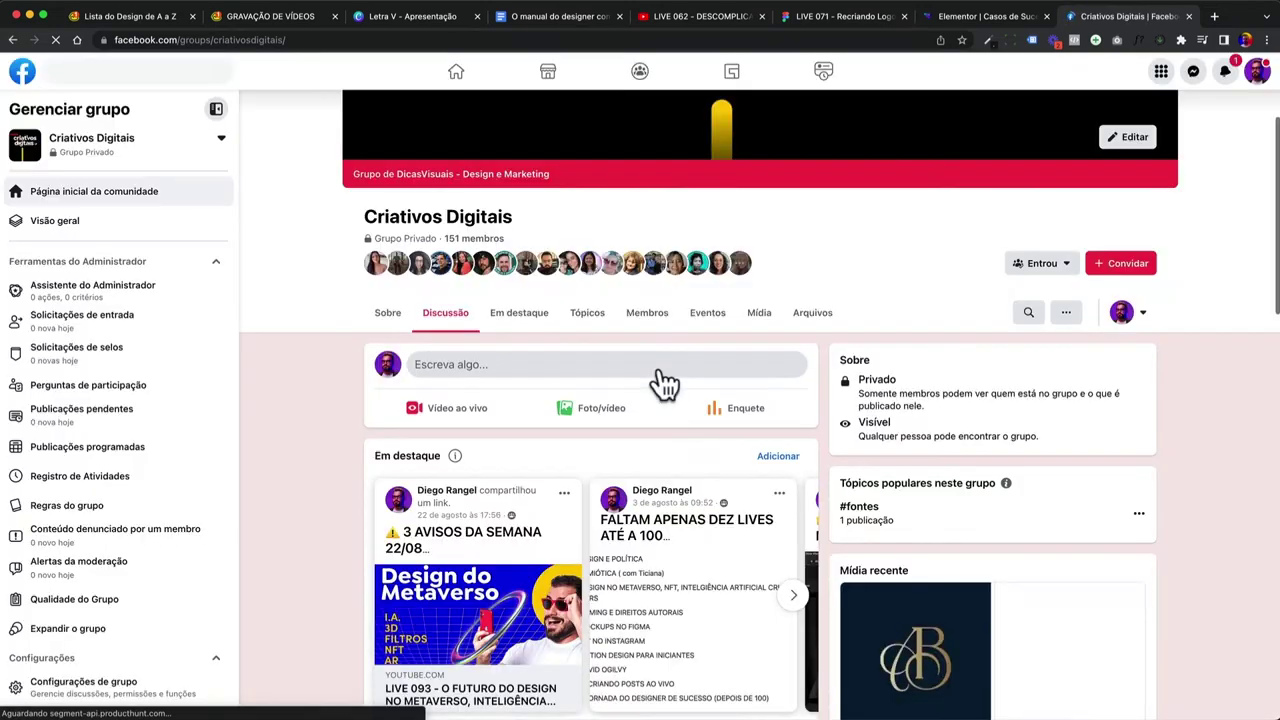
{"action": "scroll", "coordinate": [663, 380], "scroll_direction": "down", "scroll_amount": 5}
{"action": "scroll", "coordinate": [650, 395], "scroll_direction": "down", "scroll_amount": 3}
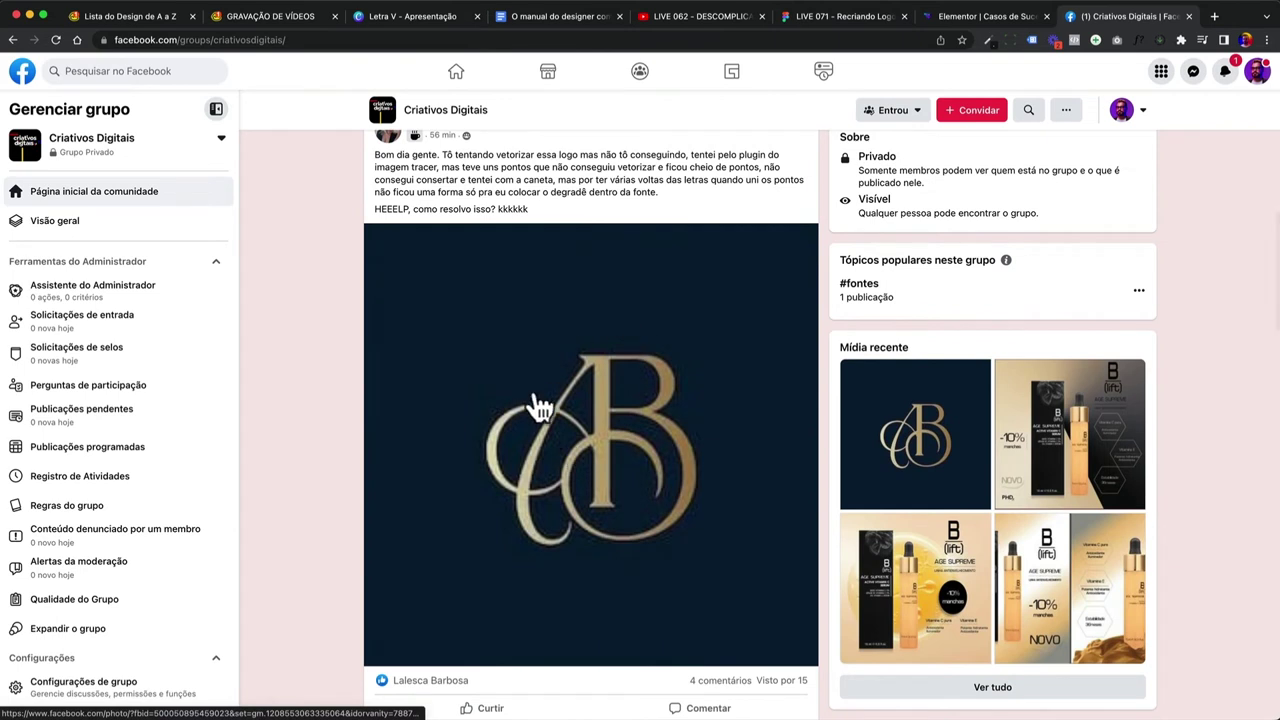
{"action": "scroll", "coordinate": [570, 515], "scroll_direction": "down", "scroll_amount": 1}
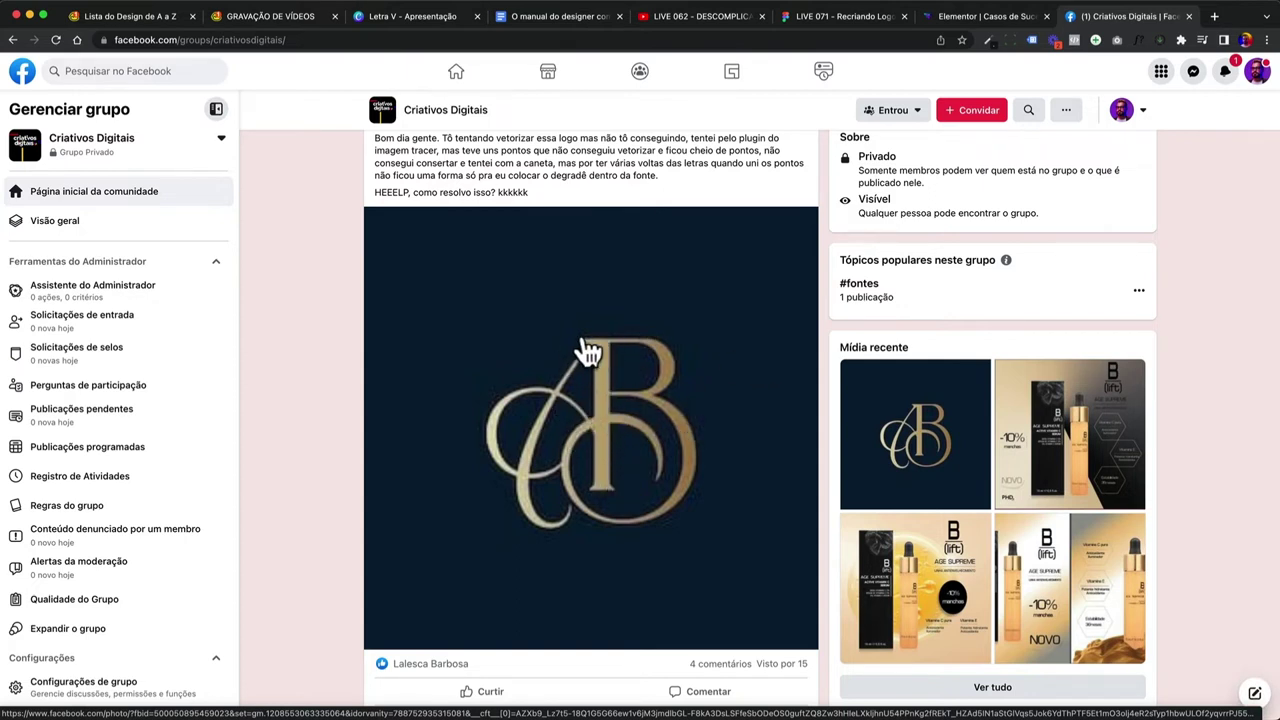
Switch to Photoshop and draw a loose curved path around the neon triangle logo with the Pen tool.
{"action": "key", "text": "super+Tab"}
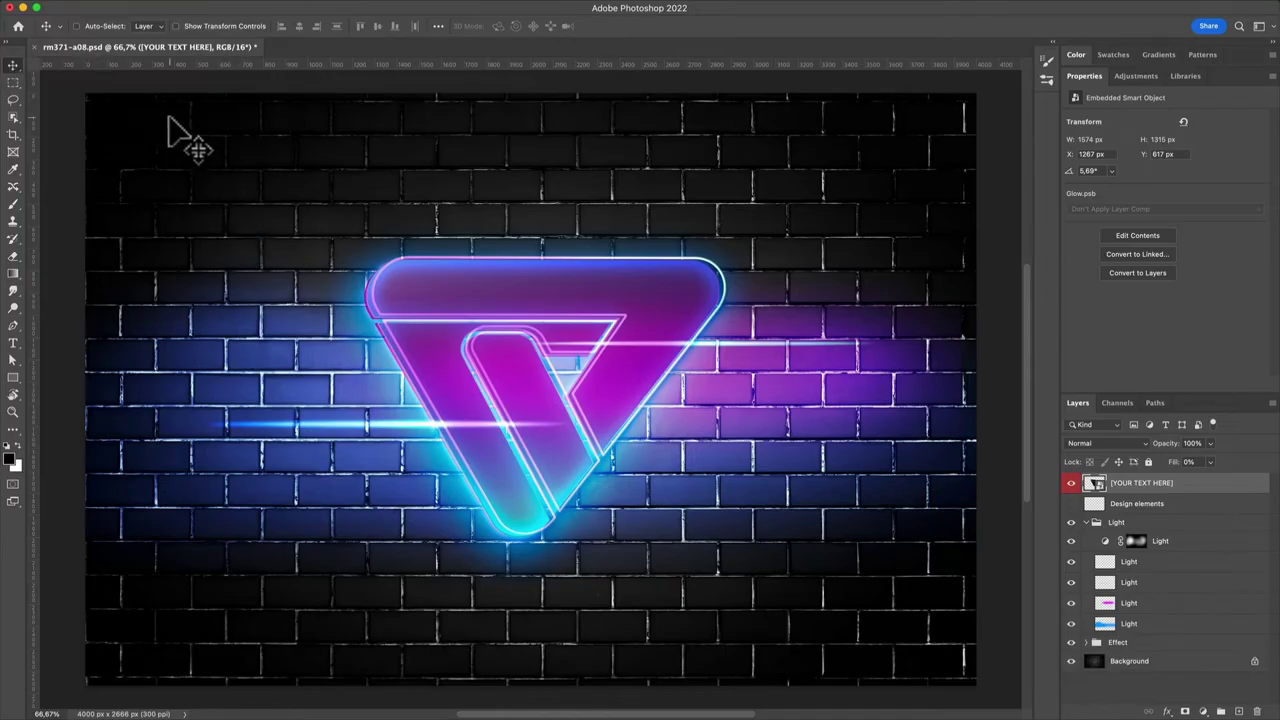
{"action": "left_click", "coordinate": [13, 325]}
{"action": "left_click", "coordinate": [468, 210]}
{"action": "left_click_drag", "start_coordinate": [571, 229], "coordinate": [703, 237]}
{"action": "left_click_drag", "start_coordinate": [757, 284], "coordinate": [734, 401]}
{"action": "left_click", "coordinate": [638, 508]}
{"action": "left_click_drag", "start_coordinate": [512, 572], "coordinate": [450, 550]}
{"action": "left_click", "coordinate": [354, 432]}
{"action": "left_click", "coordinate": [331, 342]}
{"action": "left_click_drag", "start_coordinate": [369, 229], "coordinate": [504, 236]}
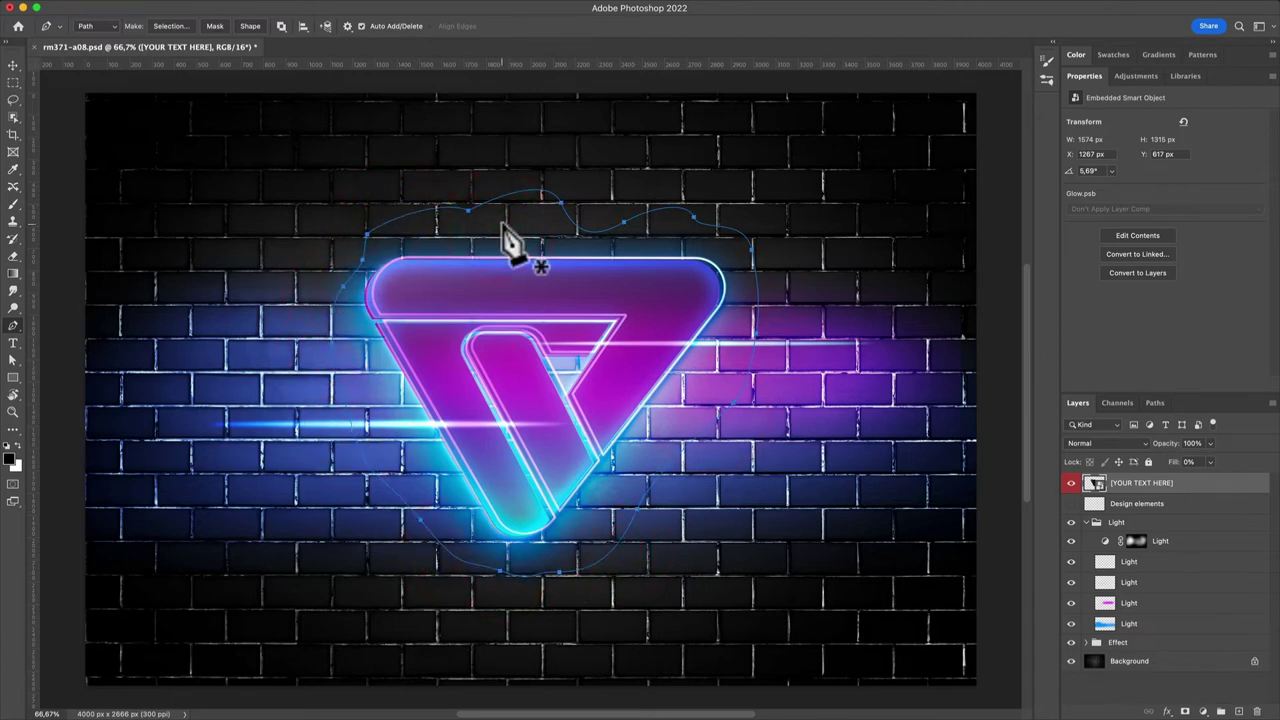
Reshape the upper edge of the path by moving its anchor points and handles, and return to the Move tool.
{"action": "key", "text": "a"}
{"action": "left_click_drag", "start_coordinate": [469, 213], "coordinate": [573, 214]}
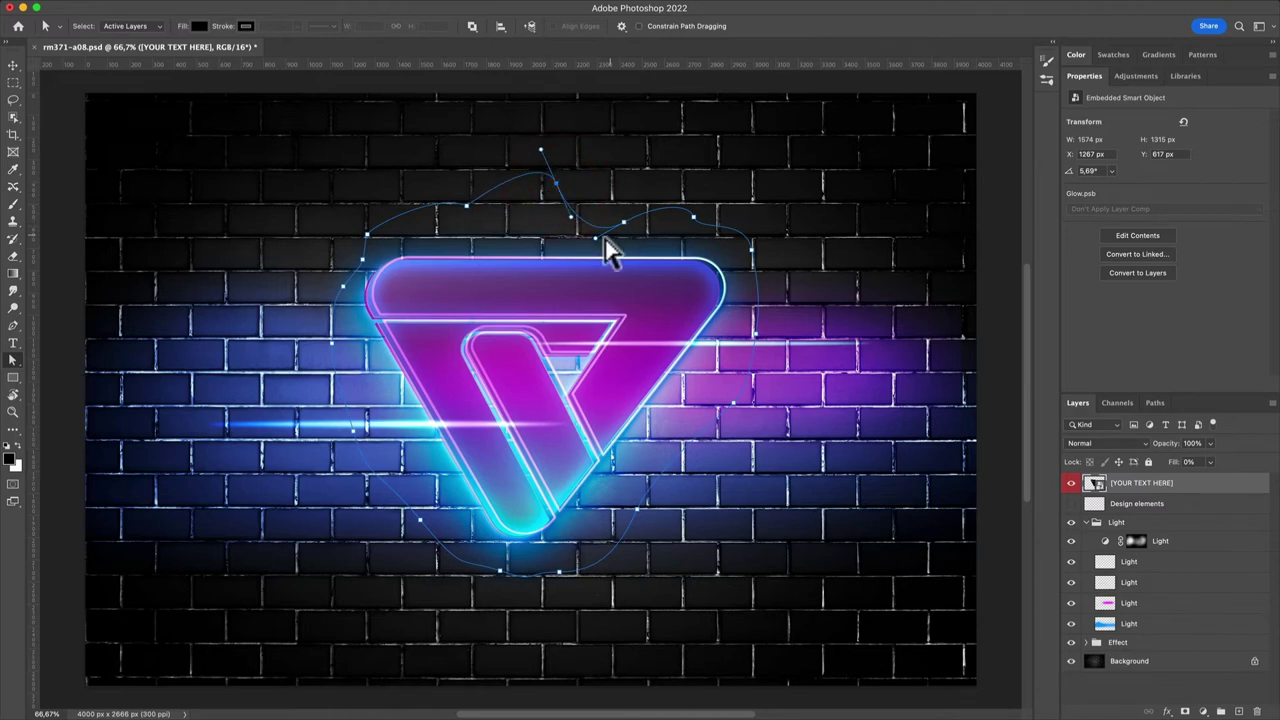
{"action": "left_click_drag", "start_coordinate": [623, 220], "coordinate": [590, 191]}
{"action": "left_click", "coordinate": [594, 225]}
{"action": "key", "text": "v"}
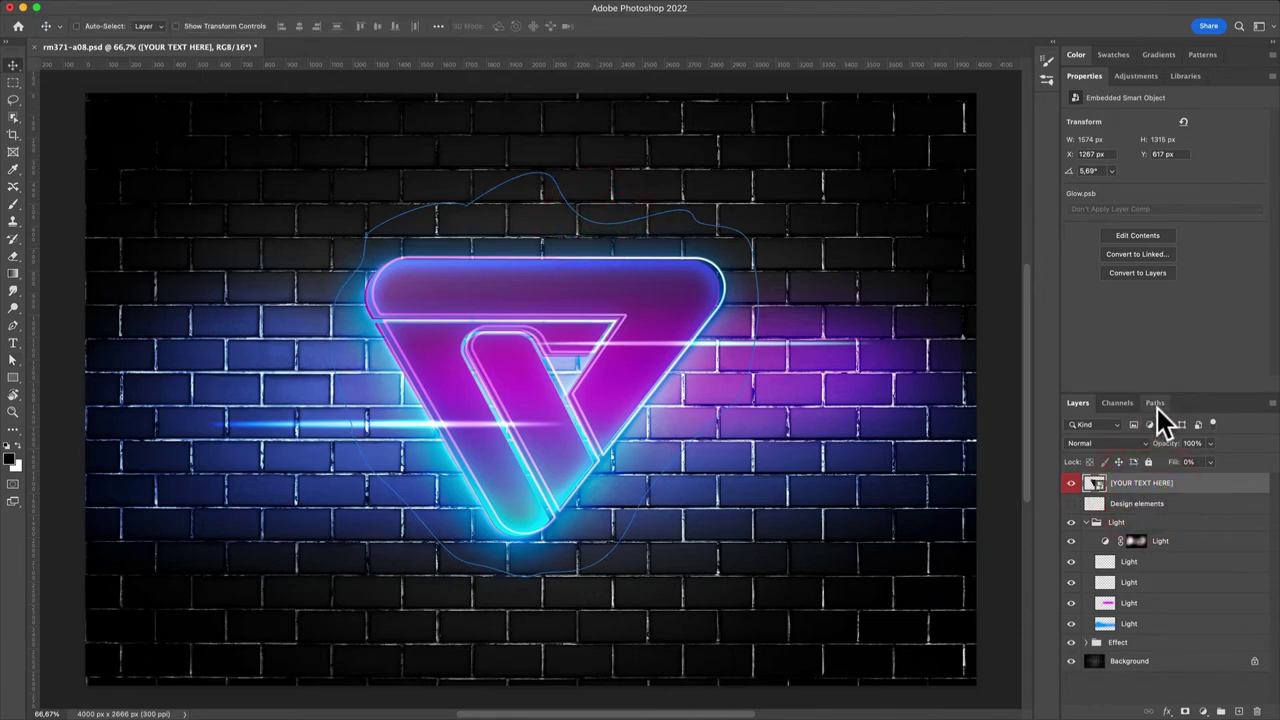
Try to delete the Work Path drawn around the neon logo.
{"action": "left_click", "coordinate": [1156, 404]}
{"action": "left_click", "coordinate": [1082, 403]}
{"action": "left_click", "coordinate": [1153, 403]}
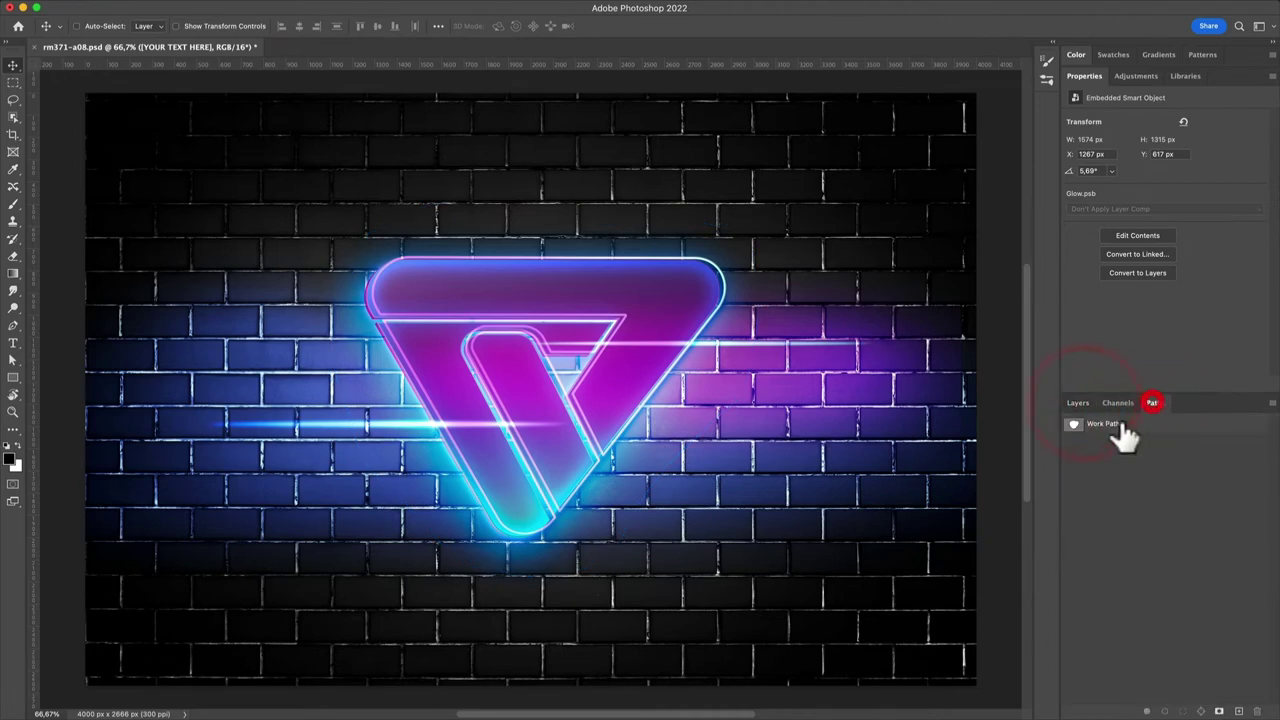
{"action": "left_click", "coordinate": [1122, 425]}
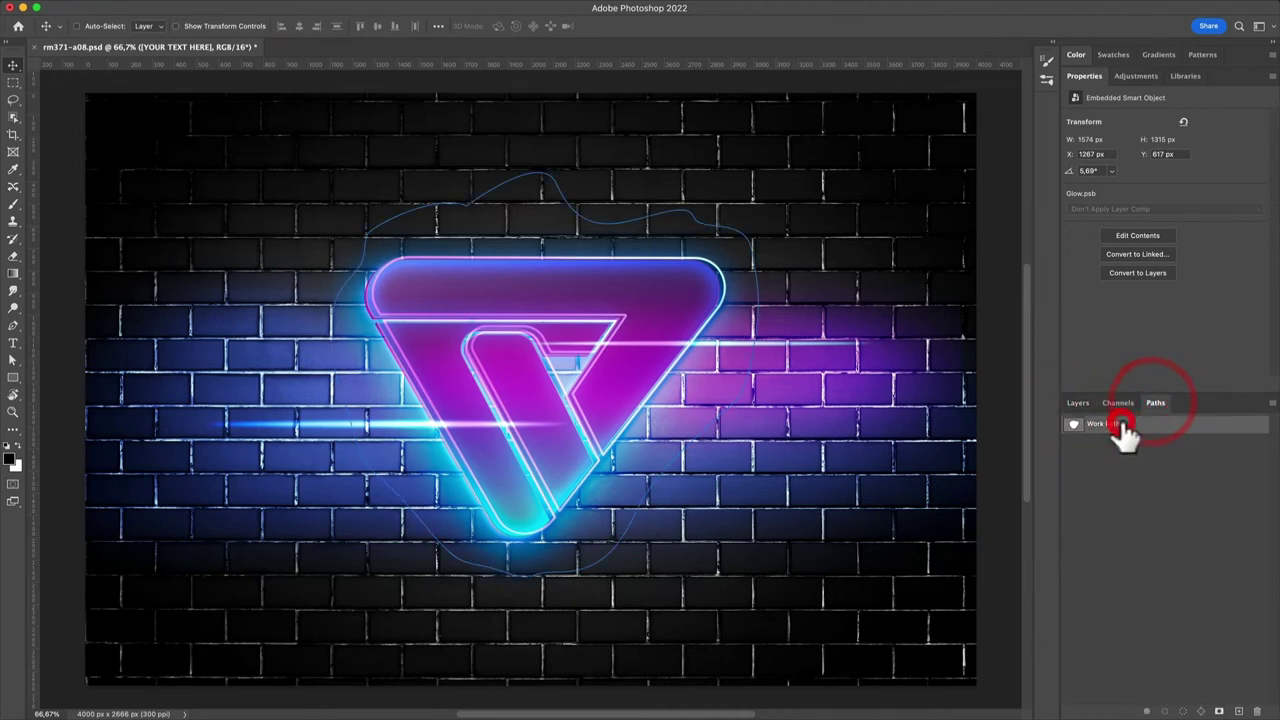
{"action": "left_click", "coordinate": [1258, 711]}
{"action": "left_click", "coordinate": [688, 205]}
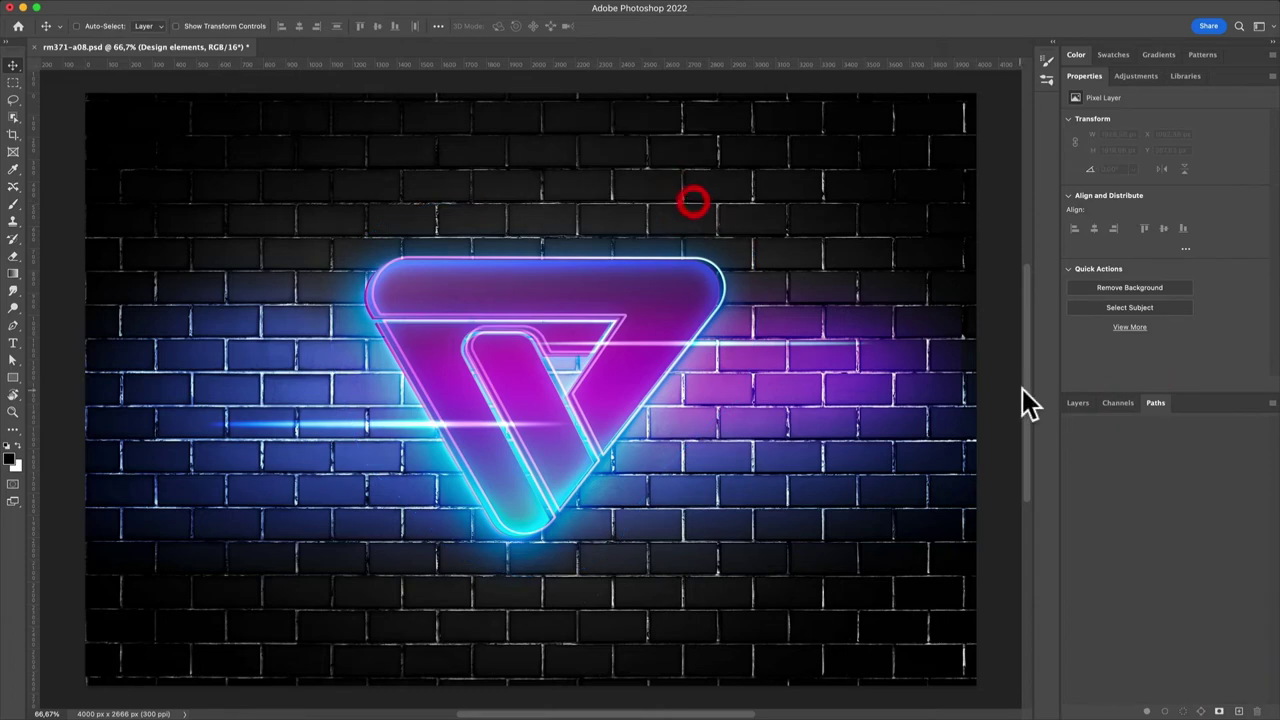
{"action": "left_click", "coordinate": [1078, 403]}
{"action": "left_click", "coordinate": [1104, 503], "text": "ctrl"}
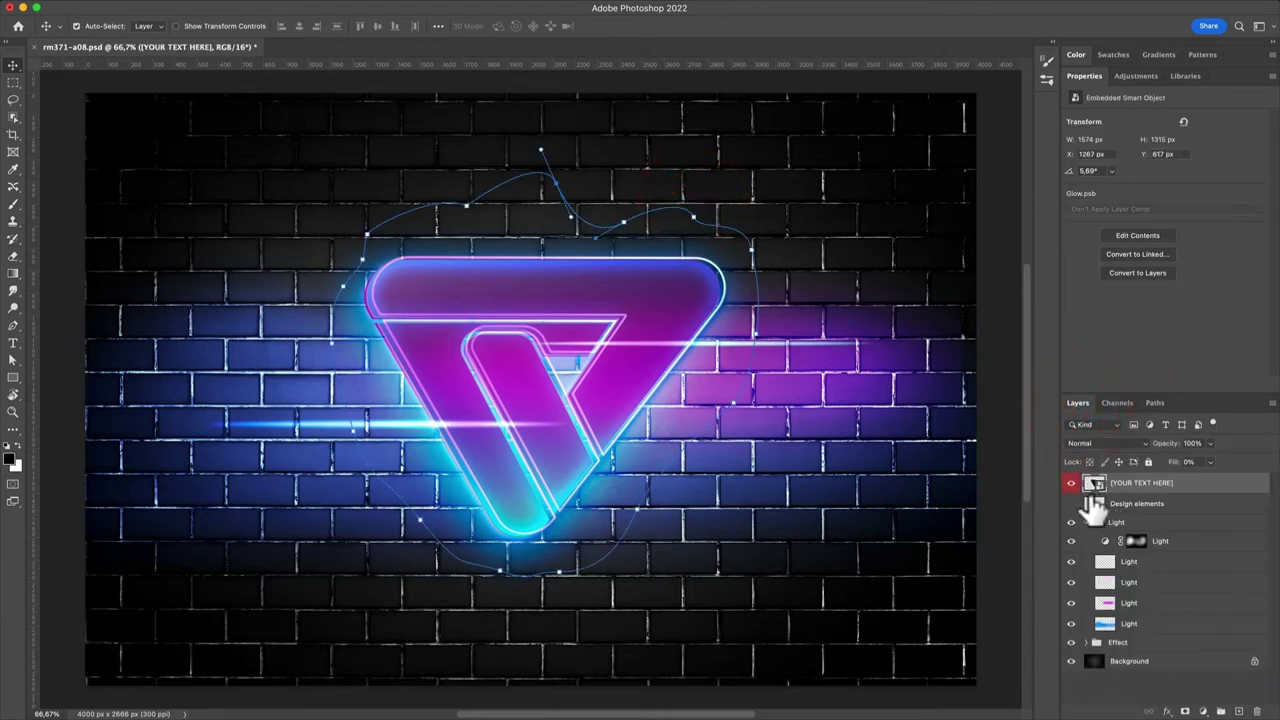
Delete the Work Path around the neon logo and return to the layer list.
{"action": "left_click", "coordinate": [1153, 403]}
{"action": "left_click", "coordinate": [1109, 423]}
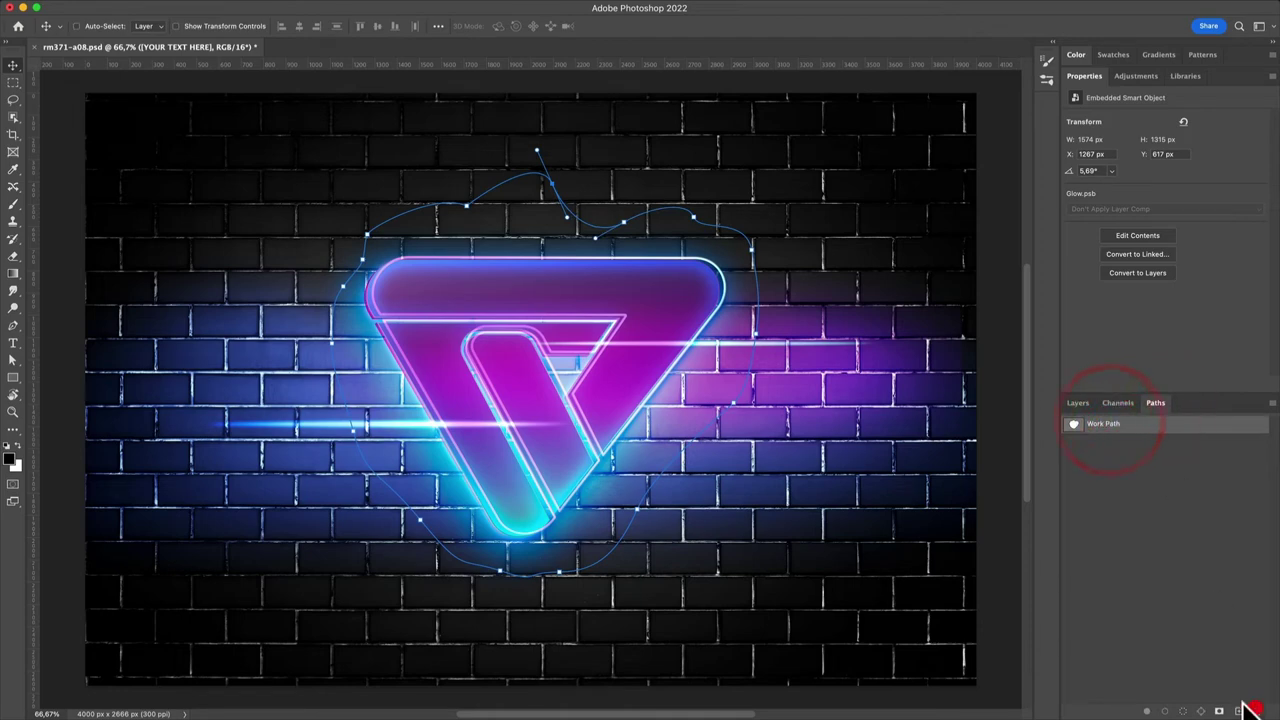
{"action": "left_click", "coordinate": [1256, 710]}
{"action": "left_click", "coordinate": [683, 207]}
{"action": "left_click", "coordinate": [1077, 403]}
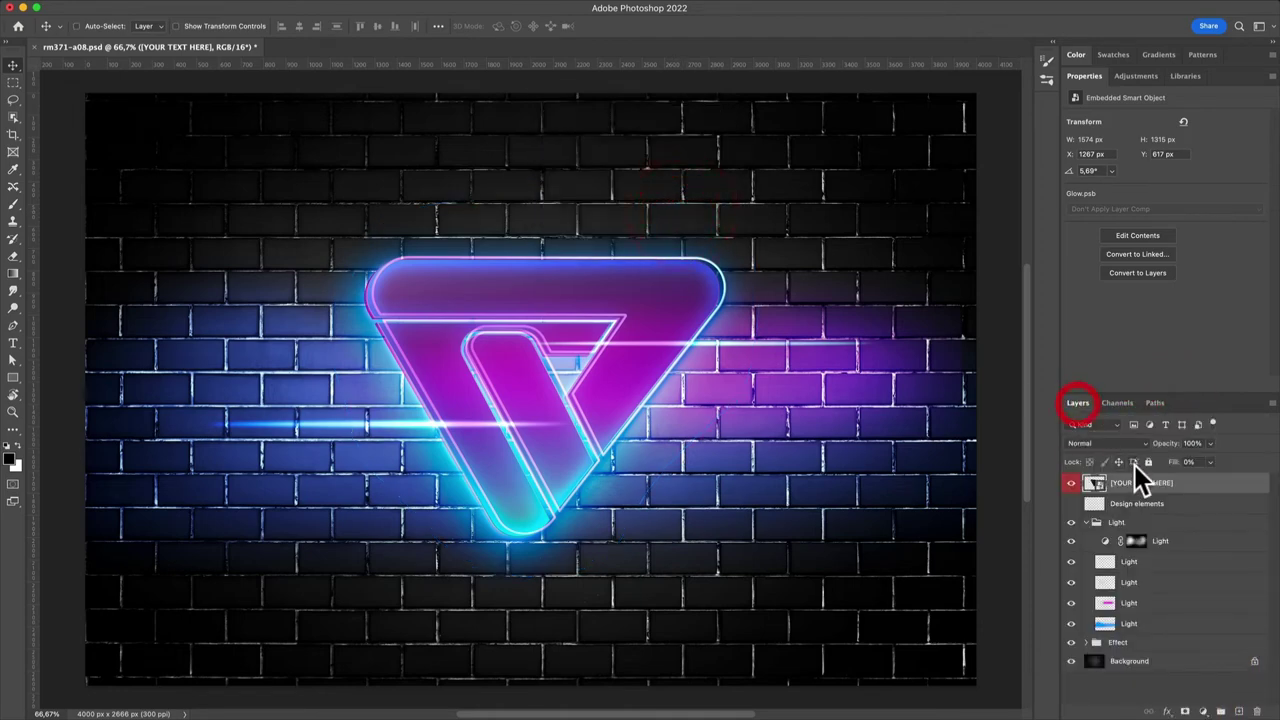
Open the contents of the [YOUR TEXT HERE] smart object for editing.
{"action": "left_click", "coordinate": [1141, 490]}
{"action": "double_click", "coordinate": [1093, 484]}
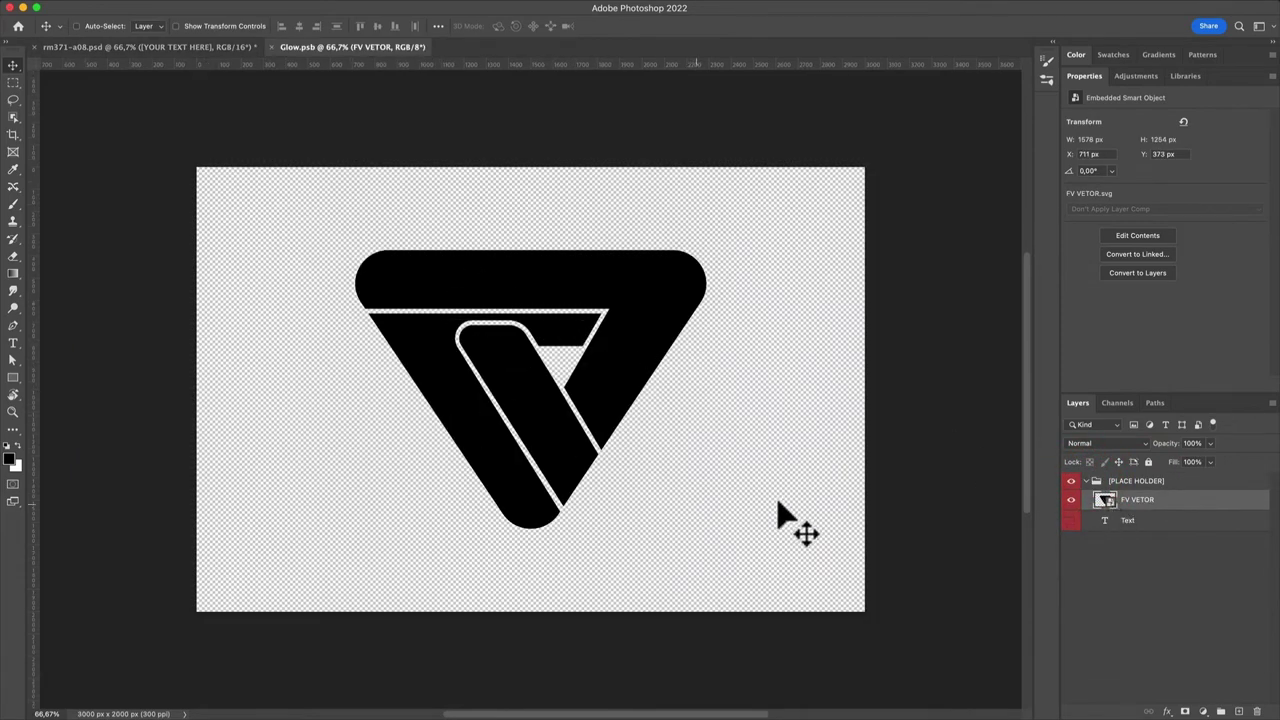
Show the Text layer in place of the FV VETOR logo layer, and reposition the FILTRO text on the canvas.
{"action": "left_click", "coordinate": [1071, 499]}
{"action": "left_click", "coordinate": [1071, 520]}
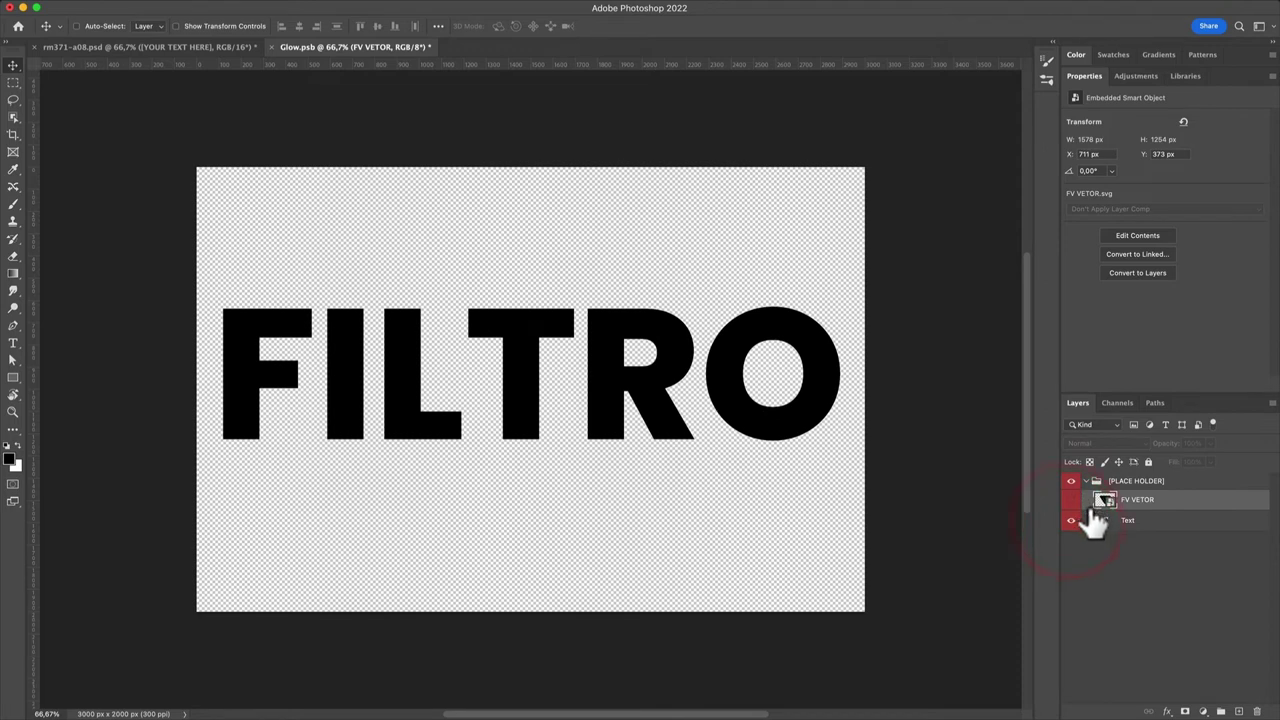
{"action": "left_click", "coordinate": [1114, 520]}
{"action": "left_click", "coordinate": [537, 394]}
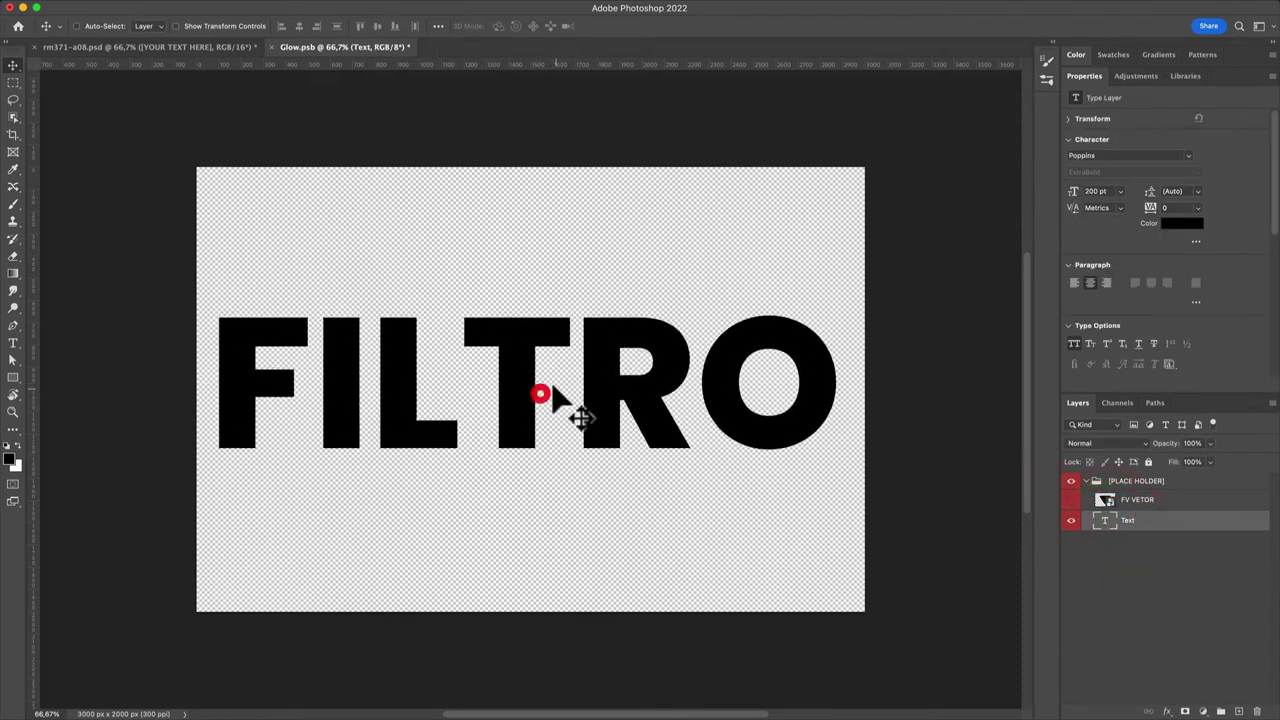
{"action": "left_click_drag", "start_coordinate": [503, 380], "coordinate": [474, 366]}
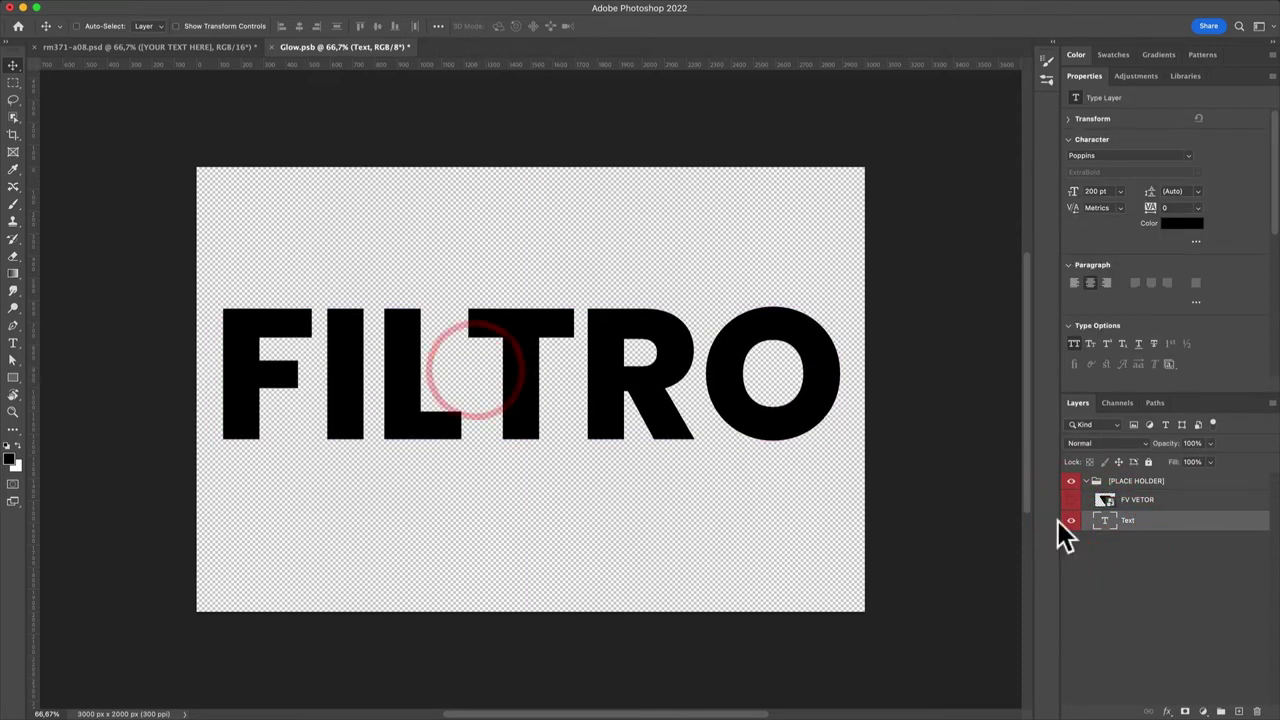
Convert the FILTRO text layer to a shape and raise the top edge of the letter T by its anchor points.
{"action": "right_click", "coordinate": [1142, 519]}
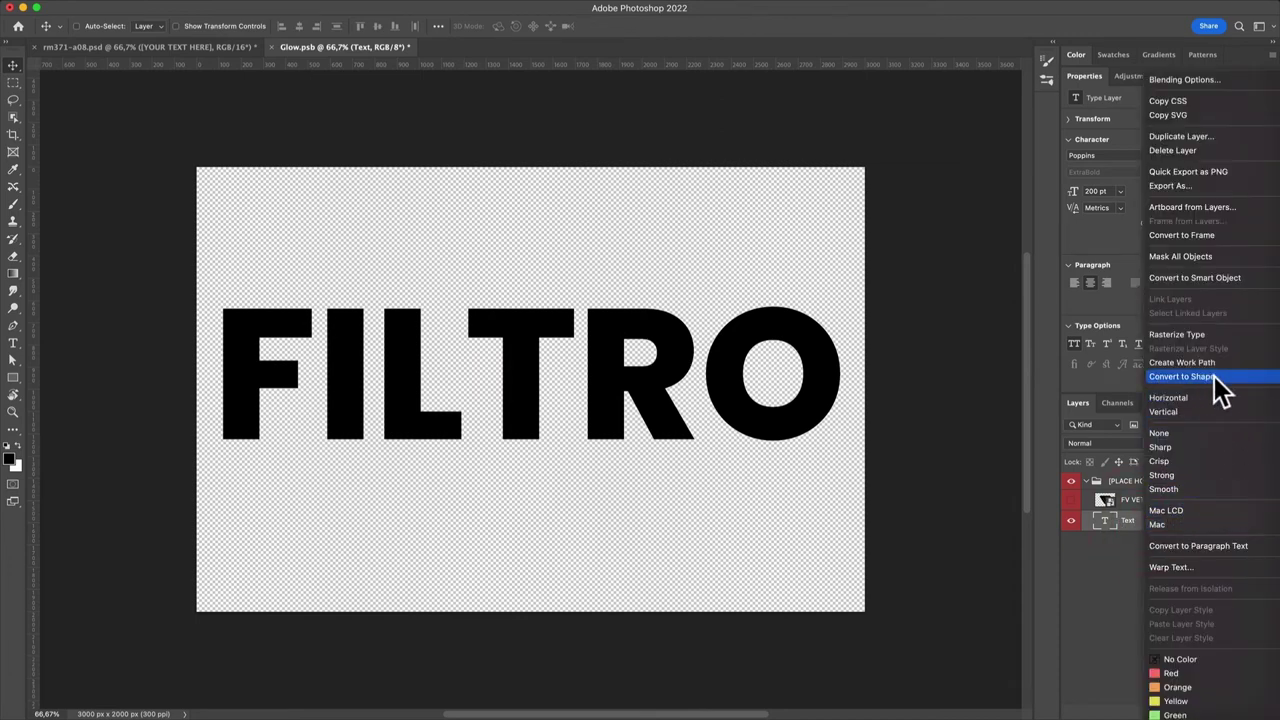
{"action": "left_click", "coordinate": [1182, 376]}
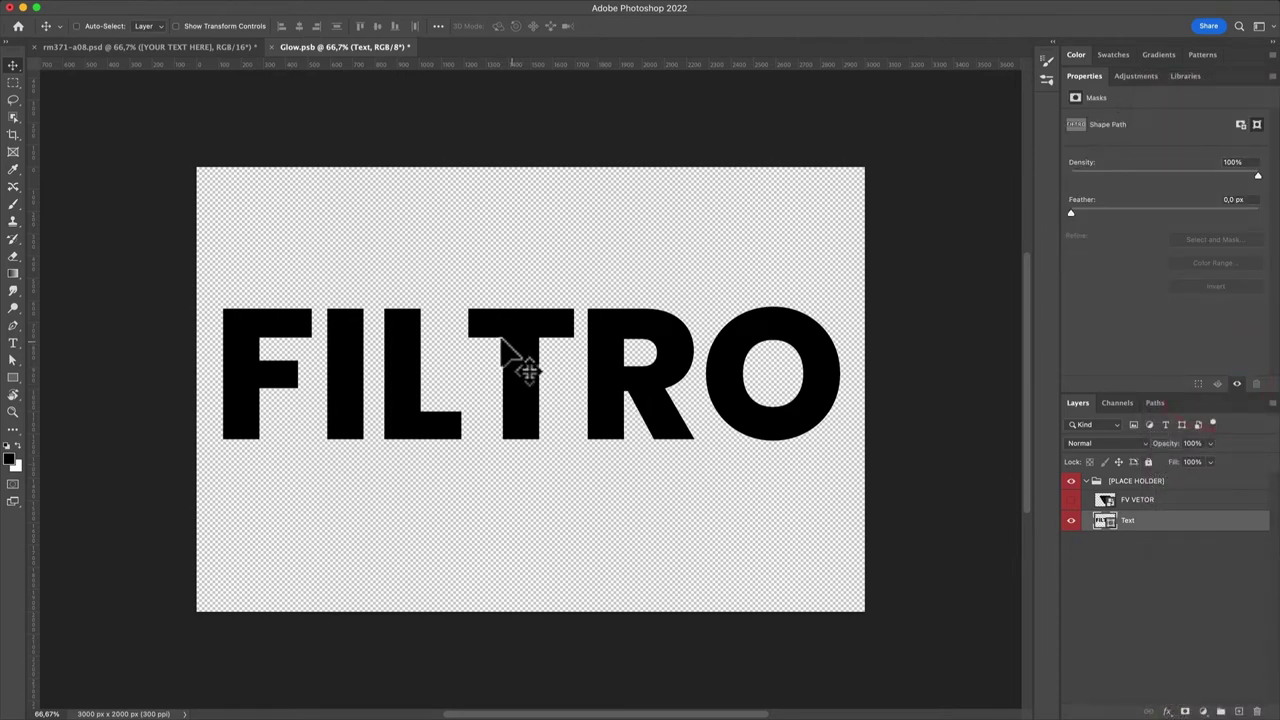
{"action": "key", "text": "a"}
{"action": "left_click_drag", "start_coordinate": [573, 313], "coordinate": [575, 285]}
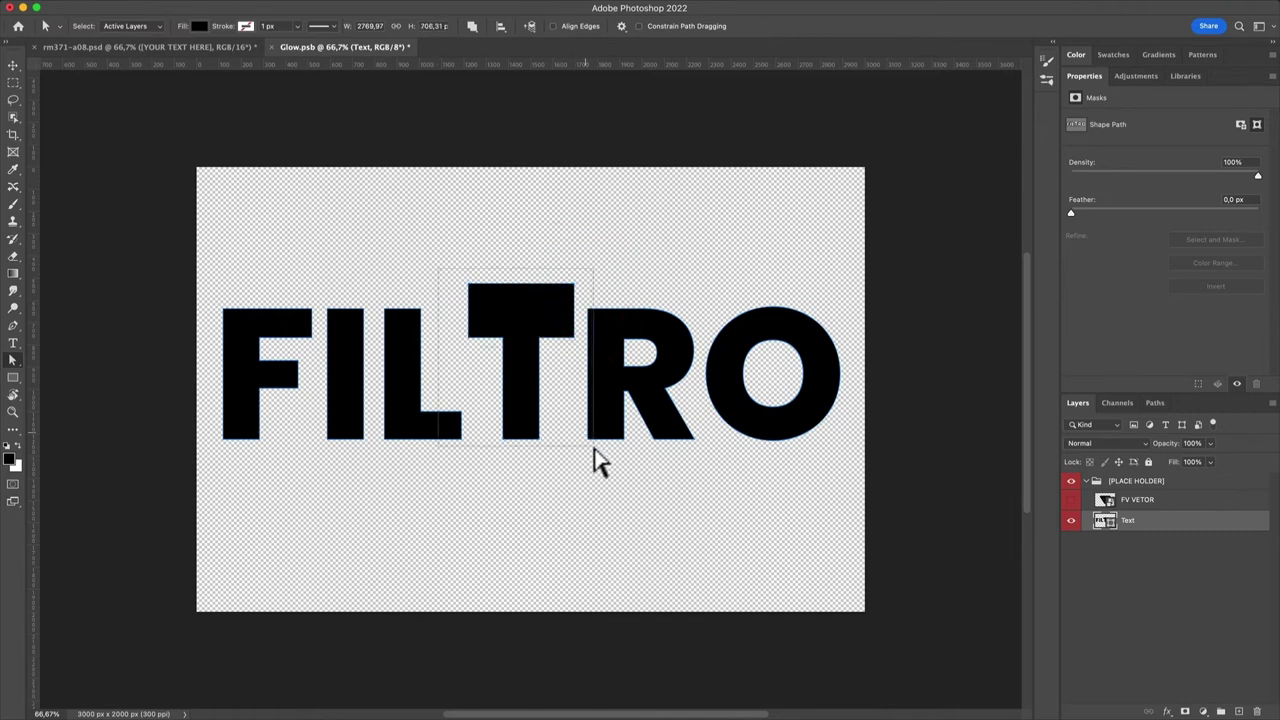
Shift the T's left-side anchor points and the adjoining L foot about 111 px left, and save and close Glow.psb.
{"action": "left_click", "coordinate": [563, 447]}
{"action": "left_click_drag", "start_coordinate": [539, 441], "coordinate": [520, 437]}
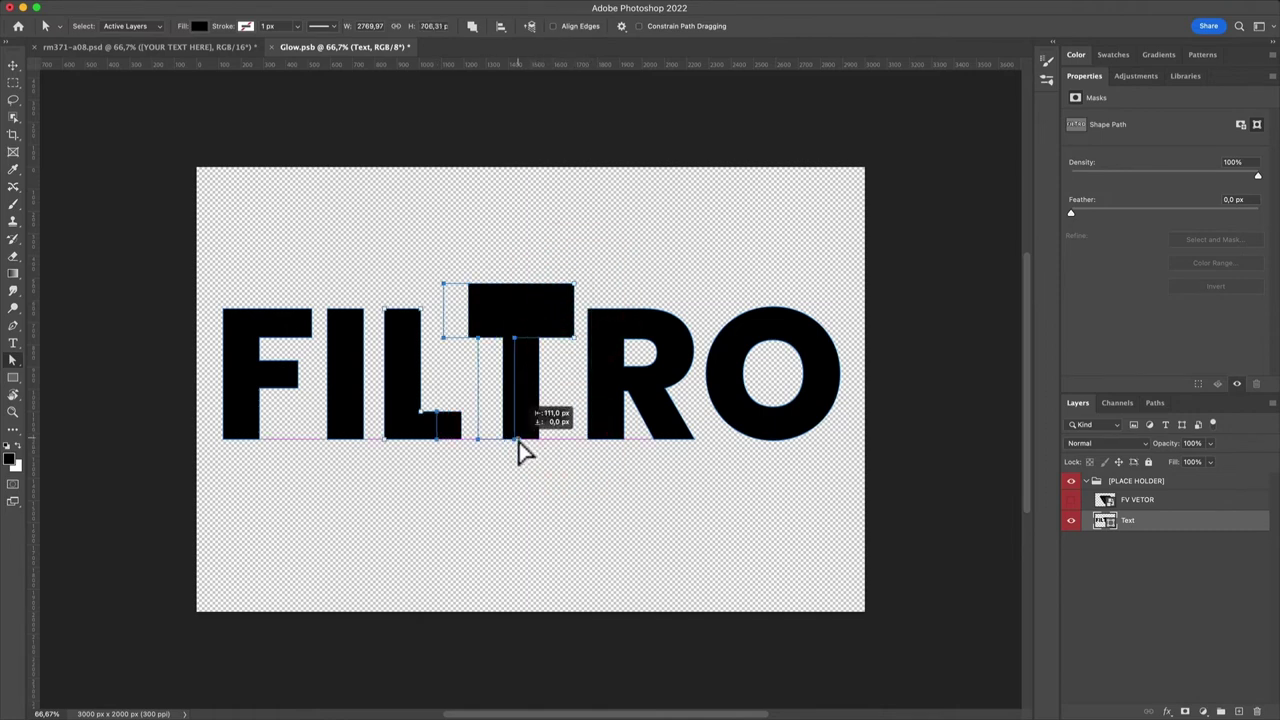
{"action": "left_click", "coordinate": [516, 437]}
{"action": "left_click", "coordinate": [586, 468]}
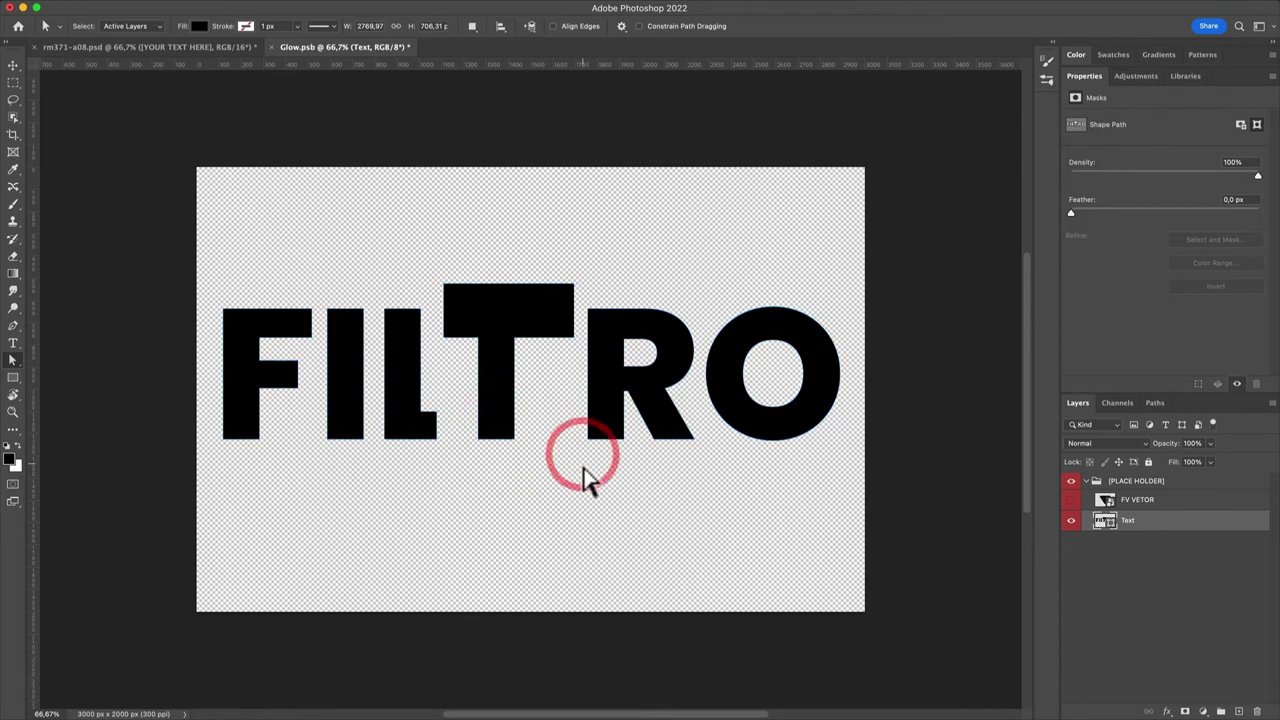
{"action": "left_click", "coordinate": [273, 47]}
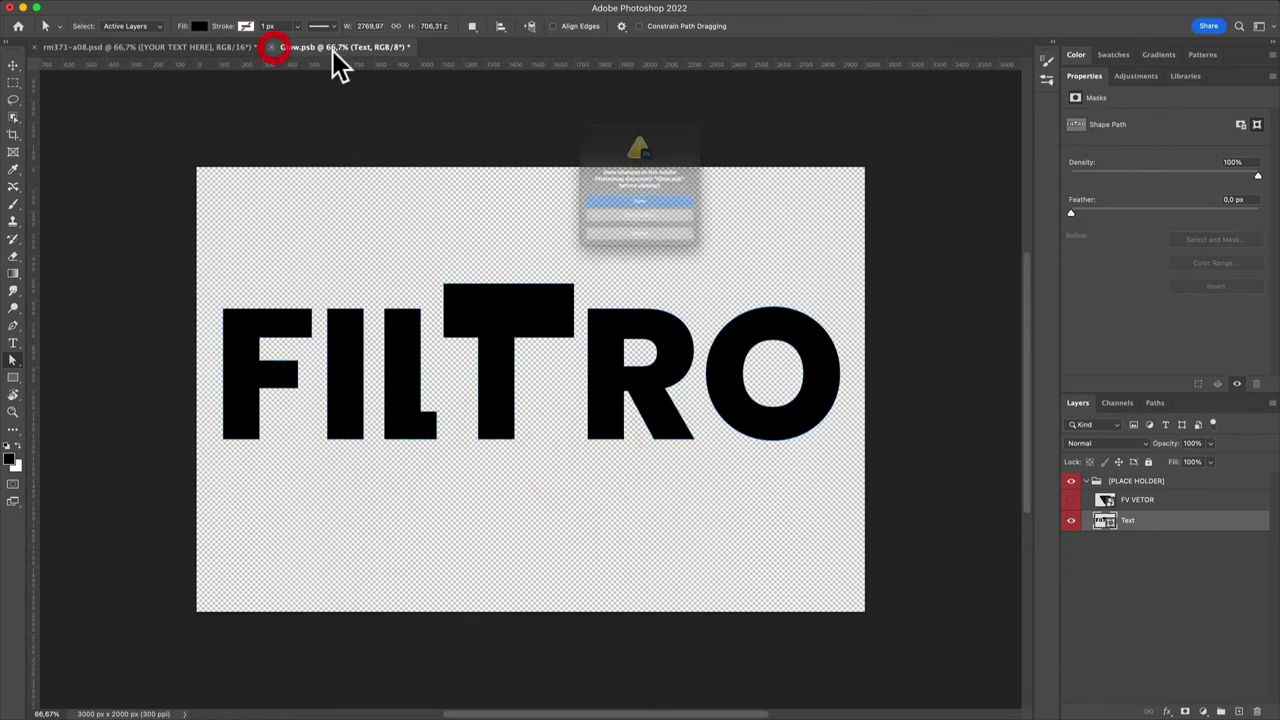
{"action": "left_click", "coordinate": [590, 210]}
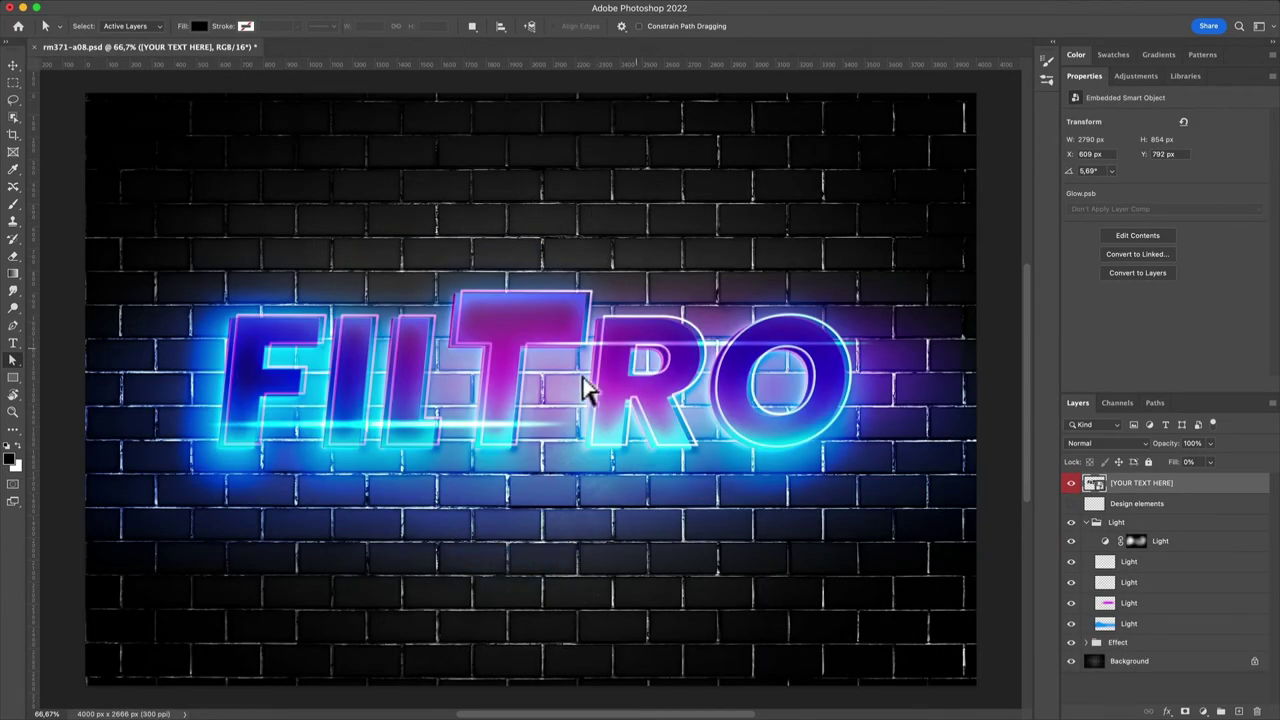
Switch to the Letra V presentation in the browser and highlight the term V-Height.
{"action": "key", "text": "super+Tab"}
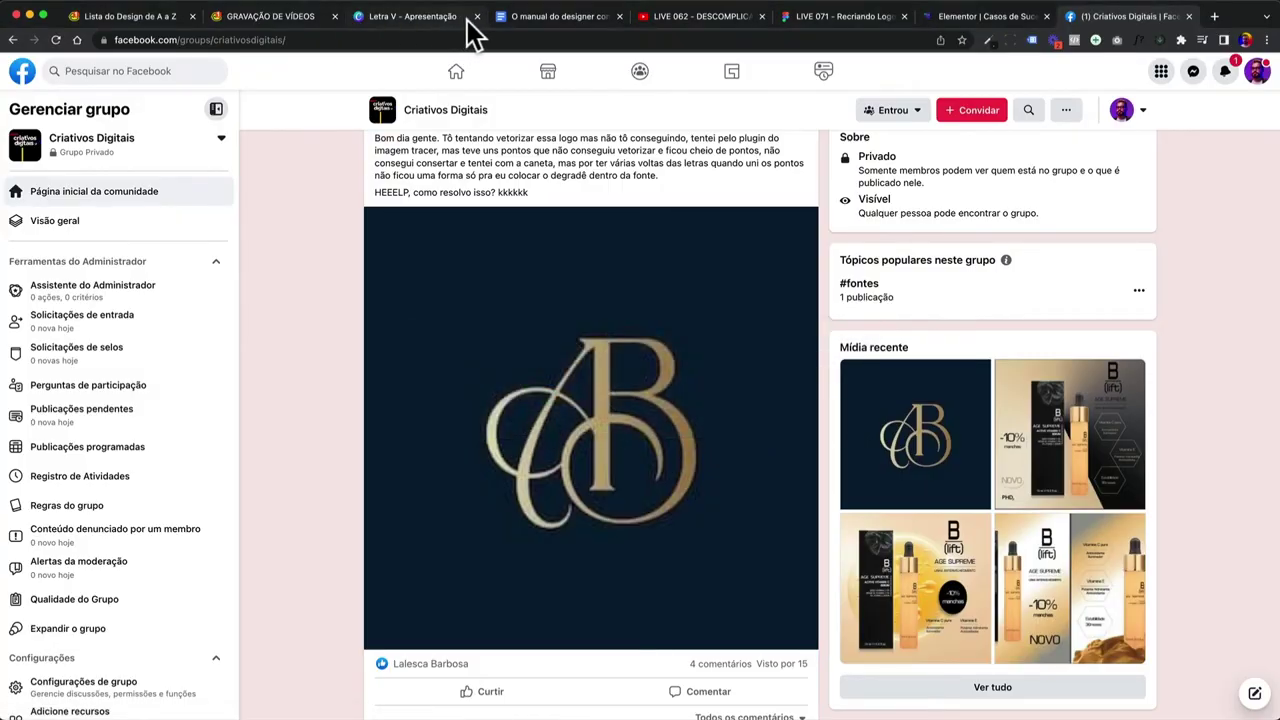
{"action": "left_click", "coordinate": [464, 24]}
{"action": "scroll", "coordinate": [665, 500], "scroll_direction": "down", "scroll_amount": 1}
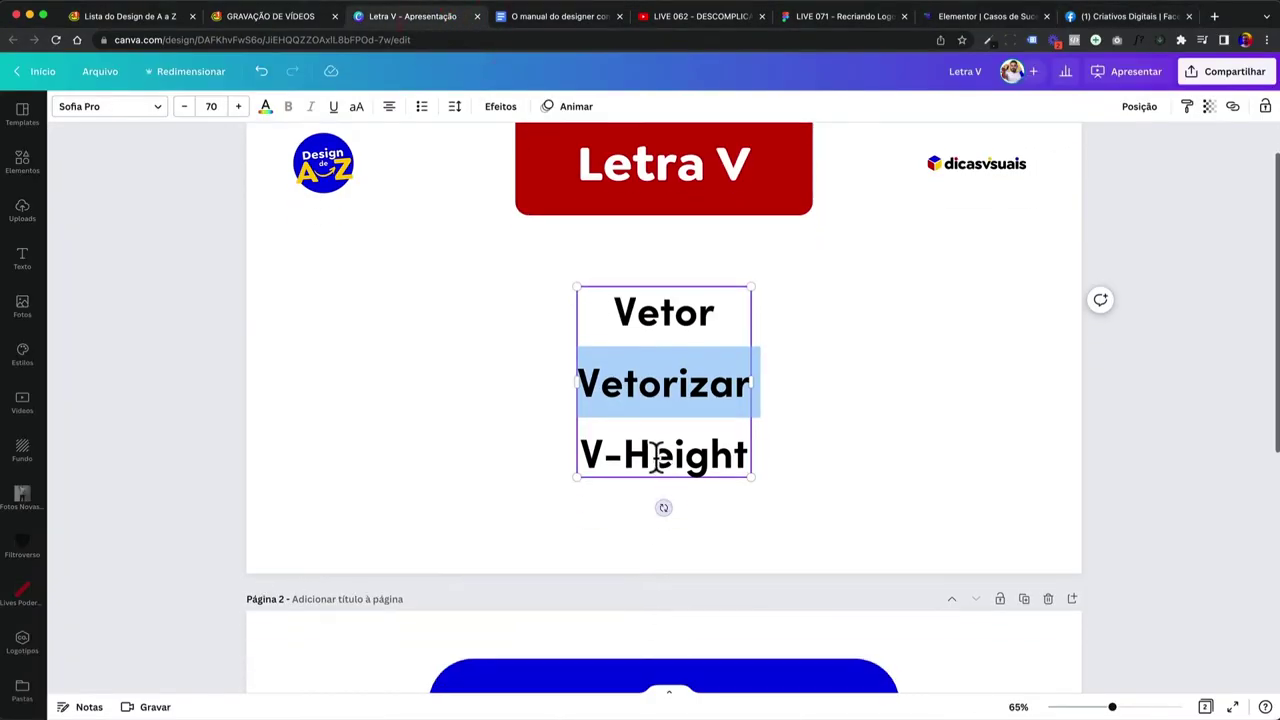
{"action": "triple_click", "coordinate": [657, 453]}
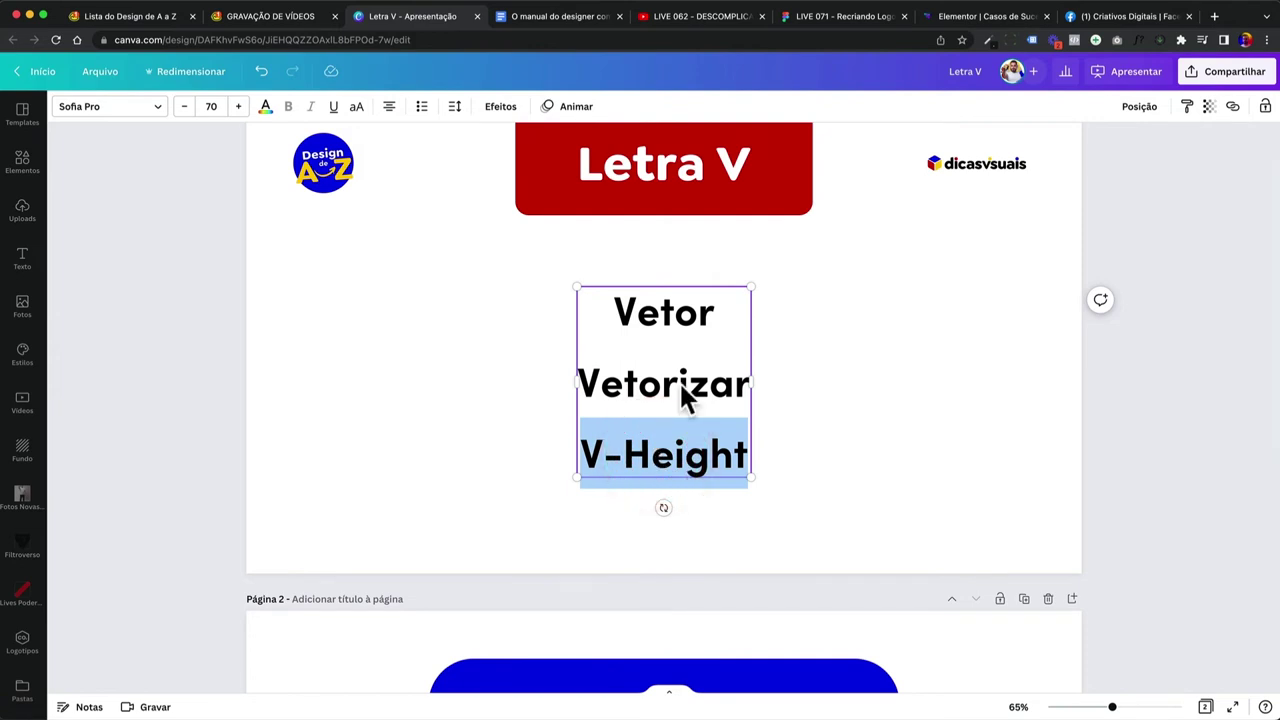
Open the Casos de Sucesso page in the Elementor editor and look through it from header to footer.
{"action": "left_click", "coordinate": [957, 20]}
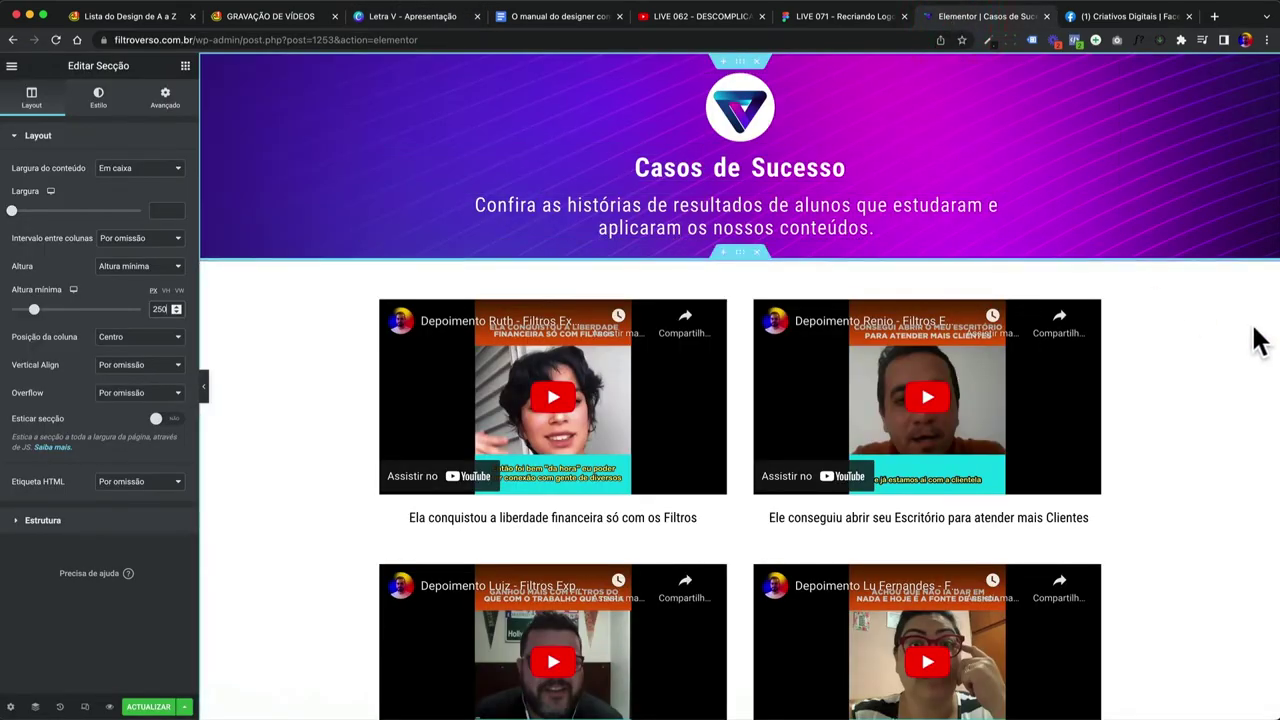
{"action": "scroll", "coordinate": [1110, 455], "scroll_direction": "down", "scroll_amount": 20}
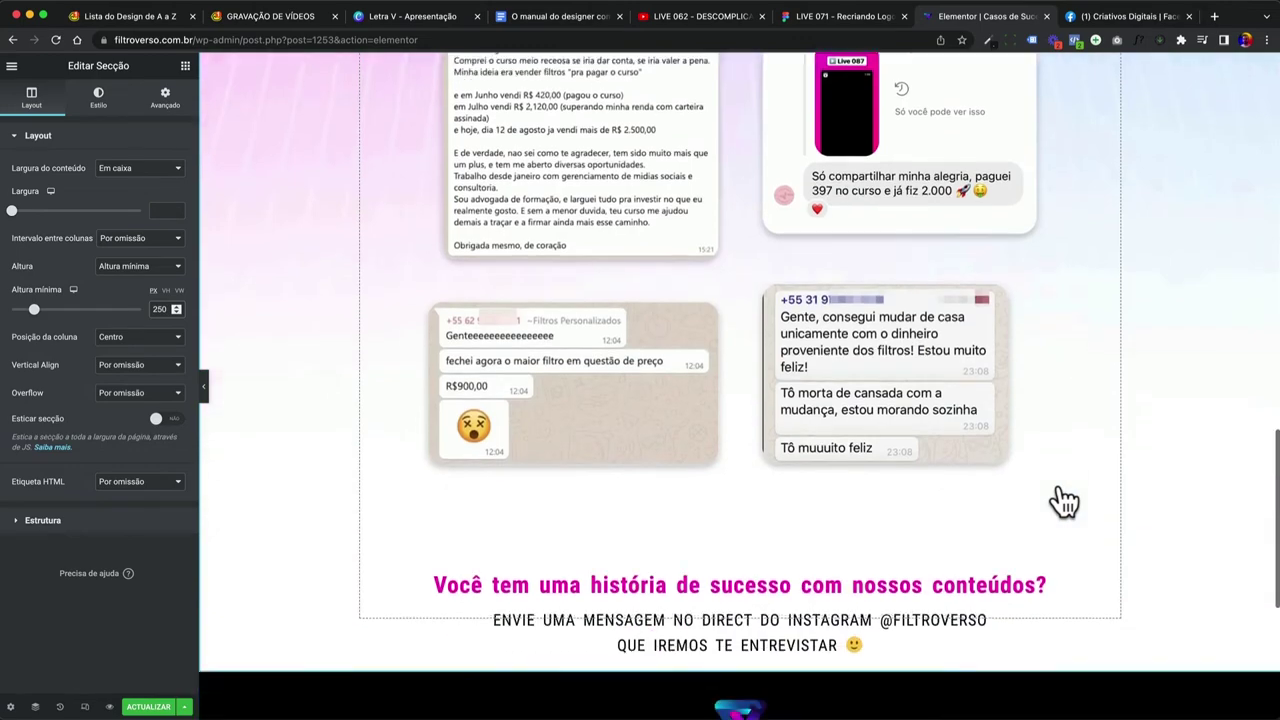
{"action": "scroll", "coordinate": [1065, 502], "scroll_direction": "up", "scroll_amount": 1}
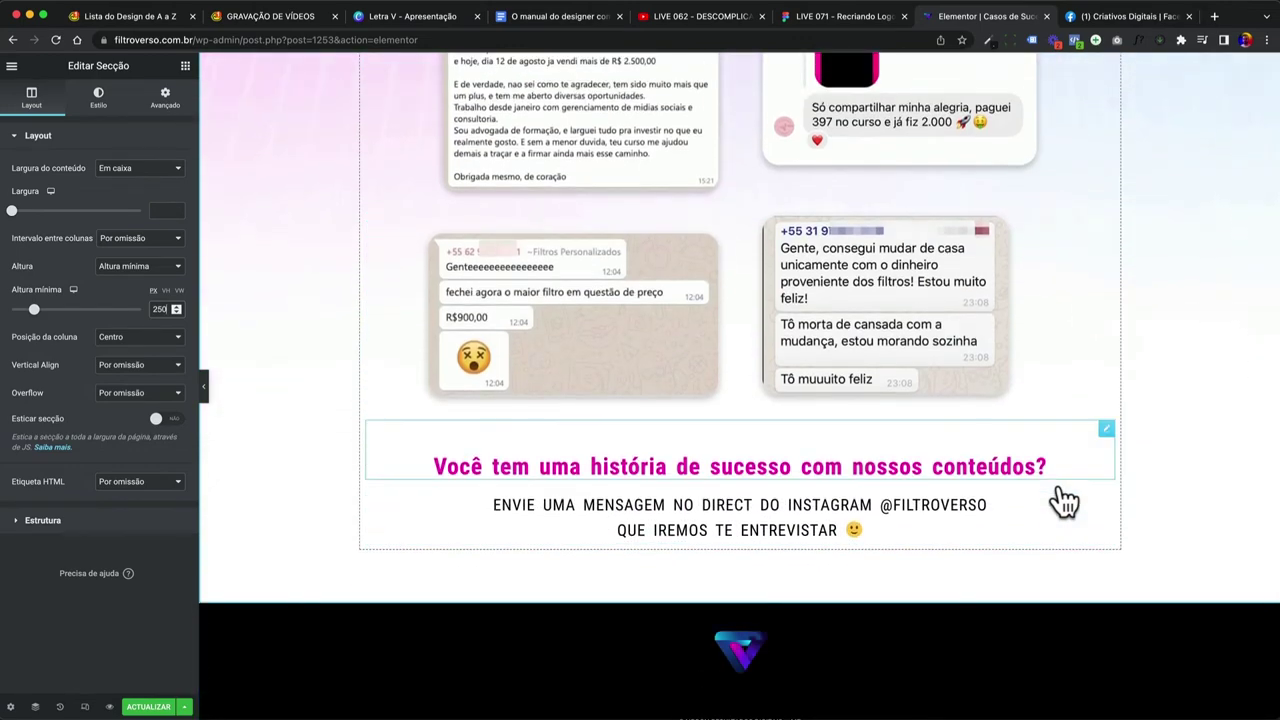
{"action": "scroll", "coordinate": [1065, 502], "scroll_direction": "up", "scroll_amount": 20}
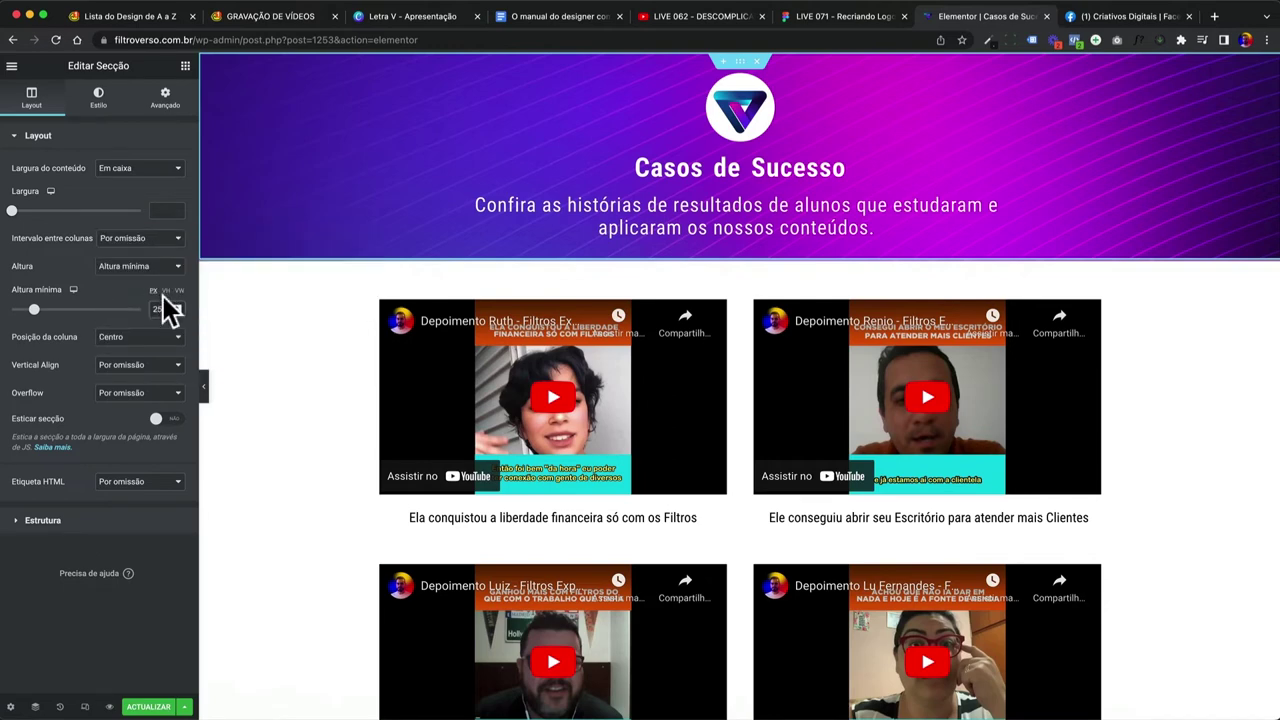
Set the header section's minimum height to 70 VH and shorten the browser window to test how it scales.
{"action": "left_click_drag", "start_coordinate": [143, 312], "coordinate": [390, 418]}
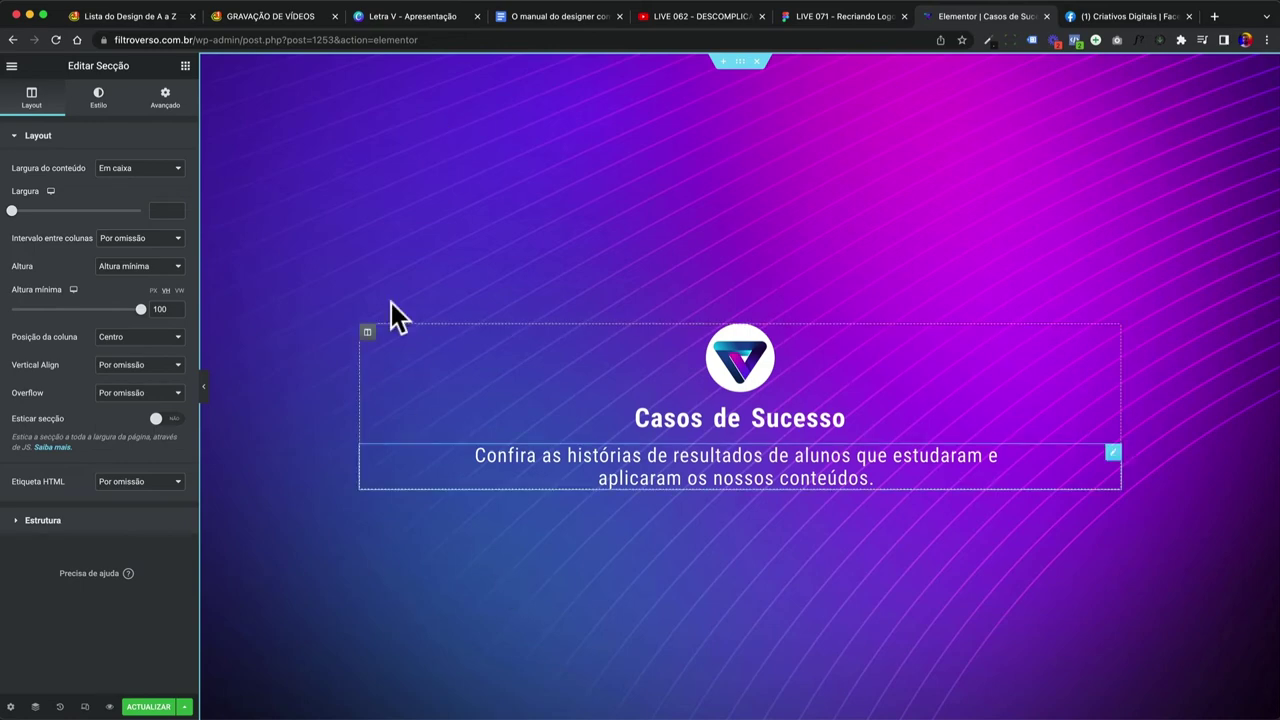
{"action": "left_click_drag", "start_coordinate": [145, 322], "coordinate": [107, 310]}
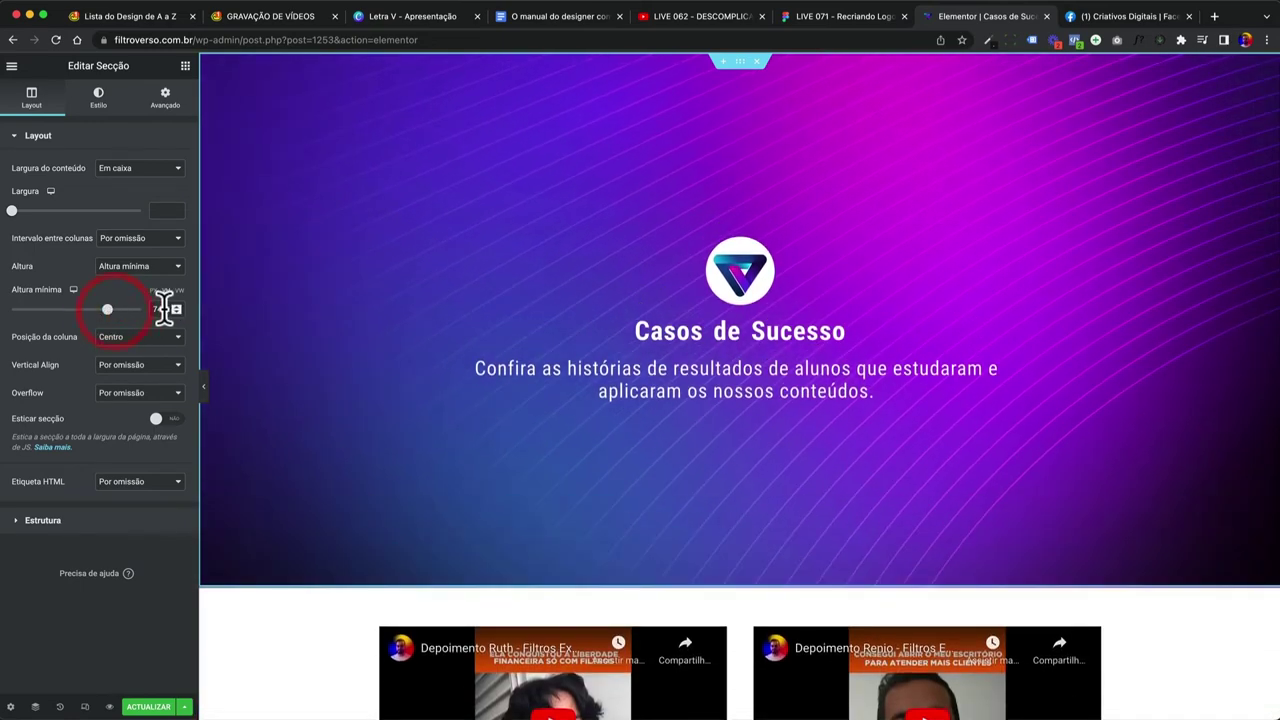
{"action": "left_click", "coordinate": [143, 308]}
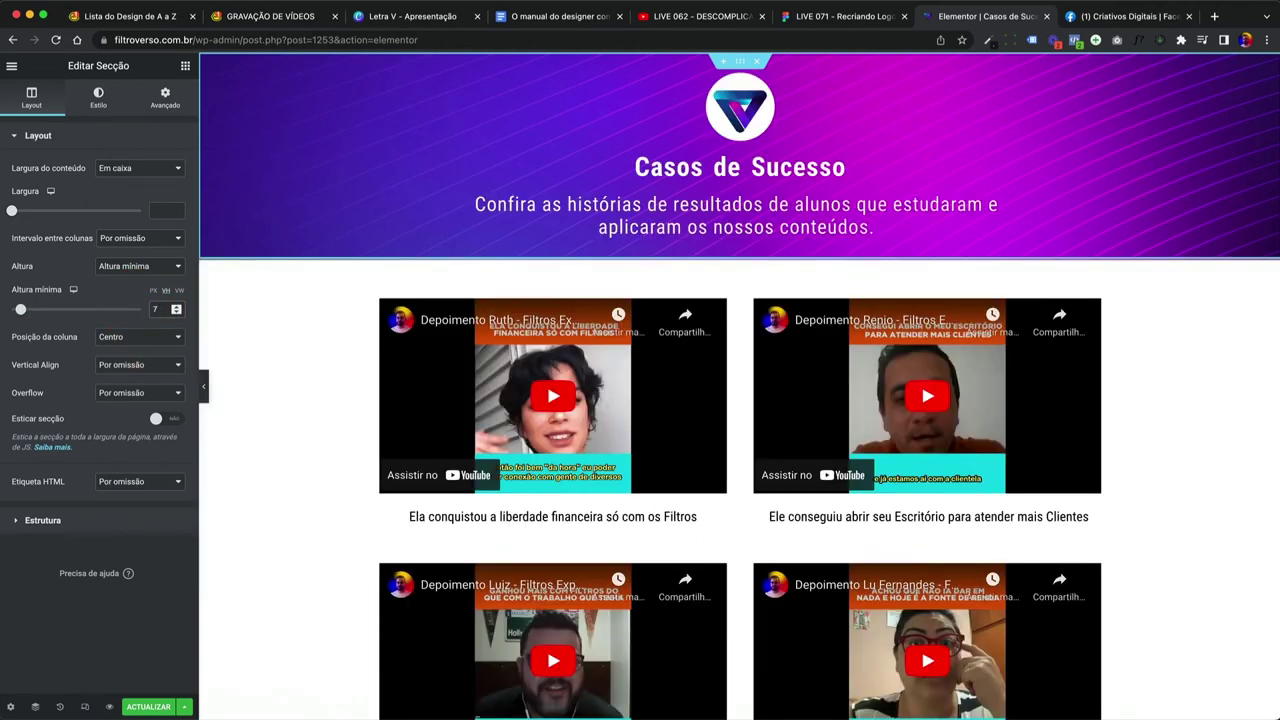
{"action": "type", "text": "0"}
{"action": "left_click_drag", "start_coordinate": [853, 676], "coordinate": [850, 646]}
{"action": "left_click_drag", "start_coordinate": [848, 715], "coordinate": [825, 575]}
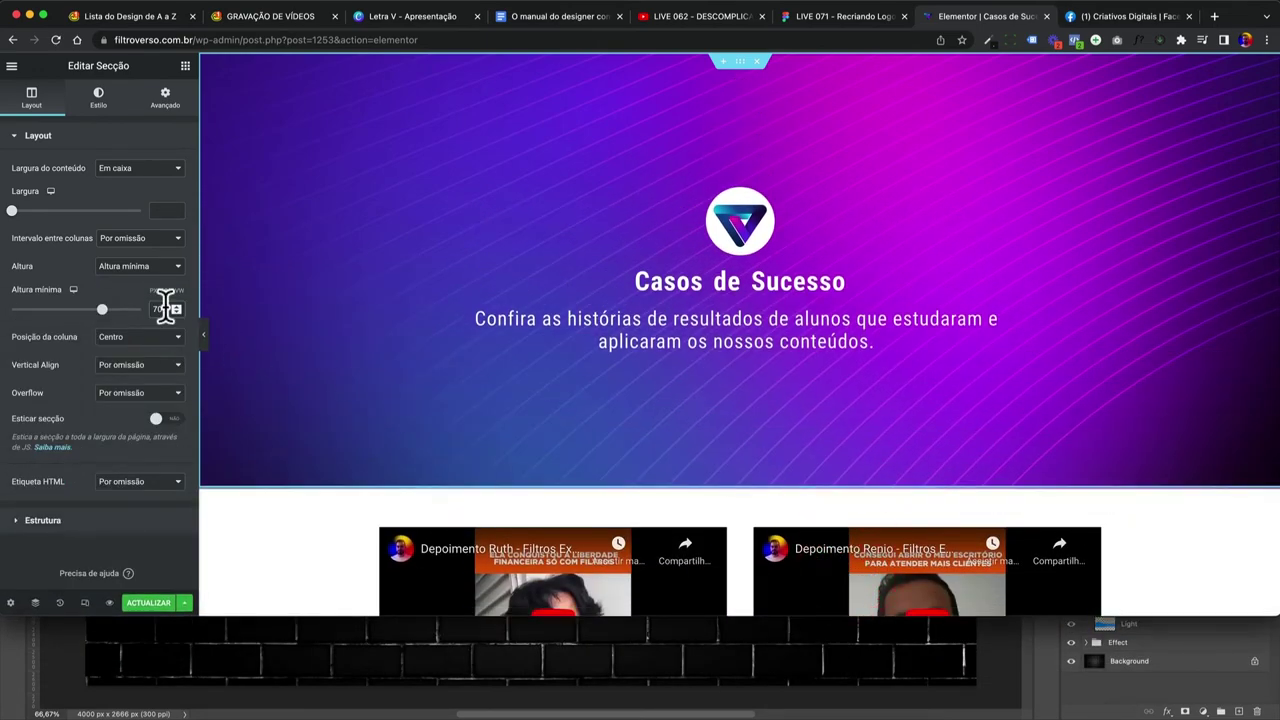
Set the header section's minimum height to 100 VH and preview the updated page in a taller browser window.
{"action": "double_click", "coordinate": [160, 309]}
{"action": "type", "text": "100"}
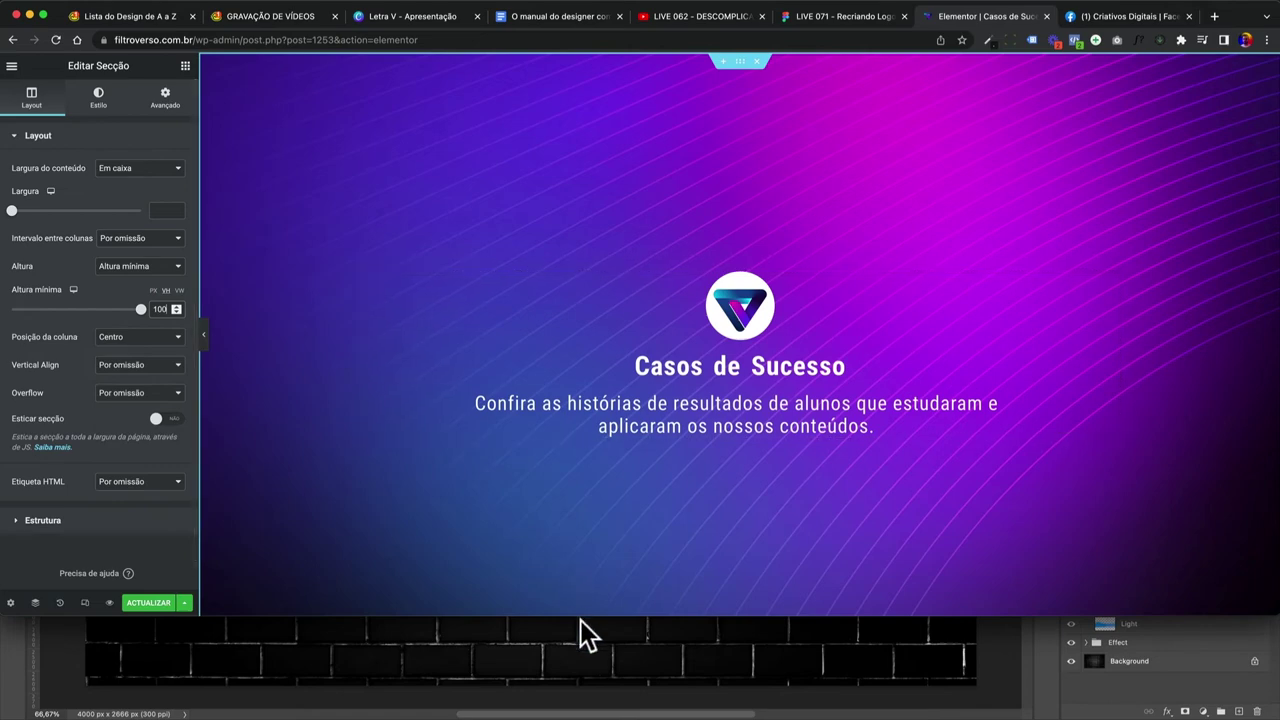
{"action": "left_click_drag", "start_coordinate": [584, 619], "coordinate": [576, 698]}
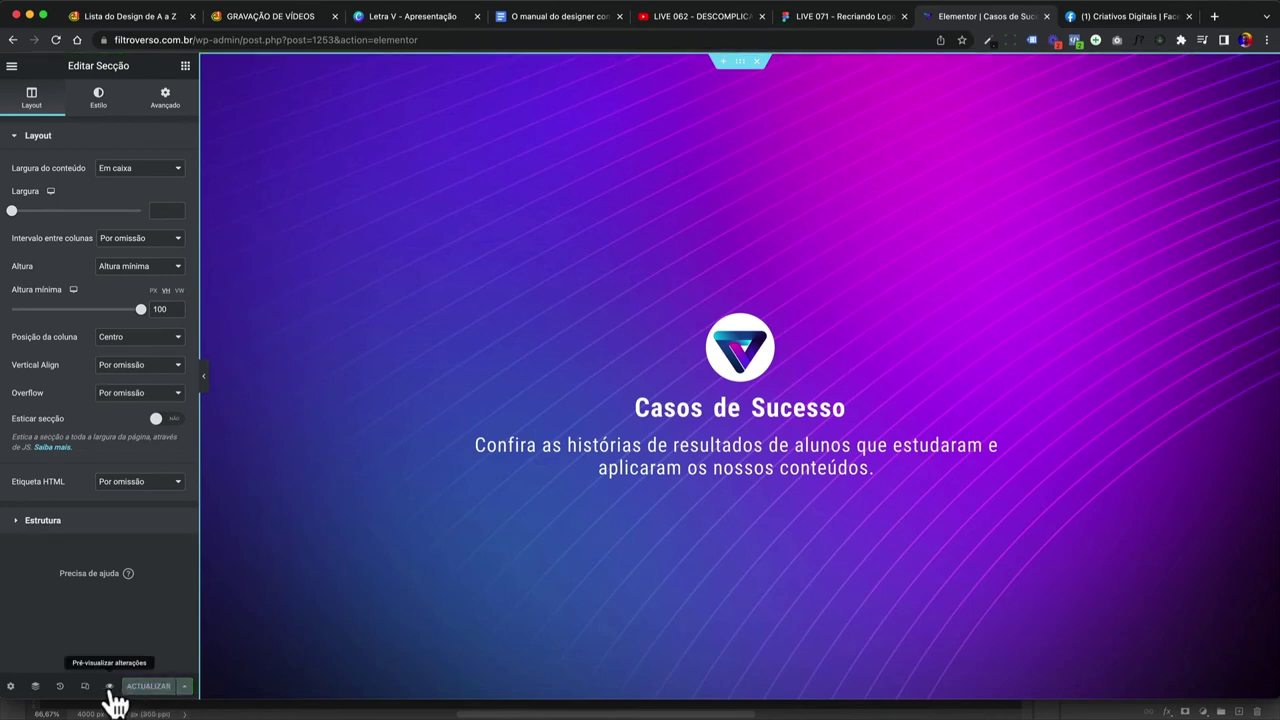
{"action": "left_click", "coordinate": [110, 687]}
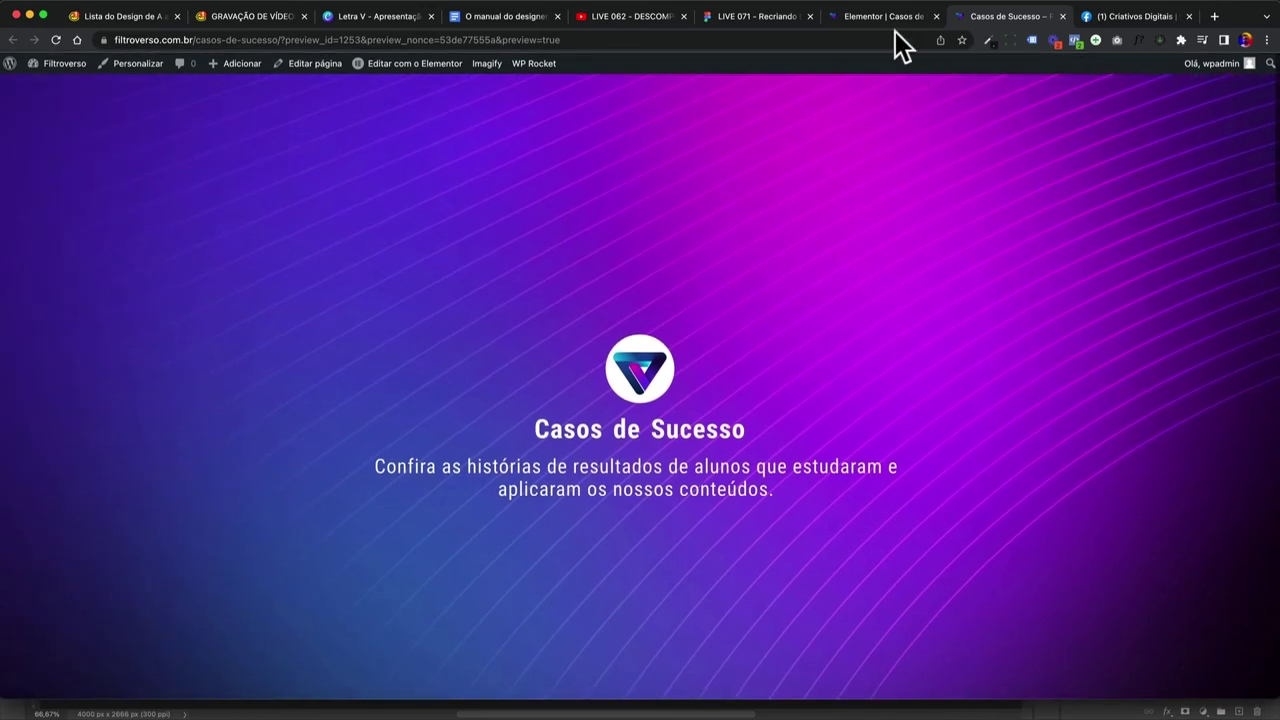
Return to the Elementor editor, set the header section's minimum height to 40 VH and update the page.
{"action": "left_click", "coordinate": [880, 17]}
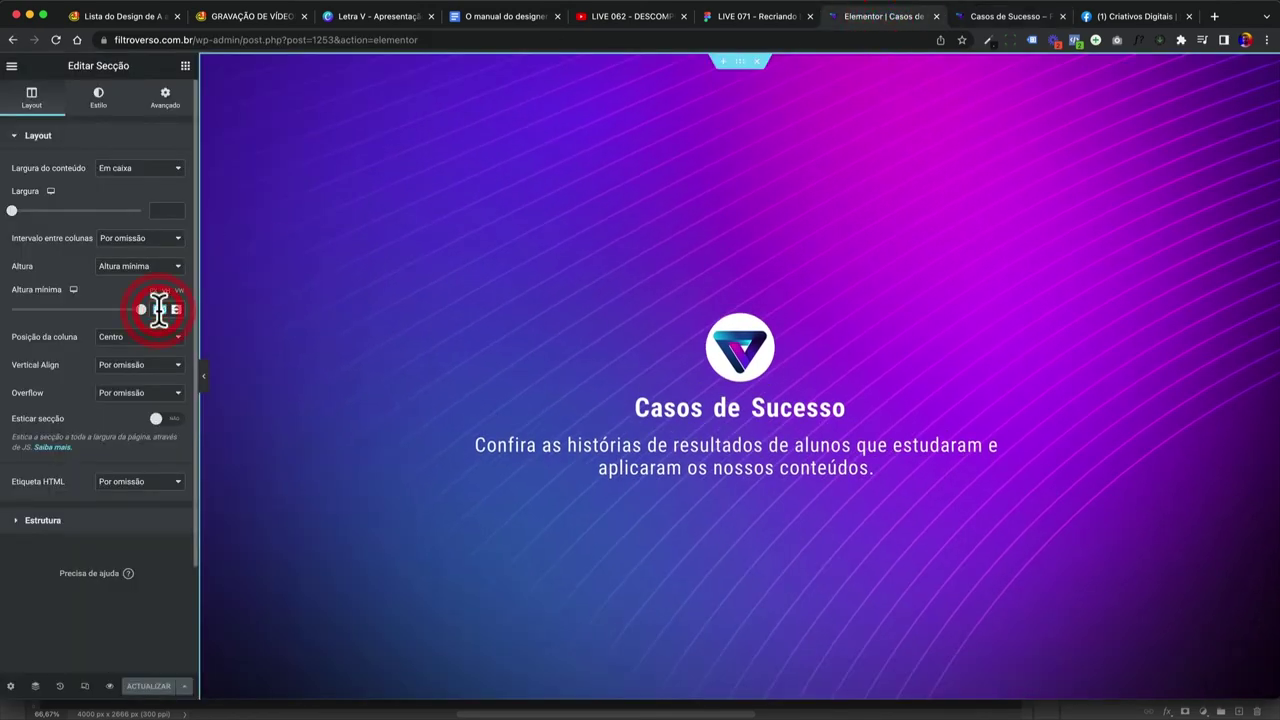
{"action": "left_click", "coordinate": [158, 309]}
{"action": "type", "text": "40"}
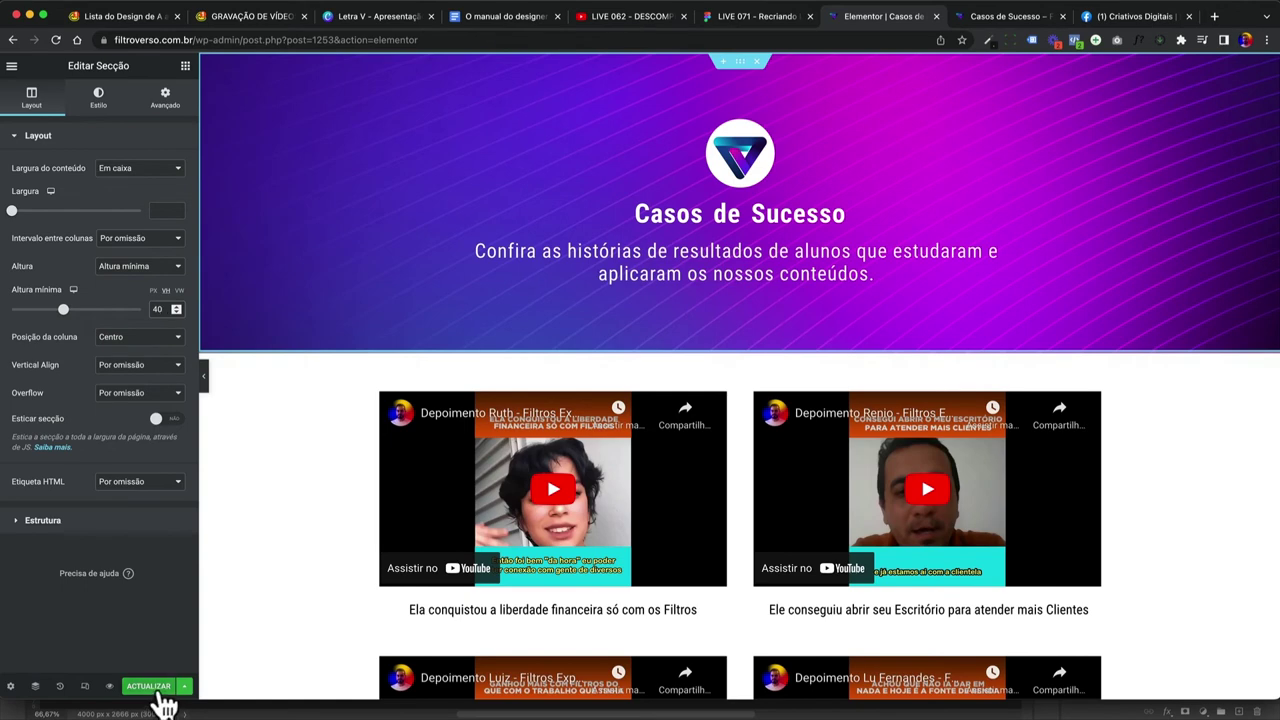
Check the Casos de Sucesso preview against the editor, reload the preview and return to the Elementor editor.
{"action": "left_click", "coordinate": [988, 17]}
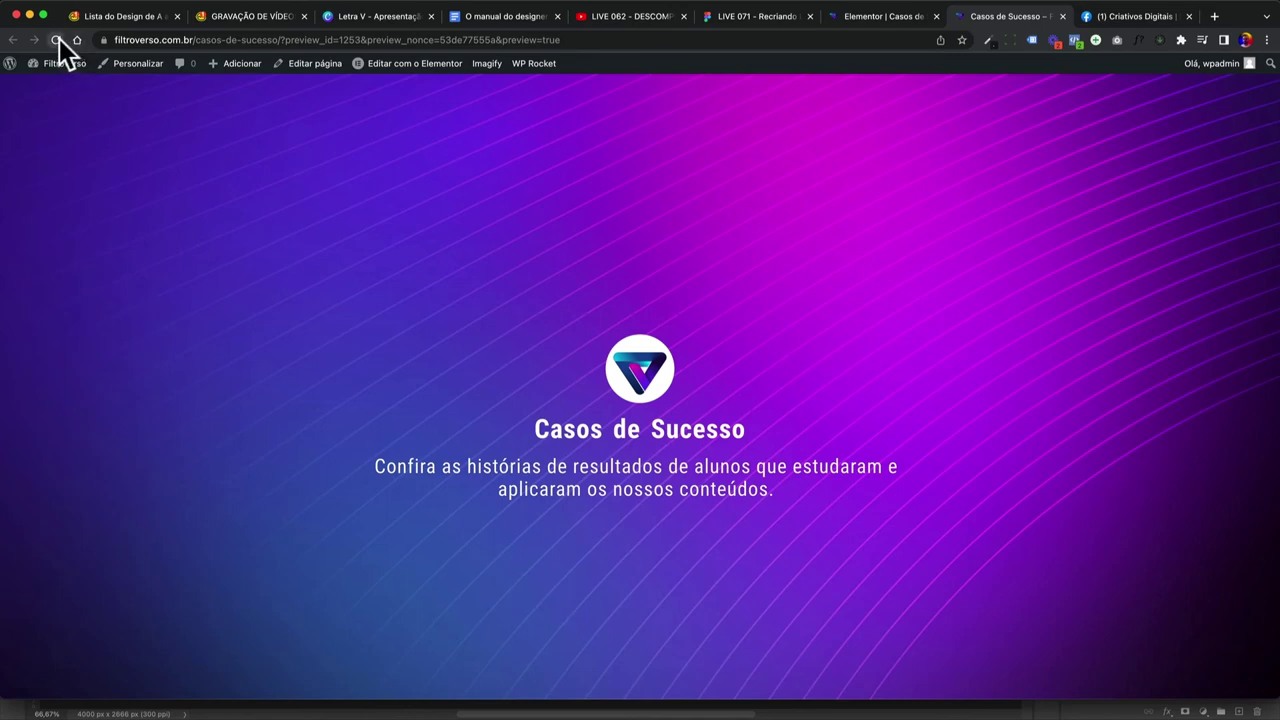
{"action": "left_click", "coordinate": [892, 17]}
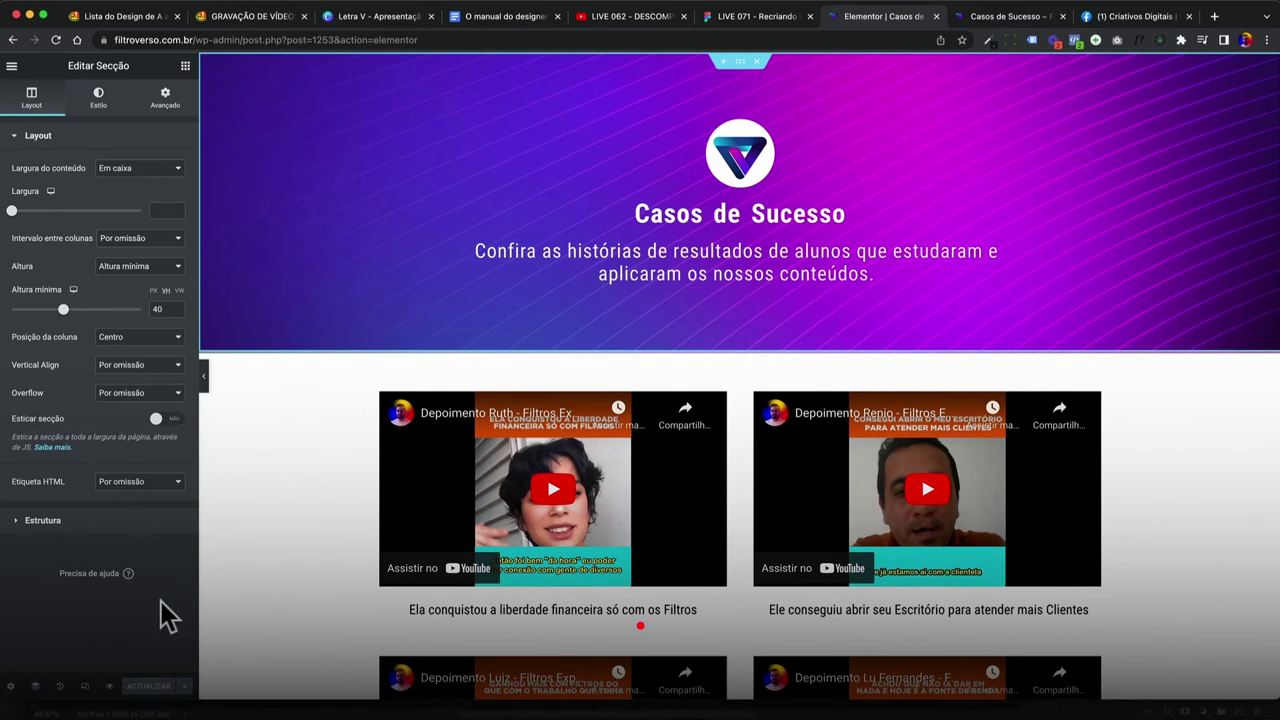
{"action": "left_click", "coordinate": [970, 17]}
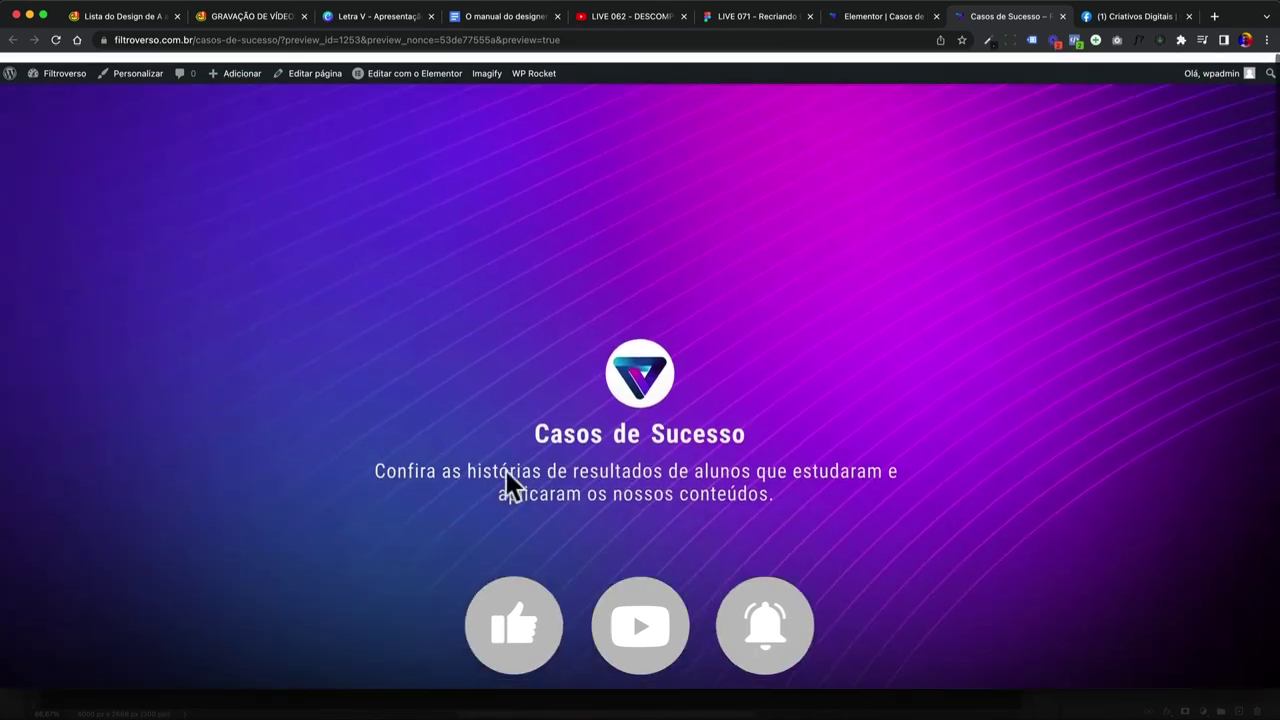
{"action": "left_click", "coordinate": [57, 40]}
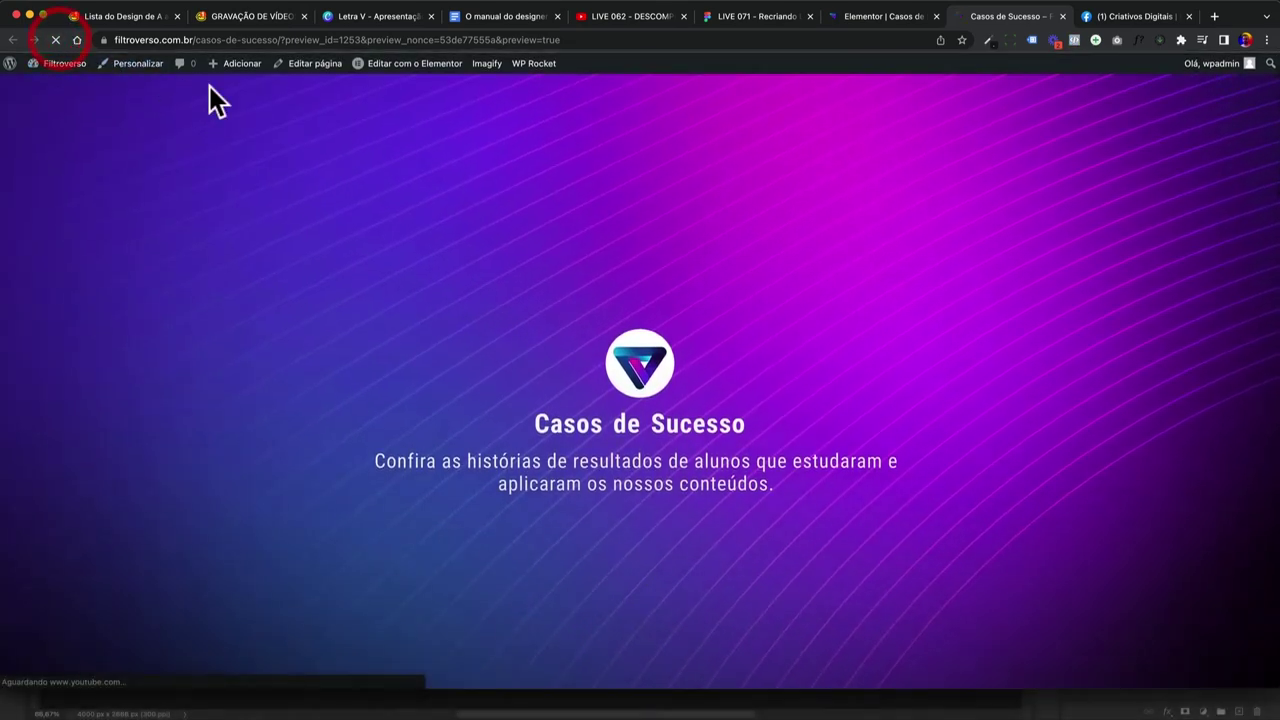
{"action": "left_click", "coordinate": [872, 18]}
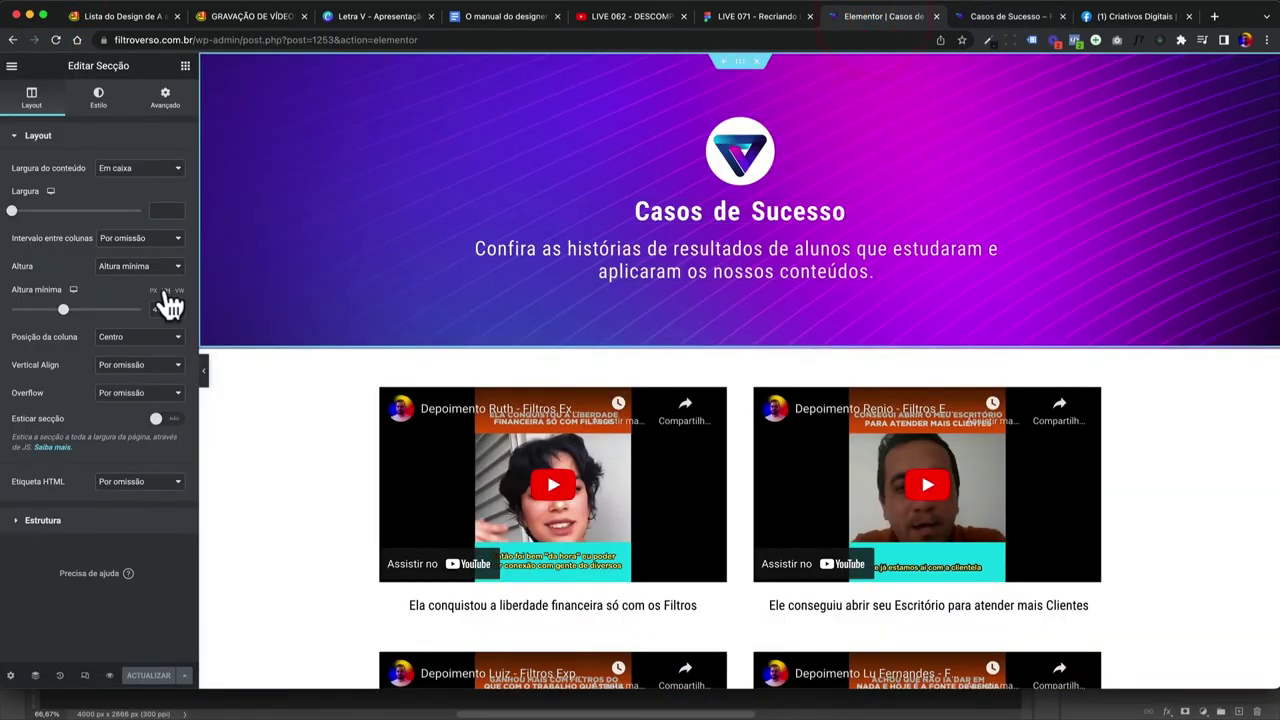